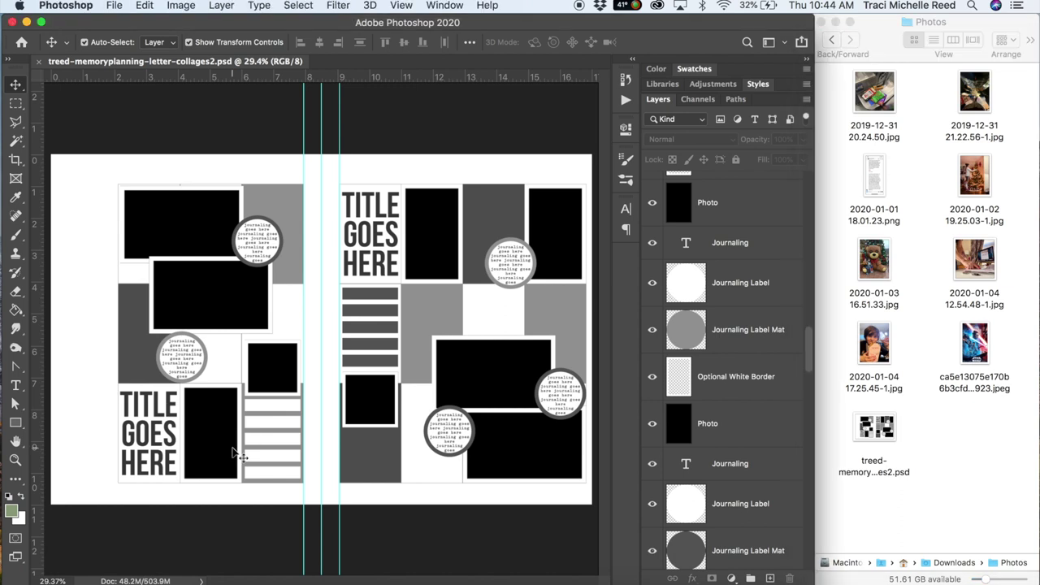
# Step: Place the Star Wars poster JPEG over the tall left-page photo mask at about 15.5% scale and clip it to that mask
pyautogui.moveTo(975, 345); pyautogui.dragTo(224, 423)
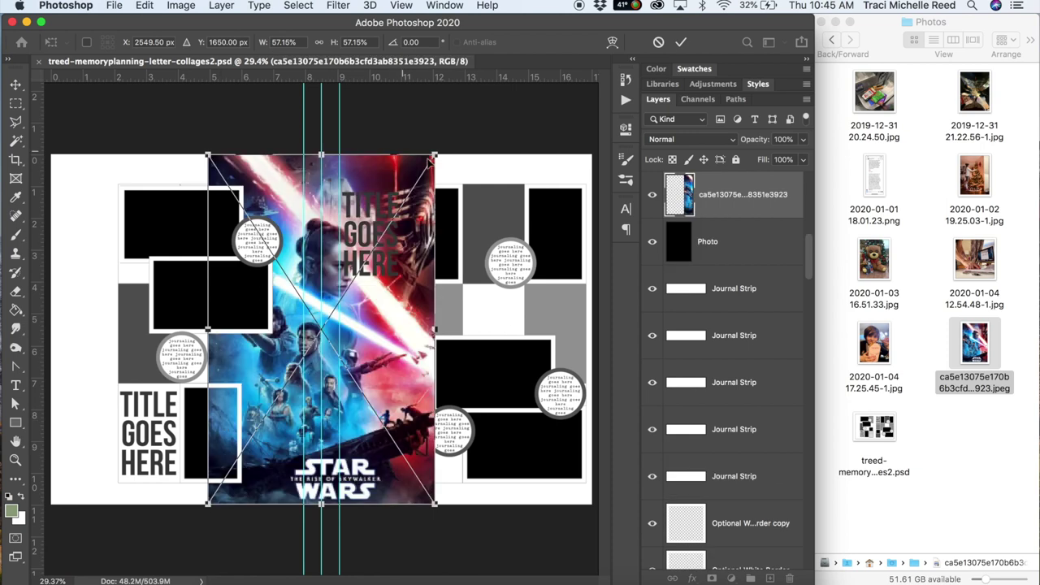
pyautogui.moveTo(435, 153); pyautogui.dragTo(287, 389)
pyautogui.moveTo(285, 503); pyautogui.dragTo(236, 466)
pyautogui.press('super+equal')
pyautogui.press('super+equal')
pyautogui.press('super+equal')
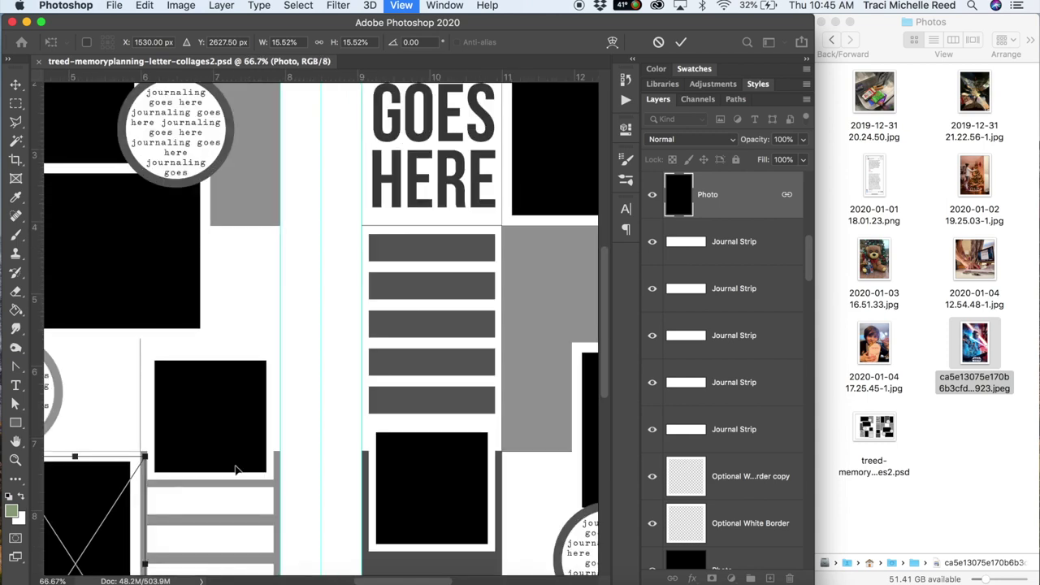
pyautogui.scroll(-5, 234, 466)
pyautogui.hscroll(-4, 235, 465)
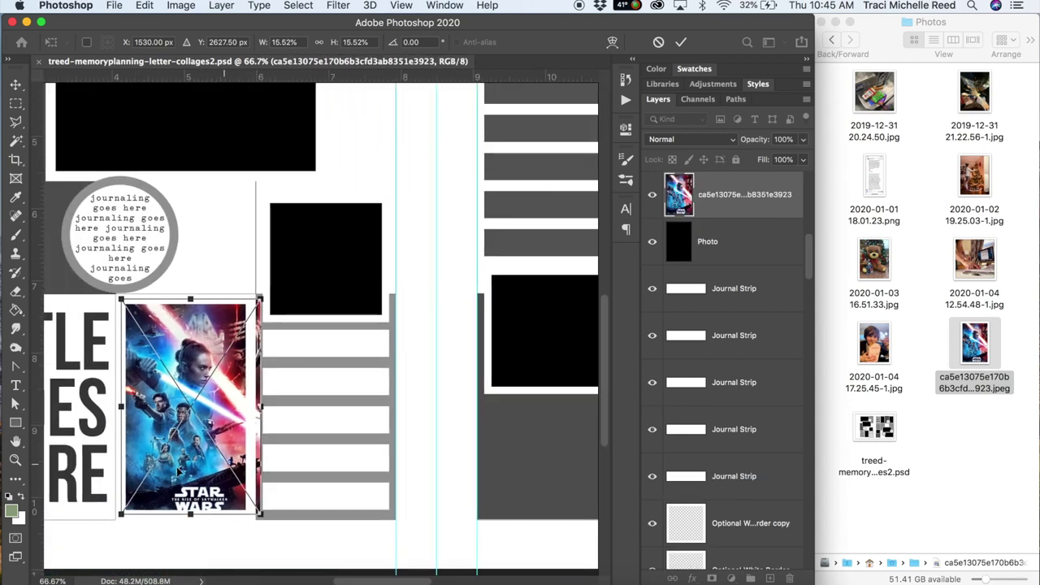
pyautogui.press('Return')
pyautogui.press('alt+super+g')
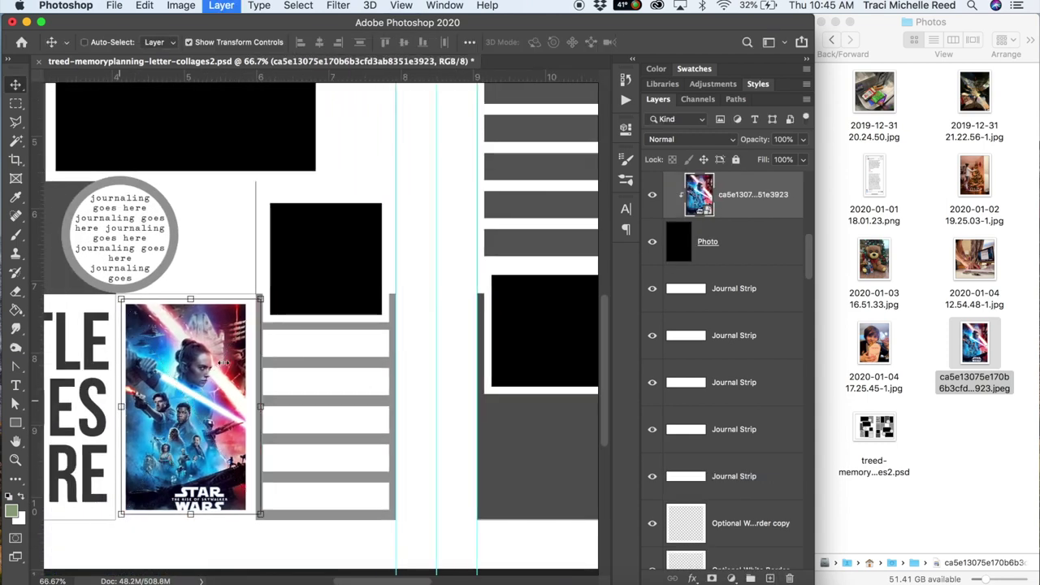
# Step: Enlarge the clipped movie poster to about 16.27% and position it to fill the space beside the left page's title
pyautogui.moveTo(259, 344); pyautogui.dragTo(234, 356)
pyautogui.moveTo(113, 304); pyautogui.dragTo(106, 293)
pyautogui.press('Right')
pyautogui.press('Right')
pyautogui.press('Right')
pyautogui.press('Right')
pyautogui.press('Right')
pyautogui.press('Right')
pyautogui.press('Right')
pyautogui.press('Right')
pyautogui.press('Right')
pyautogui.press('Right')
pyautogui.press('Right')
pyautogui.press('Right')
pyautogui.press('Right')
pyautogui.press('Right')
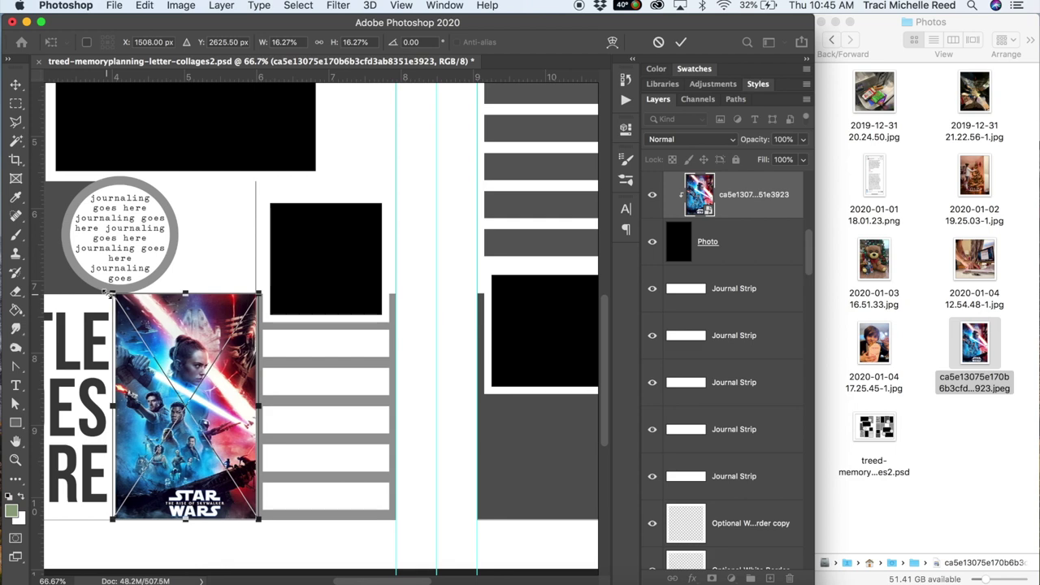
pyautogui.press('Return')
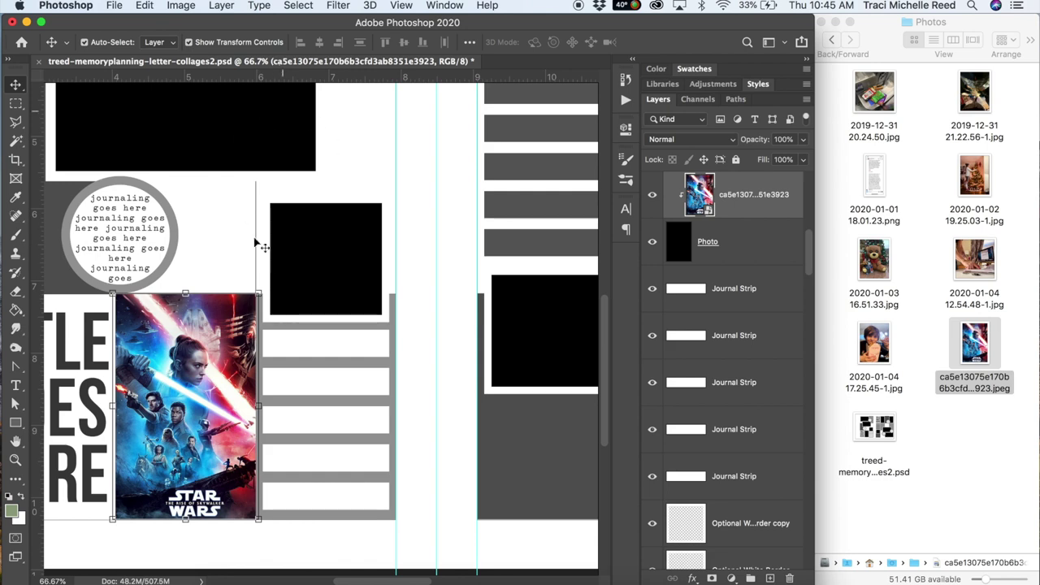
# Step: Place 2019-12-31 21.22.56-1.jpg above the lower of the left page's two landscape photo masks
pyautogui.scroll(10, 244, 217)
pyautogui.hscroll(-3, 244, 217)
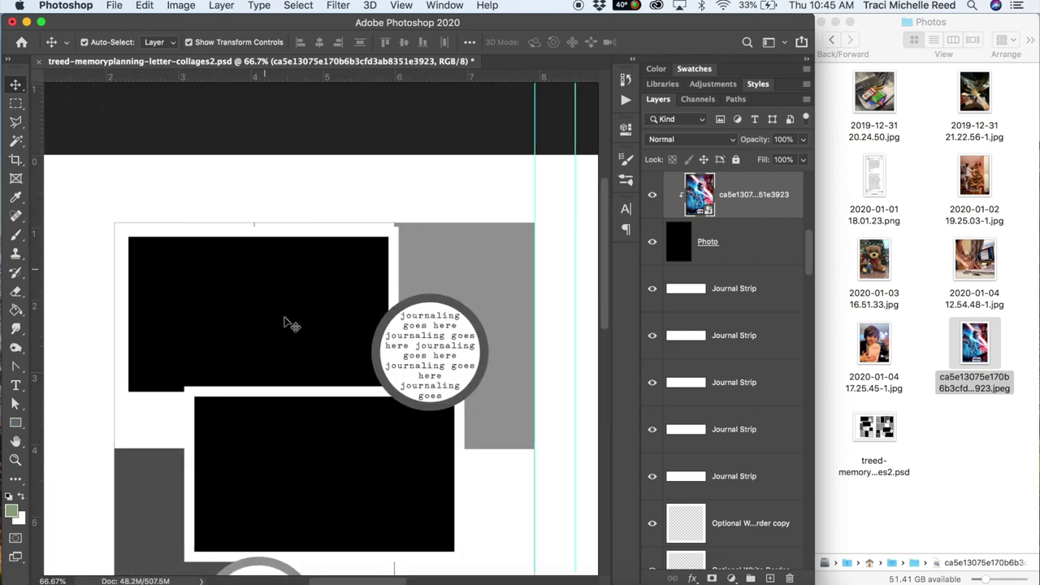
pyautogui.click(985, 111)
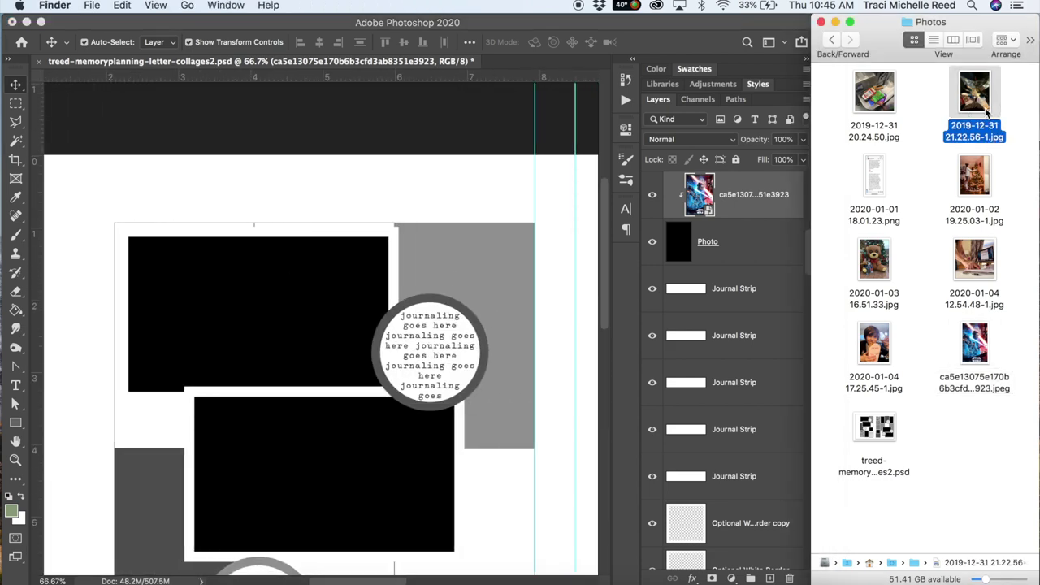
pyautogui.click(244, 430)
pyautogui.click(252, 465)
pyautogui.moveTo(965, 95); pyautogui.dragTo(273, 378)
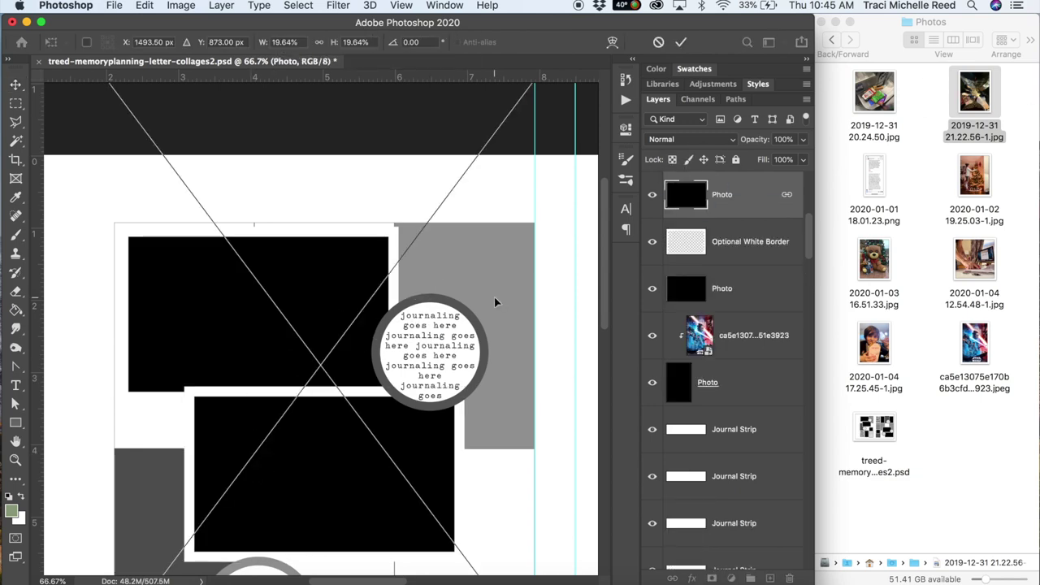
pyautogui.press('super+minus')
pyautogui.press('super+minus')
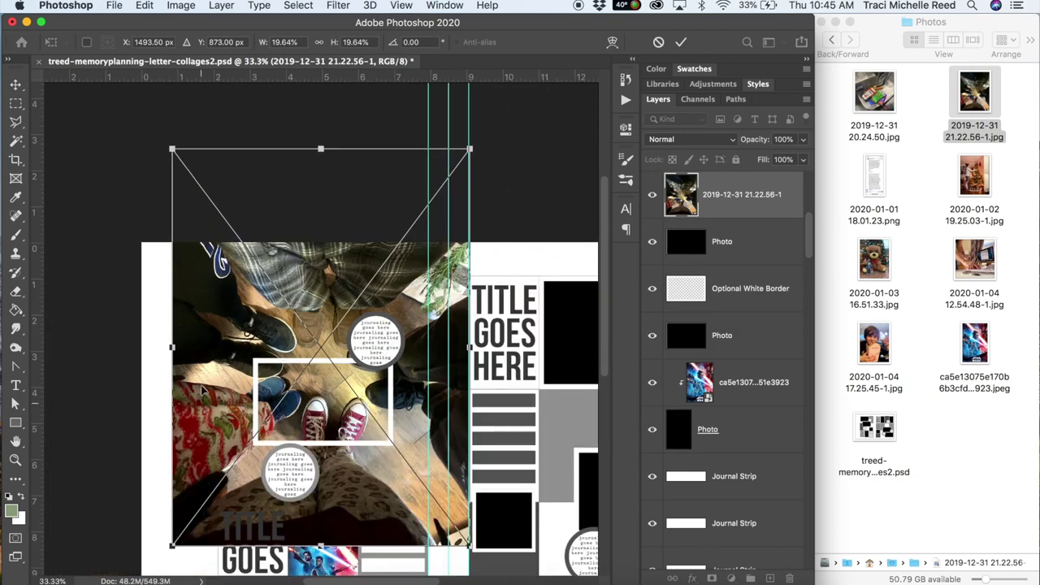
# Step: Rotate the shoes photo to -90 degrees, scale it to about 7.81% and position it over the lower landscape mask
pyautogui.moveTo(182, 143); pyautogui.dragTo(147, 437)
pyautogui.moveTo(194, 201); pyautogui.dragTo(321, 291)
pyautogui.moveTo(453, 299); pyautogui.dragTo(457, 298)
pyautogui.press('super+plus')
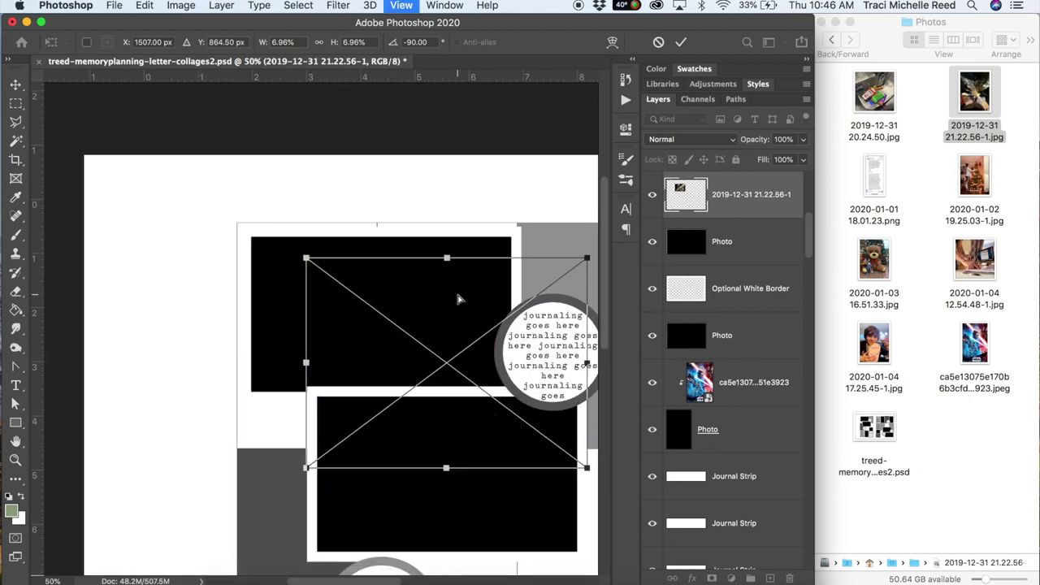
pyautogui.press('super+plus')
pyautogui.moveTo(227, 209); pyautogui.dragTo(229, 327)
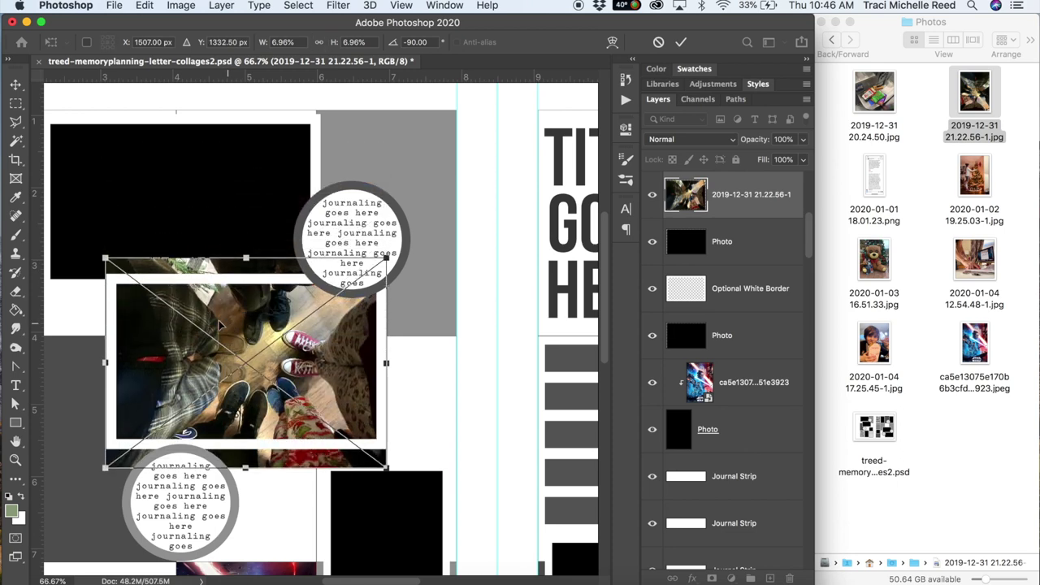
pyautogui.moveTo(106, 258); pyautogui.dragTo(72, 235)
pyautogui.moveTo(249, 365); pyautogui.dragTo(252, 374)
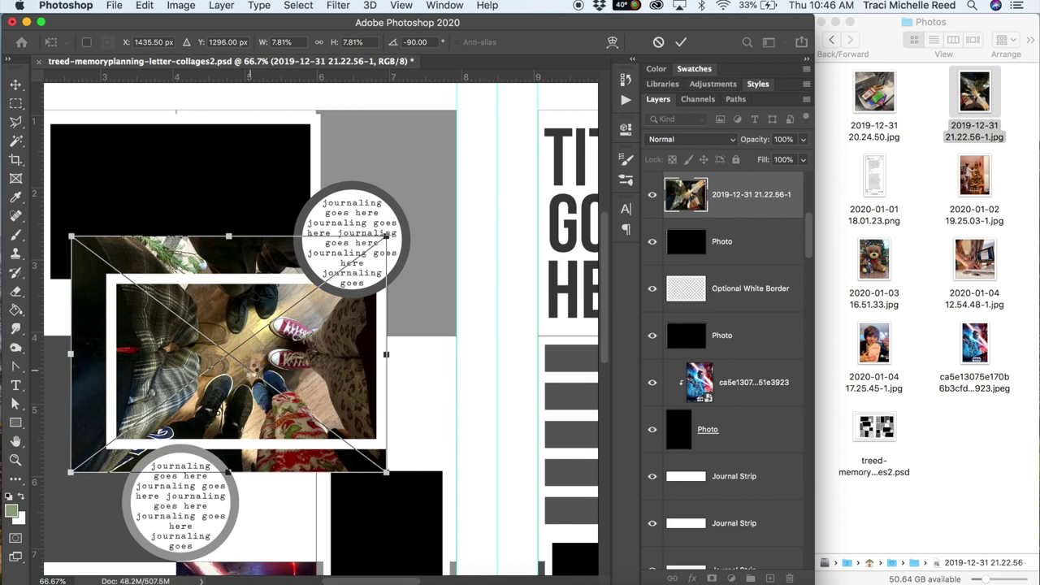
# Step: Nudge the shoes photo into position, clip it to the landscape mask and merge the two layers
pyautogui.press('Return')
pyautogui.press('Left')
pyautogui.press('Left')
pyautogui.press('Left')
pyautogui.press('Left')
pyautogui.press('Right')
pyautogui.press('Right')
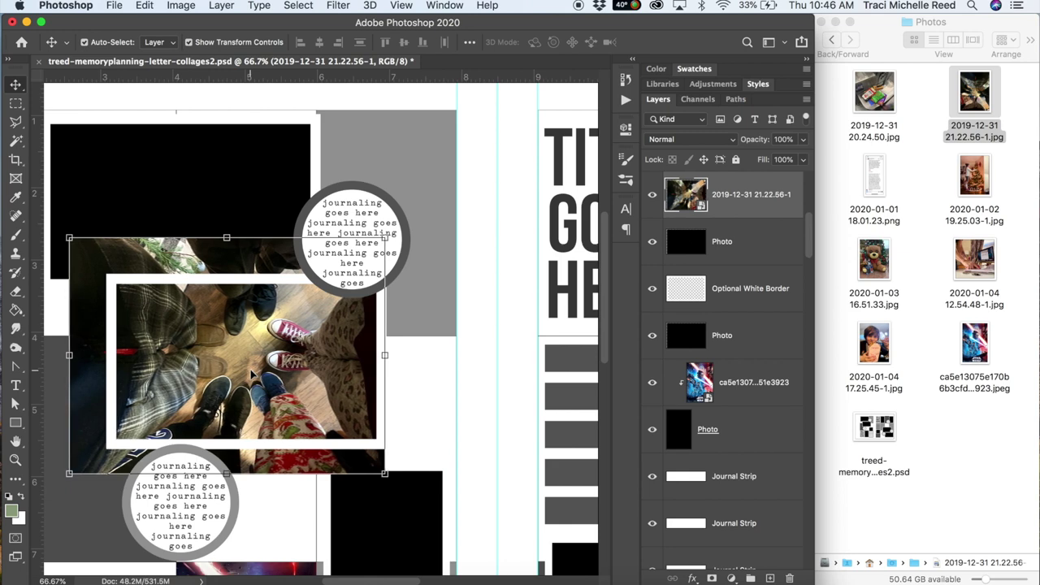
pyautogui.press('Right')
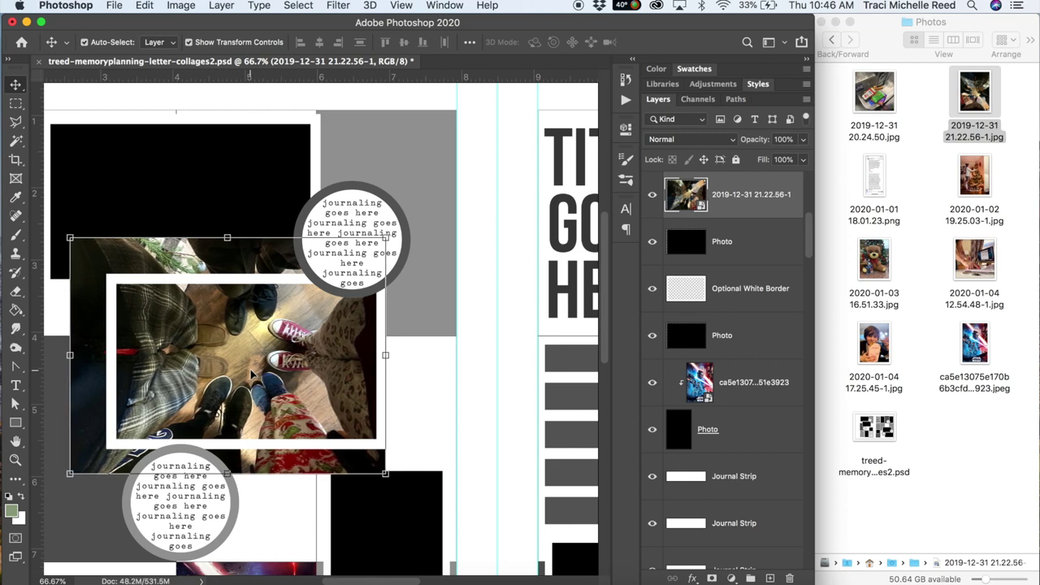
pyautogui.press('super+alt+g')
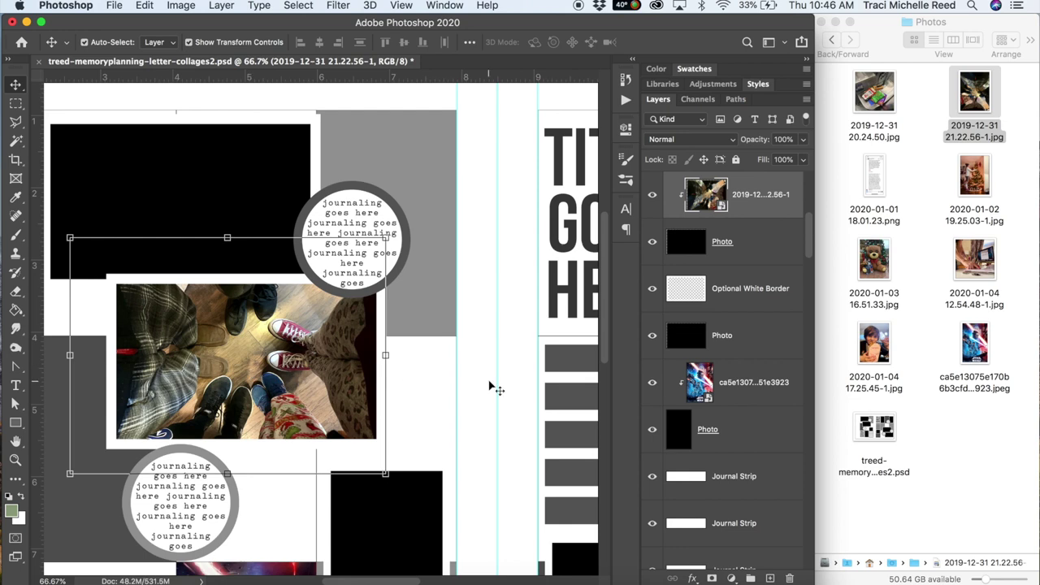
pyautogui.press('super+e')
# Step: Place 2019-12-31 20.24.50.jpg in the left page's upper landscape photo mask, scaled to fit and merged with it
pyautogui.click(236, 206)
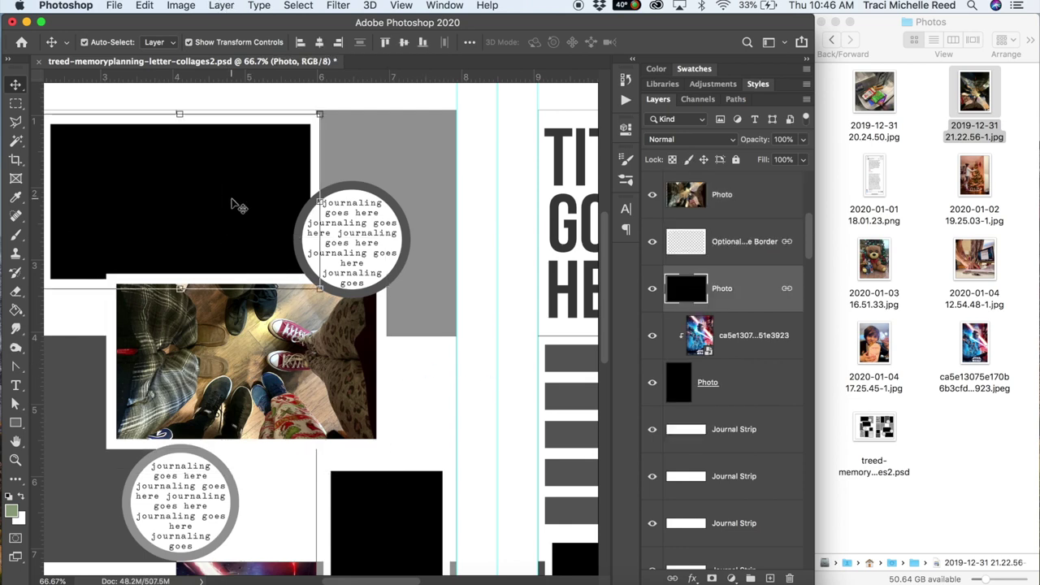
pyautogui.click(1023, 257)
pyautogui.moveTo(894, 96); pyautogui.dragTo(269, 142)
pyautogui.moveTo(422, 390); pyautogui.dragTo(345, 370)
pyautogui.press('Return')
# Step: Place 2020-01-01 18.01.23.png above the small square photo mask on the left page
pyautogui.click(348, 427)
pyautogui.rightClick(348, 426)
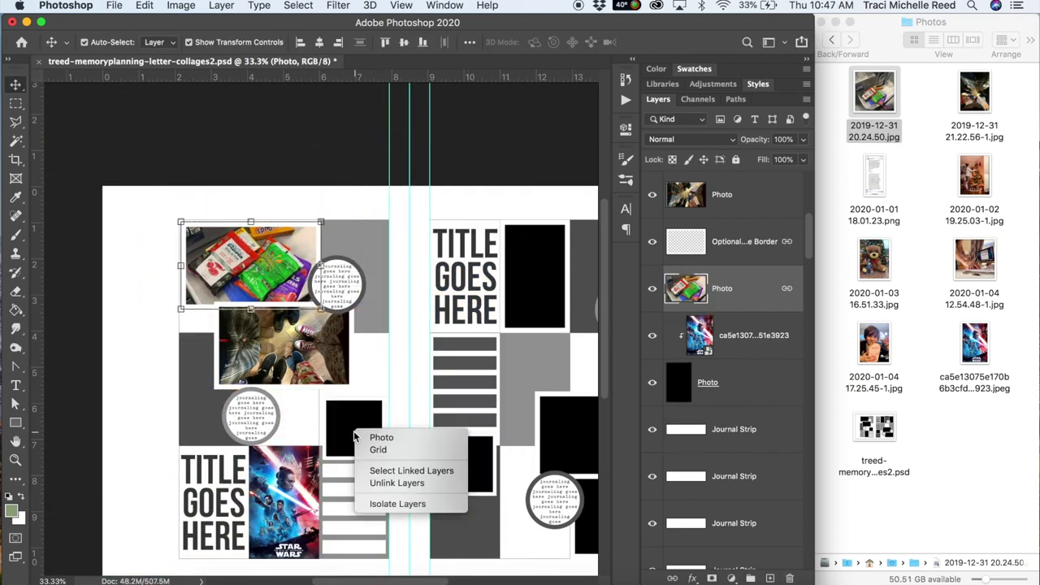
pyautogui.press('Escape')
pyautogui.press('super+plus')
pyautogui.scroll(-3, 348, 418)
pyautogui.click(873, 175)
pyautogui.moveTo(873, 174); pyautogui.dragTo(244, 324)
# Step: Scale the message screenshot down to the column width and clip it to the square photo mask
pyautogui.press('super+minus')
pyautogui.moveTo(380, 162); pyautogui.dragTo(372, 219)
pyautogui.press('super+plus')
pyautogui.press('super+plus')
pyautogui.press('super+plus')
pyautogui.press('Return')
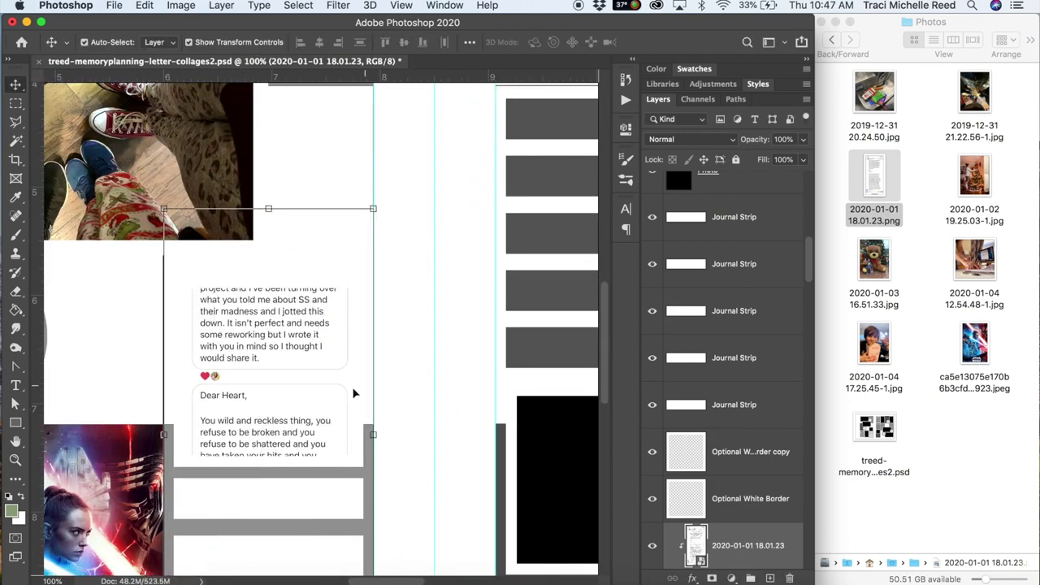
# Step: Remove the square mask and white journal strips around the message screenshot, and position the full screenshot beside the movie poster
pyautogui.scroll(-2, 737, 524)
pyautogui.click(737, 524)
pyautogui.click(348, 412)
pyautogui.press('super+minus')
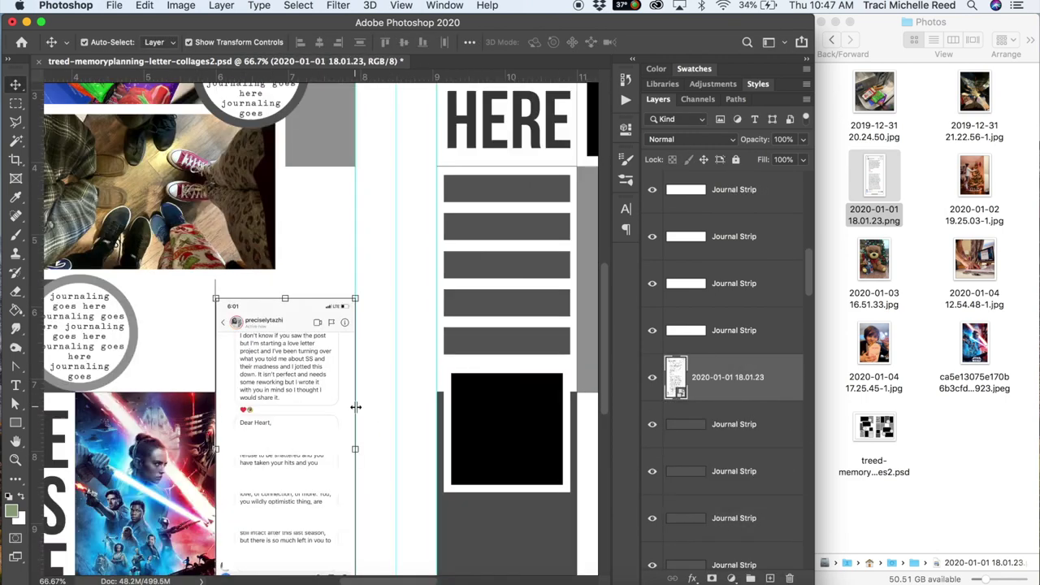
pyautogui.press('super+shift+bracketright')
pyautogui.press('super+minus')
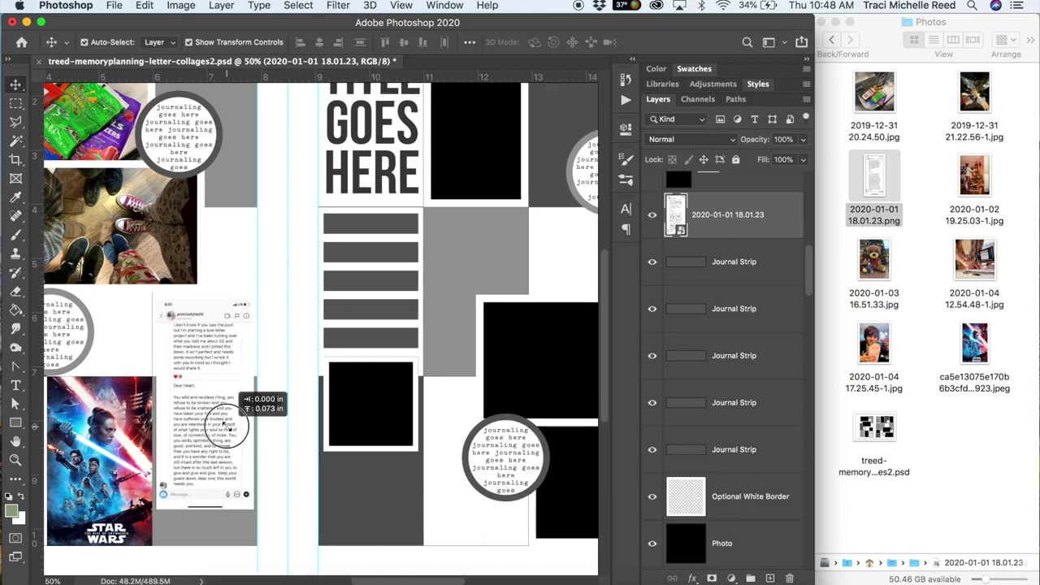
# Step: Place 2020-01-02 19.25.03-1.jpg in the tall photo mask beside the right page's title, scaled to fit and merged with it
pyautogui.hscroll(5, 325, 325)
pyautogui.moveTo(974, 175); pyautogui.dragTo(494, 193)
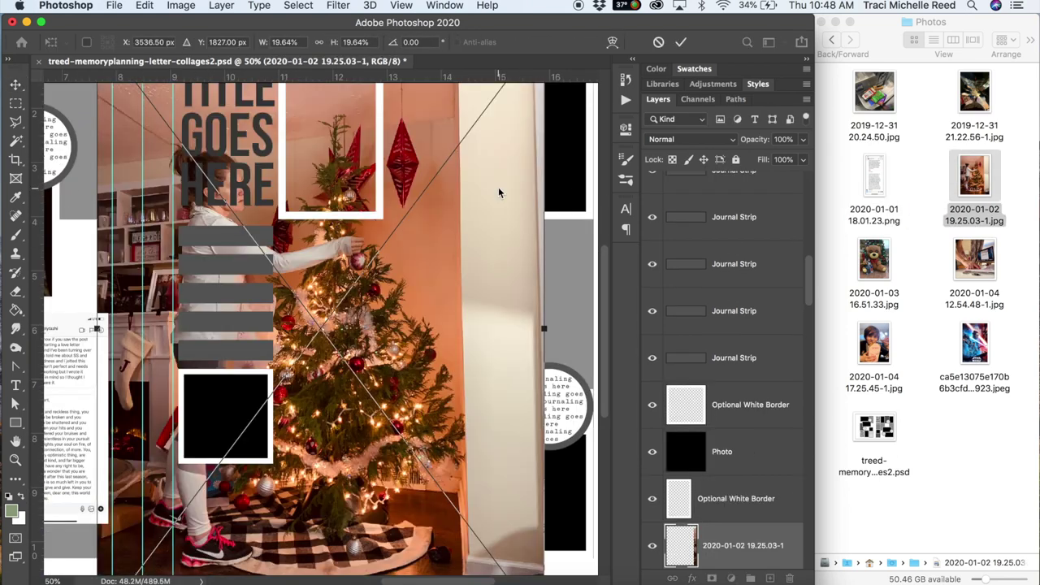
pyautogui.press('super+minus')
pyautogui.moveTo(324, 450); pyautogui.dragTo(378, 324)
pyautogui.press('Return')
pyautogui.press('super+plus')
# Step: Place 2020-01-04 12.54.48-1.jpg in the square photo mask below the right page's journal strips and clip it
pyautogui.click(912, 292)
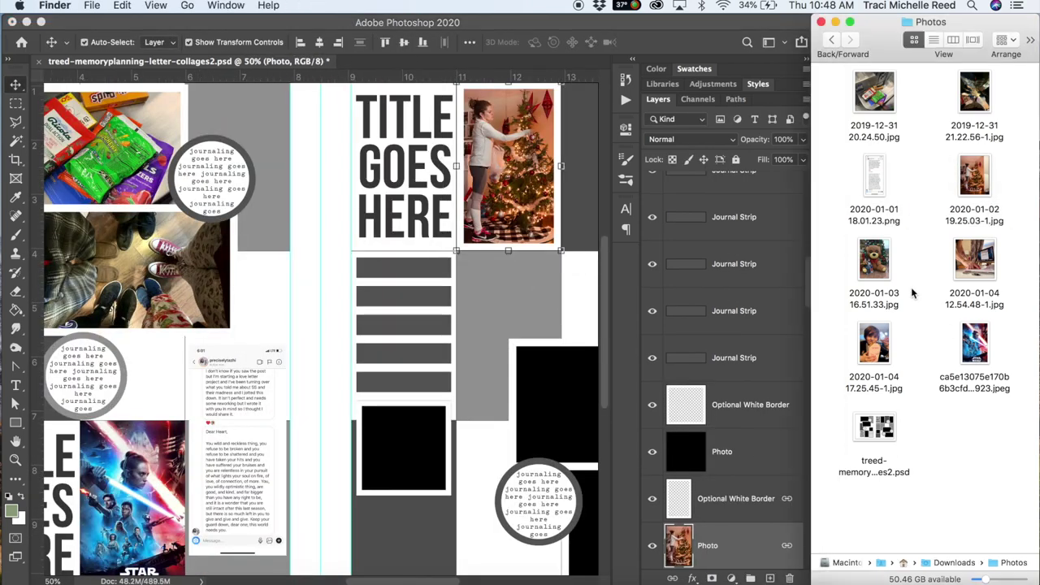
pyautogui.moveTo(481, 414); pyautogui.dragTo(352, 390)
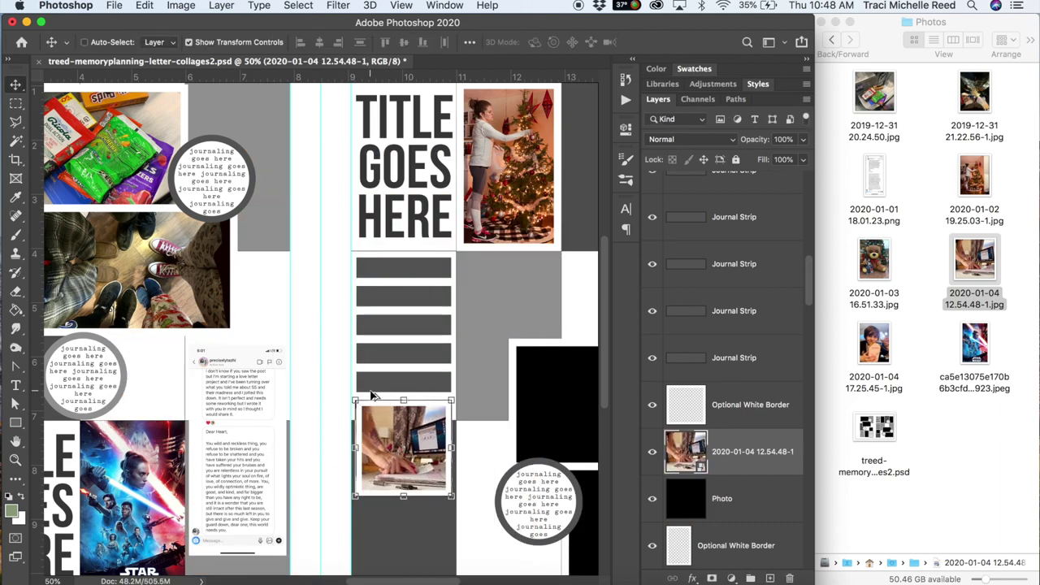
pyautogui.press('Return')
# Step: Place 2020-01-04 17.25.45-1.jpg in the right page's upper-right photo mask, scaled to about 6.33% and clipped
pyautogui.hscroll(5, 325, 324)
pyautogui.moveTo(881, 356); pyautogui.dragTo(469, 254)
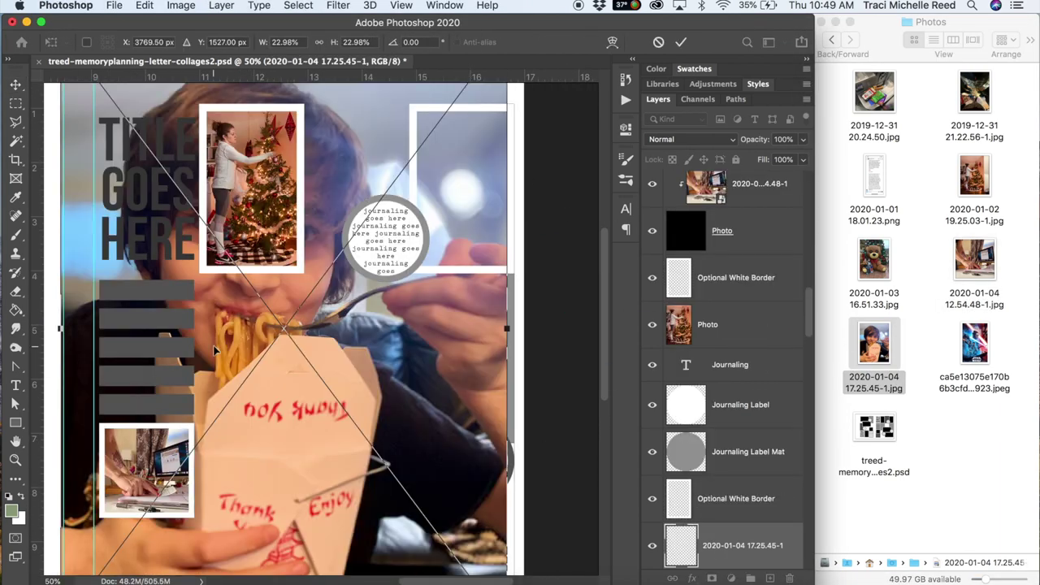
pyautogui.press('super+minus')
pyautogui.moveTo(504, 519); pyautogui.dragTo(421, 295)
pyautogui.moveTo(400, 222); pyautogui.dragTo(415, 273)
pyautogui.press('Return')
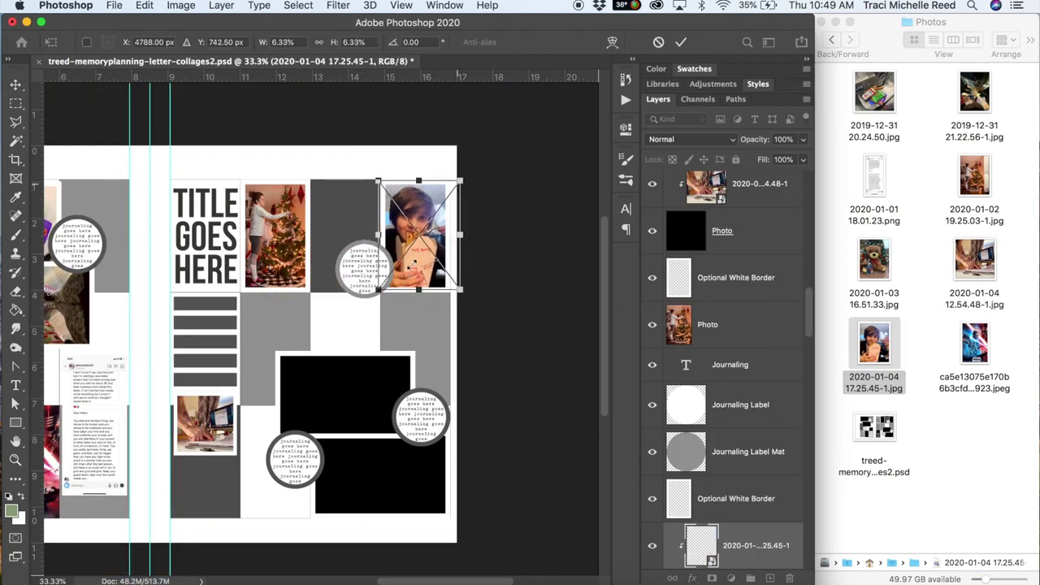
# Step: Remove the right page's upper landscape photo mask and rotate the remaining one with its white border to portrait
pyautogui.click(873, 260)
pyautogui.click(382, 515)
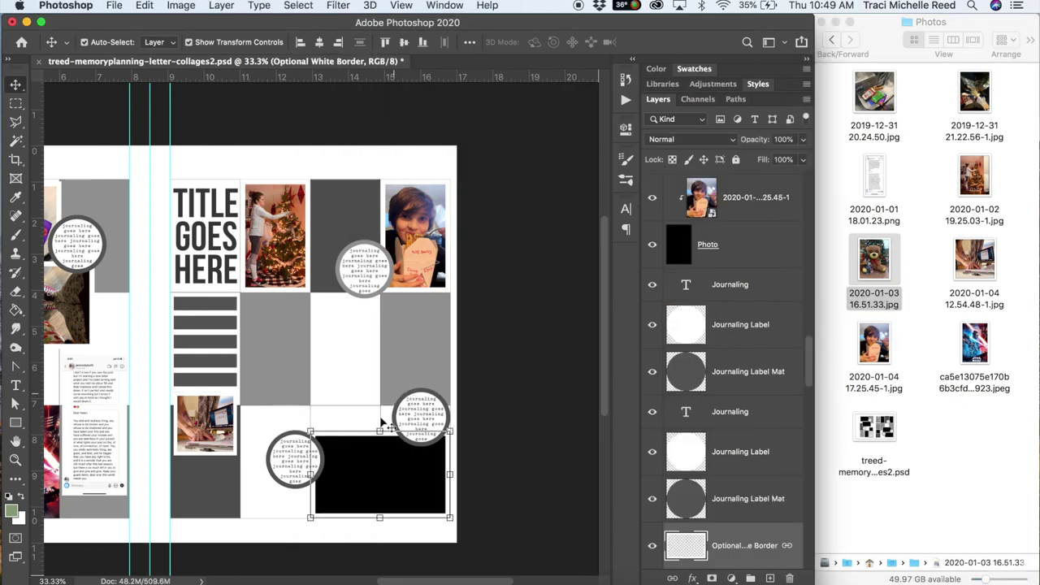
pyautogui.press('super+t')
pyautogui.moveTo(465, 479); pyautogui.dragTo(436, 538)
pyautogui.press('Escape')
# Step: Place 2020-01-03 16.51.33.jpg in the rotated portrait mask on the right page, scaled to about 7.33% and clipped
pyautogui.moveTo(874, 259); pyautogui.dragTo(374, 341)
pyautogui.moveTo(49, 146); pyautogui.dragTo(331, 327)
pyautogui.moveTo(333, 455); pyautogui.dragTo(381, 455)
pyautogui.press('Return')
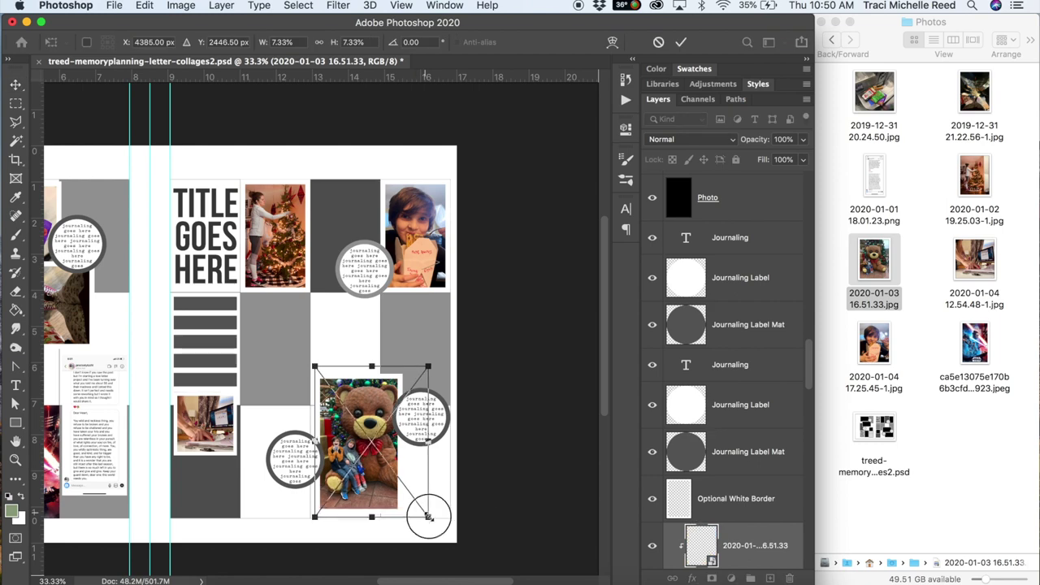
# Step: Scale down the snack photo at the upper part of the left page
pyautogui.hscroll(-5, 435, 520)
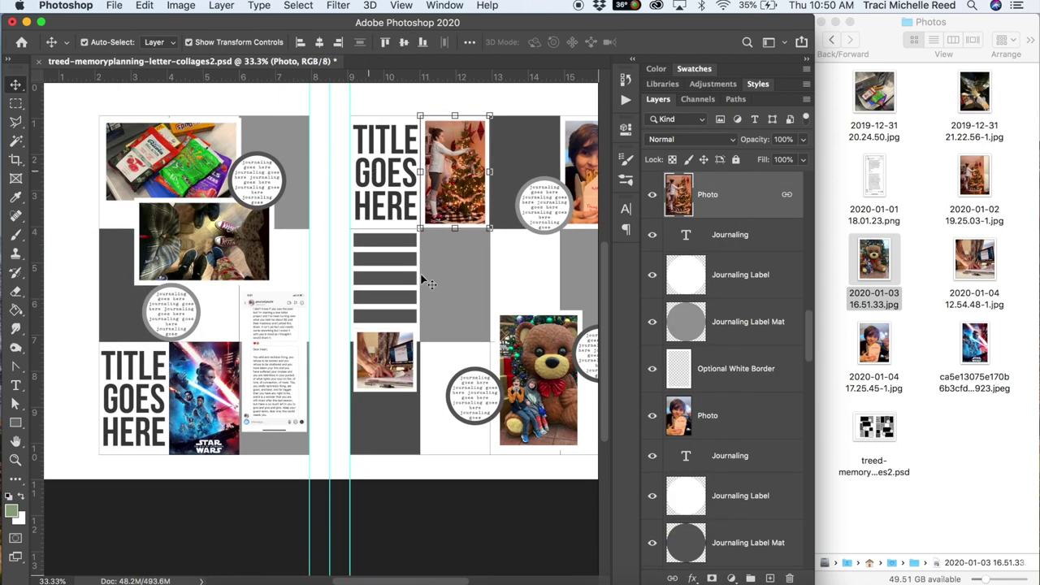
pyautogui.scroll(3, 430, 400)
pyautogui.click(171, 171)
pyautogui.moveTo(106, 140); pyautogui.dragTo(122, 172)
pyautogui.press('Return')
# Step: Merge the placed photos with their Optional White Border layers
pyautogui.click(148, 240)
pyautogui.scroll(-3, 731, 366)
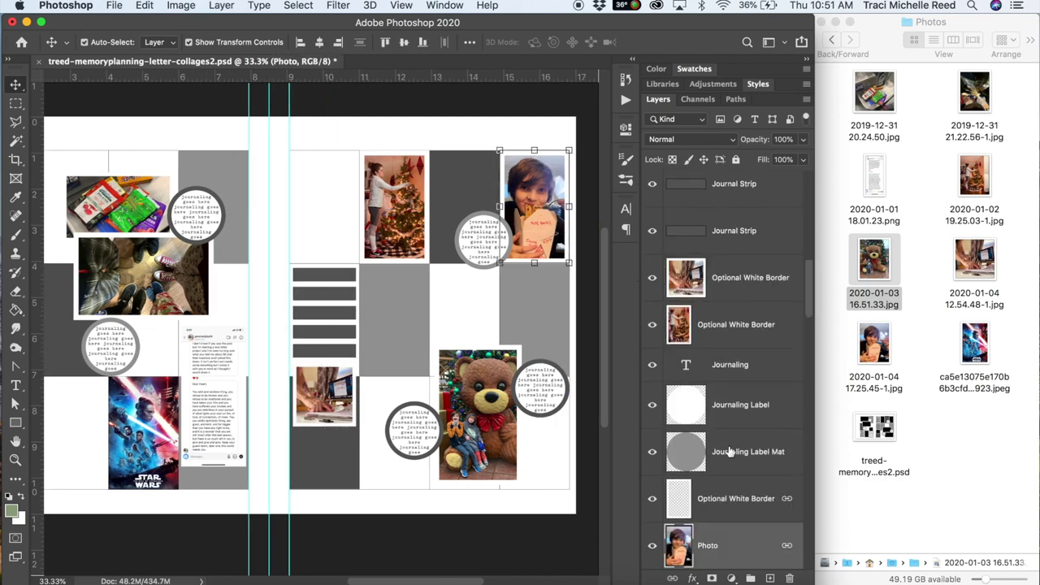
pyautogui.click(703, 514)
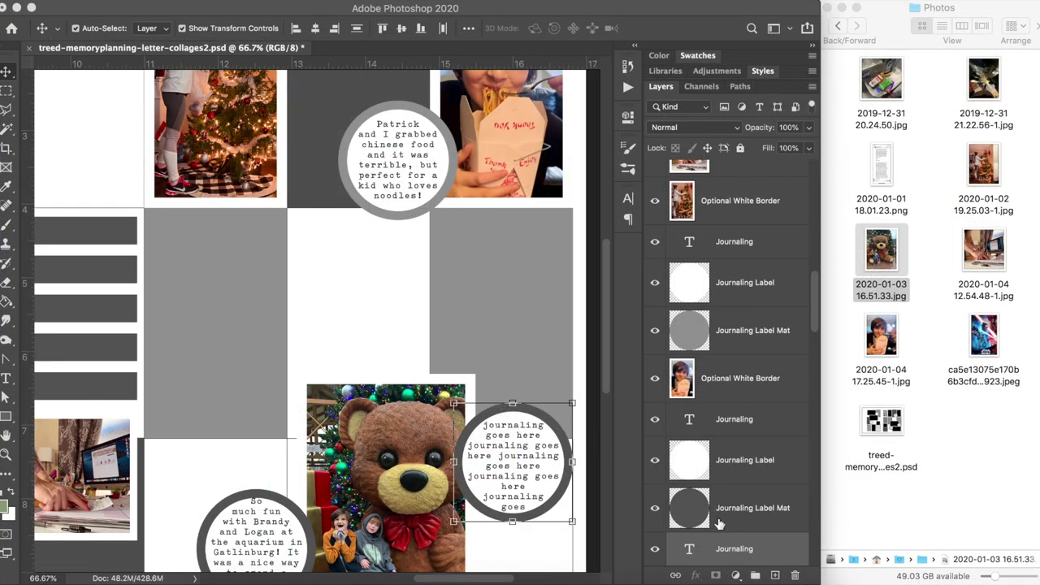
# Step: Move the unfilled journaling circle's text, label and mat into the right page's empty title square, tucked behind the tree photo
pyautogui.scroll(-3, 723, 528)
pyautogui.keyDown('shift'); pyautogui.click(730, 532); pyautogui.keyUp('shift')
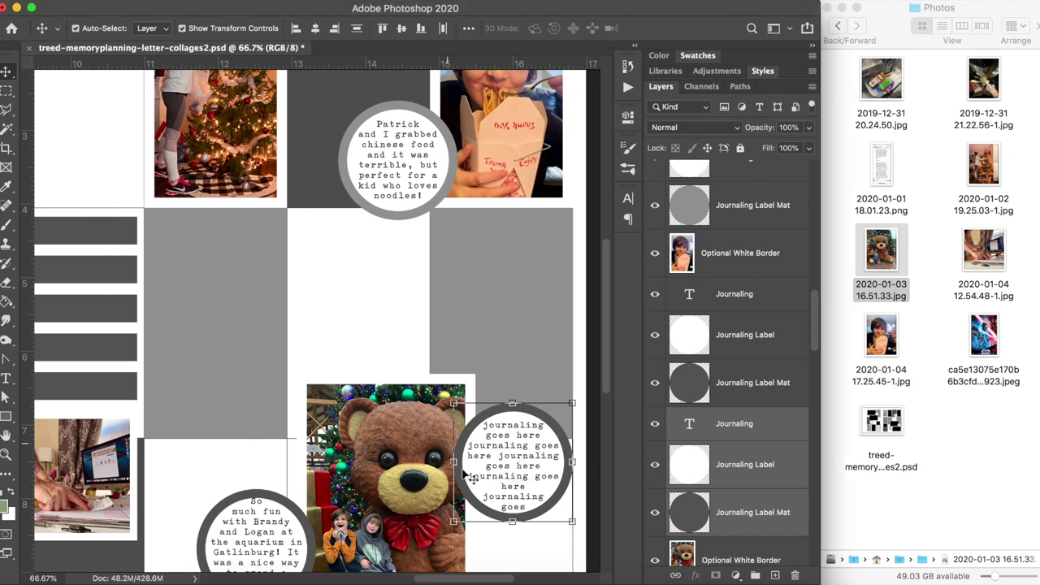
pyautogui.moveTo(264, 211); pyautogui.dragTo(264, 213)
pyautogui.press('super+minus')
pyautogui.press('super+minus')
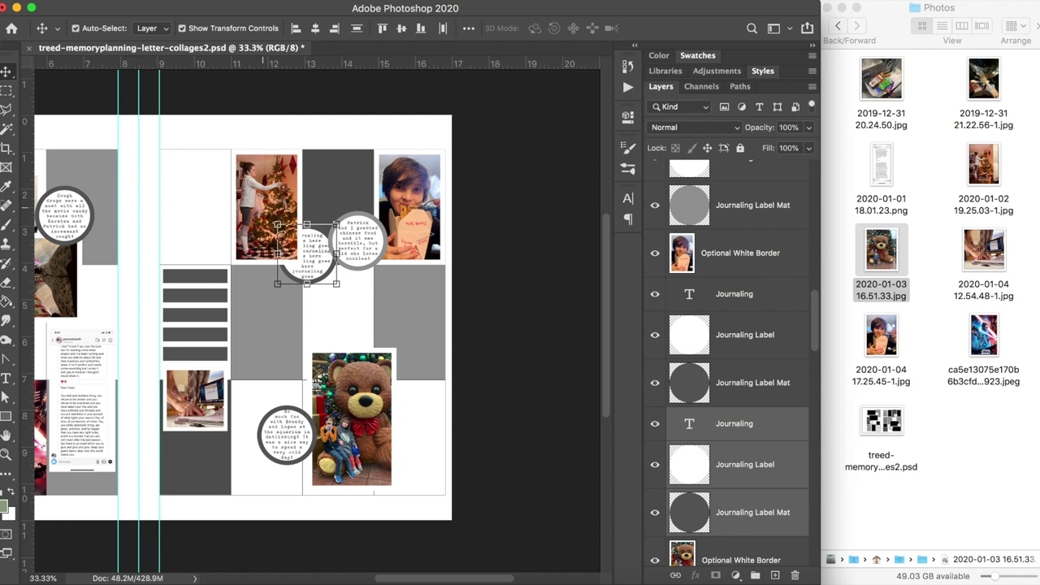
pyautogui.moveTo(321, 269); pyautogui.dragTo(234, 207)
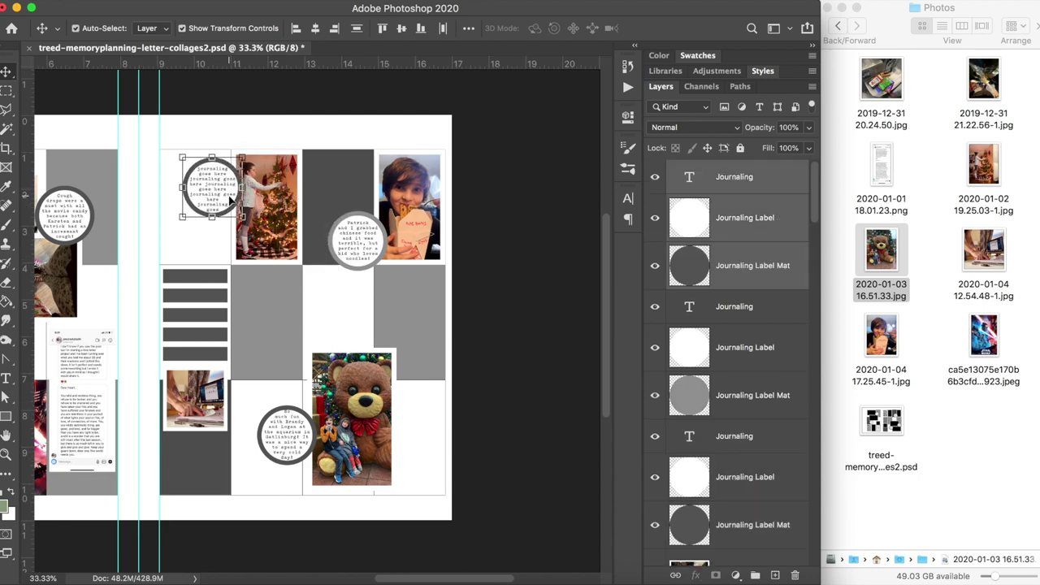
pyautogui.keyDown('super'); pyautogui.click(232, 201); pyautogui.keyUp('super')
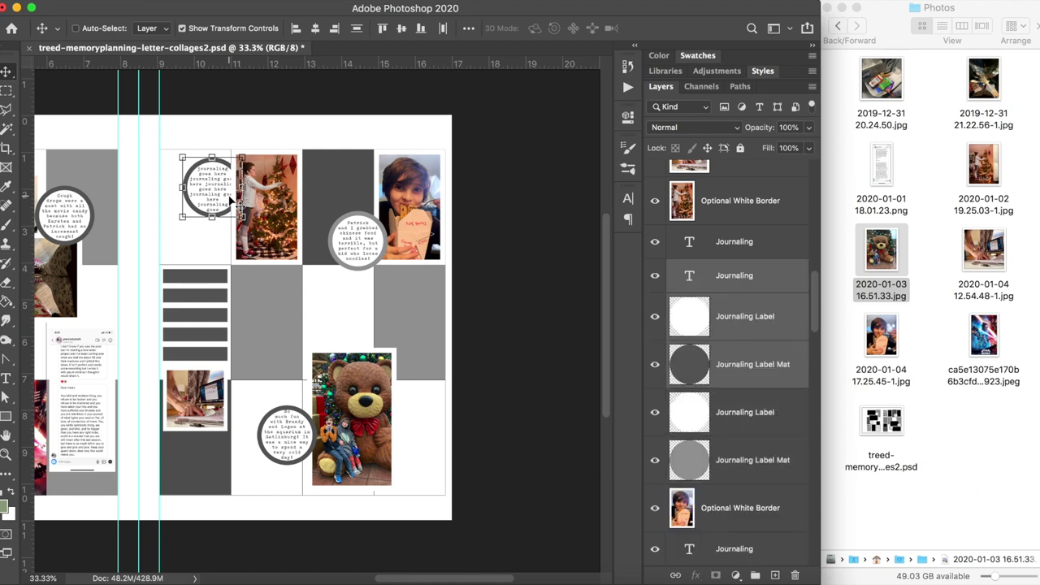
# Step: Shift the placeholder journaling circle with its text, label and mat slightly within the right page's title square beside the tree photo
pyautogui.press('super+equal')
pyautogui.press('super+equal')
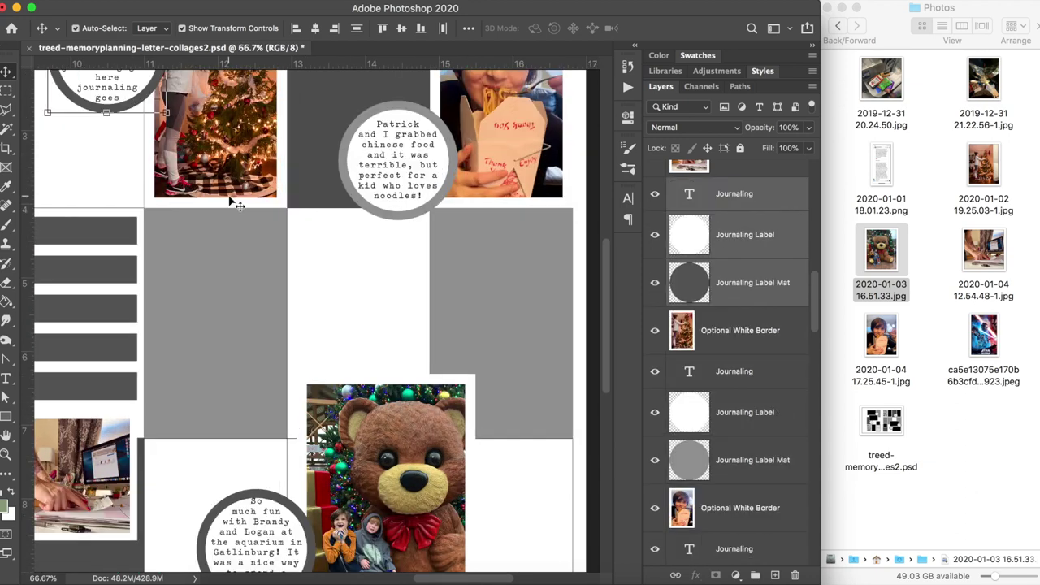
pyautogui.scroll(5, 165, 237)
pyautogui.hscroll(-1, 165, 236)
pyautogui.moveTo(132, 249)
pyautogui.mouseDown()
pyautogui.moveTo(133, 325)
pyautogui.moveTo(130, 199)
pyautogui.moveTo(130, 230)
pyautogui.mouseUp()
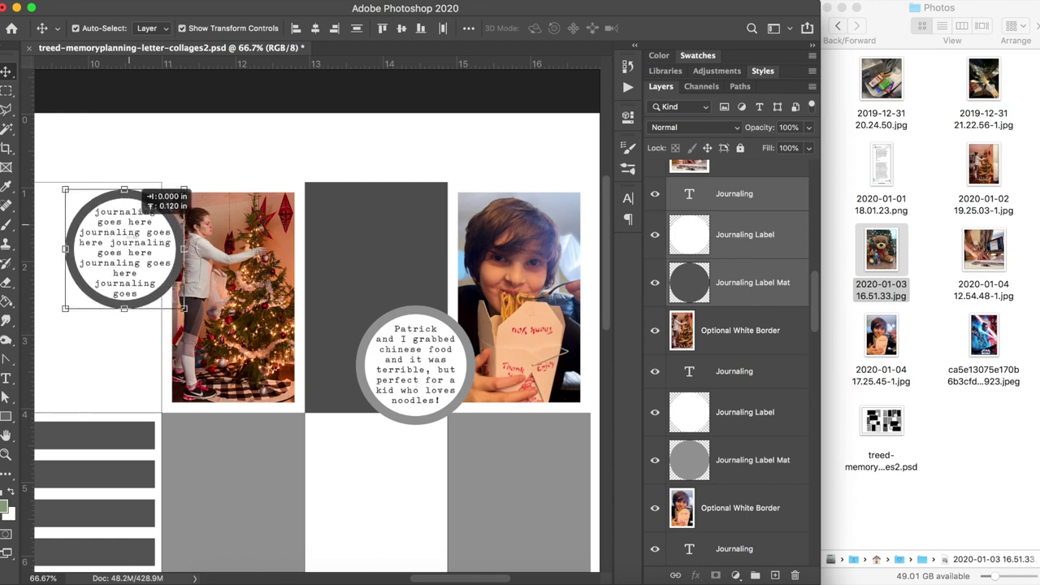
# Step: Replace the placeholder text in the tree circle with "It's always a relief to finally take down the tree in the new year and"
pyautogui.click(700, 372)
pyautogui.doubleClick(128, 247)
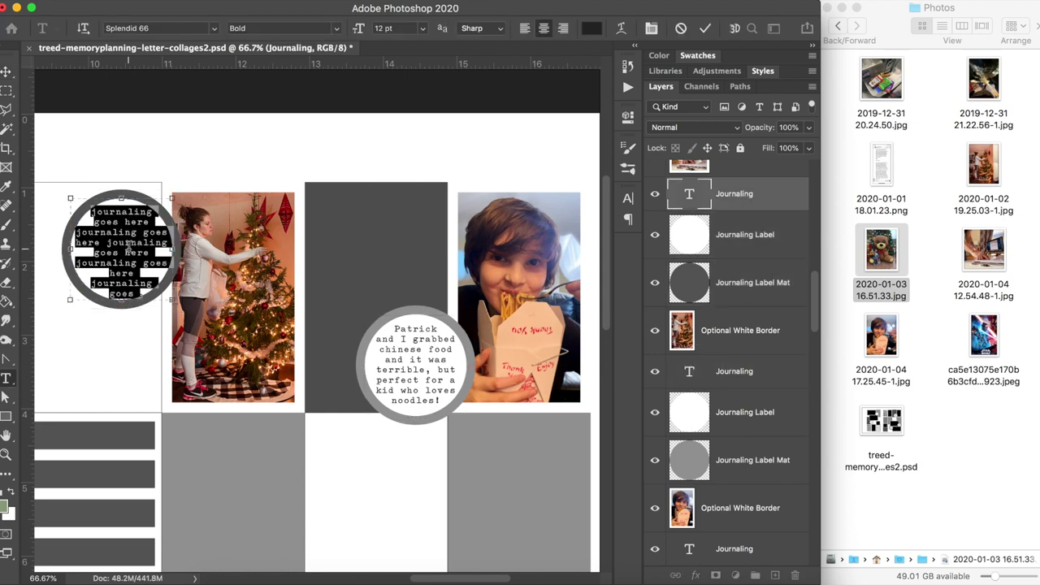
pyautogui.press('BackSpace')
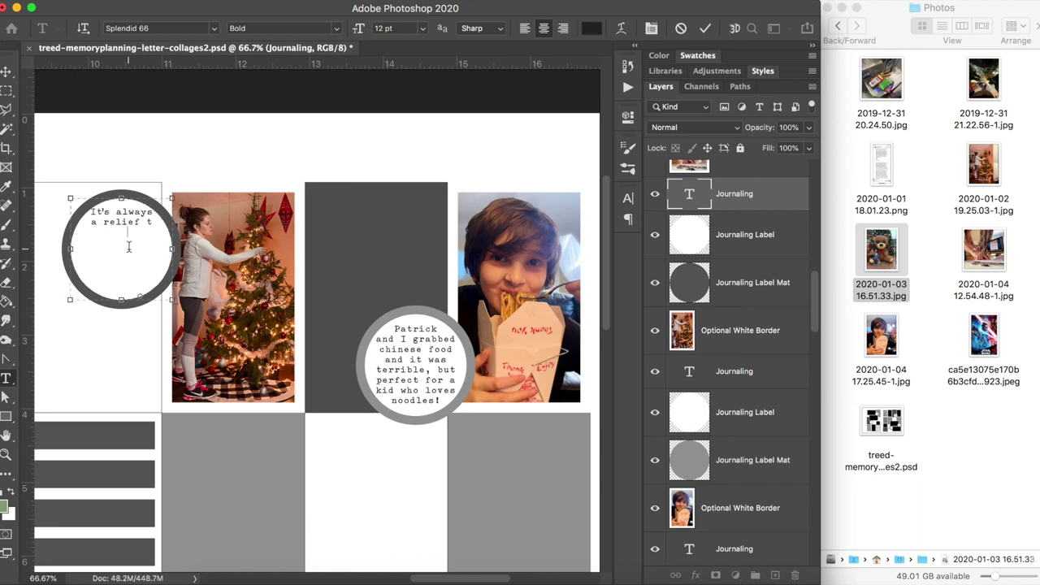
pyautogui.write("It's always a relief to finally take down the tree in the new year and f")
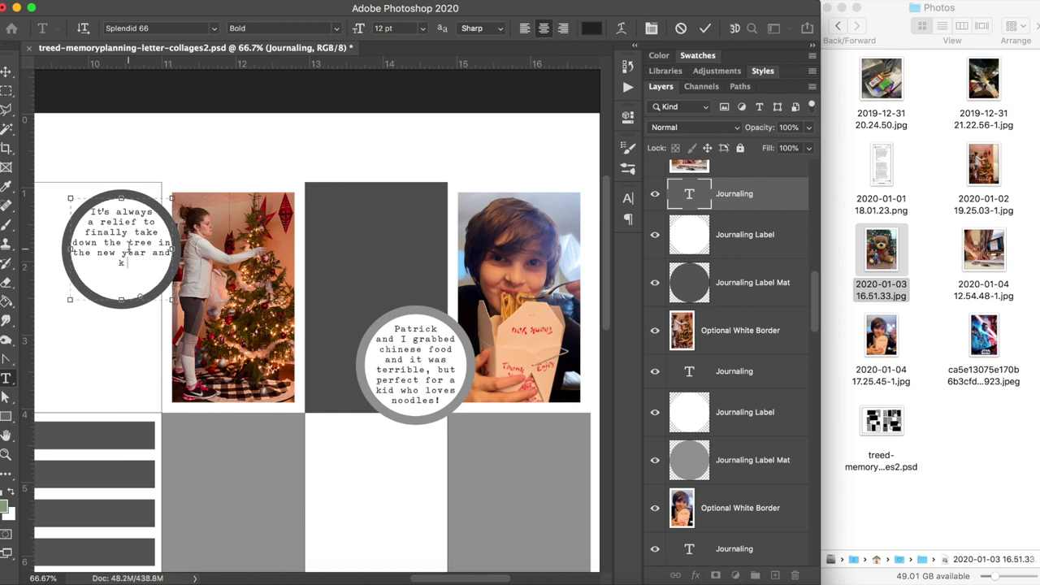
# Step: Continue the tree journaling with "kick Christmas to the curb! Give me back my house!"
pyautogui.write('ick Christmas to the curb! G')
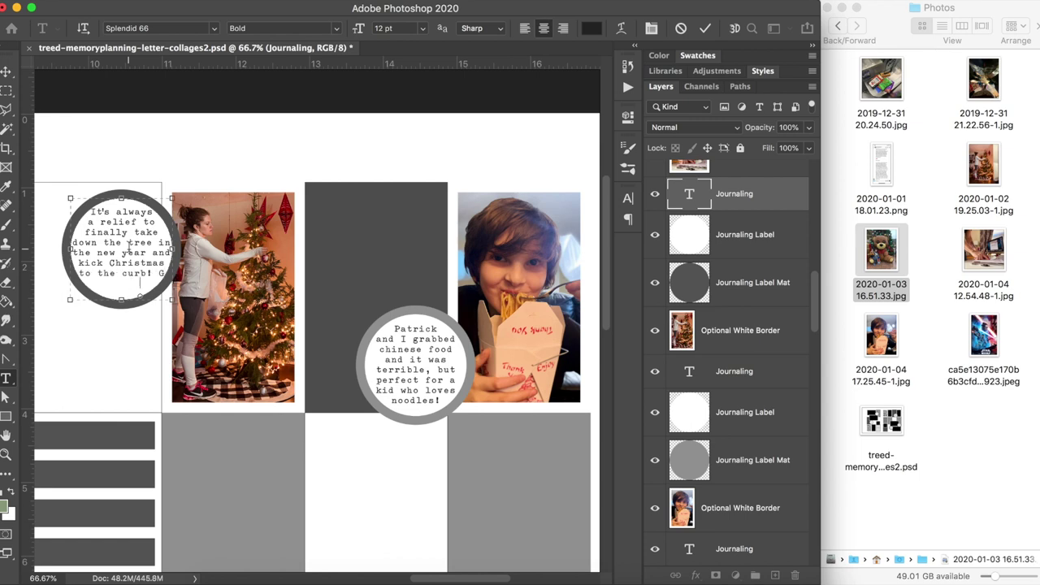
pyautogui.press('super+a')
pyautogui.press('BackSpace')
pyautogui.press('super+v')
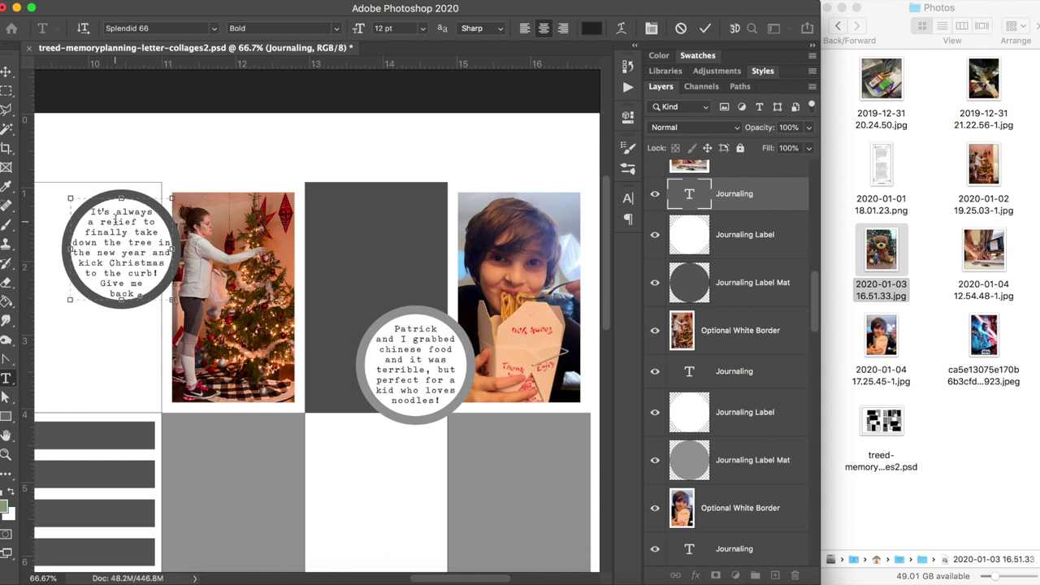
# Step: Set all of the tree journaling text to 11 pt and nudge it up slightly inside its circle
pyautogui.press('super+a')
pyautogui.press('super+shift+comma')
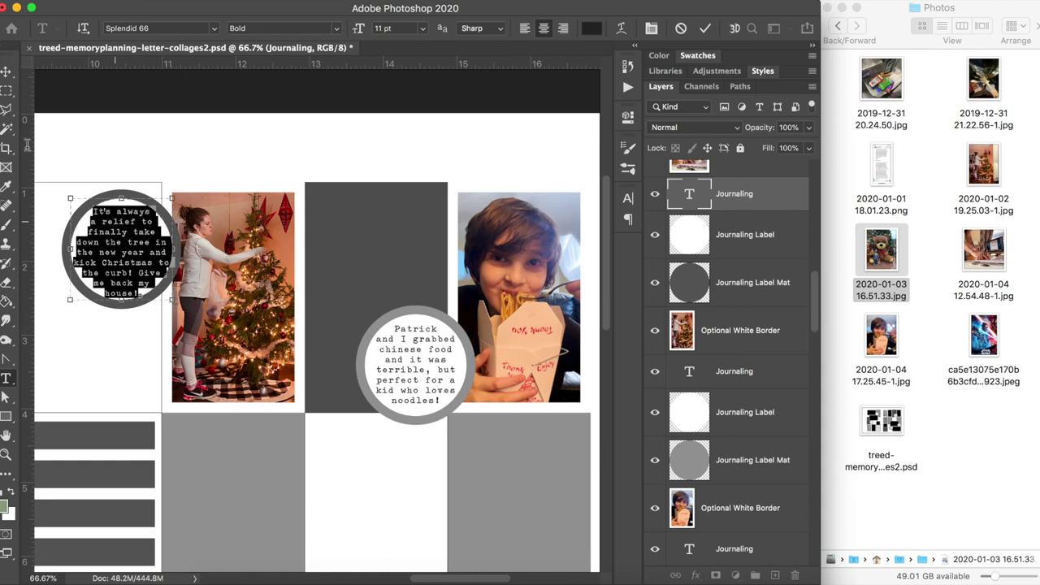
pyautogui.click(4, 74)
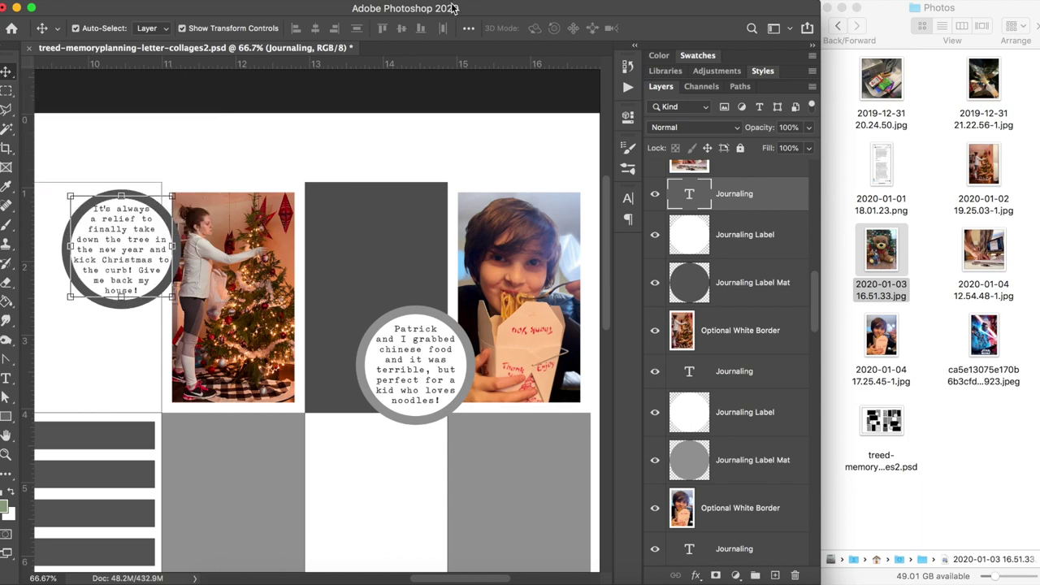
pyautogui.press('super+0')
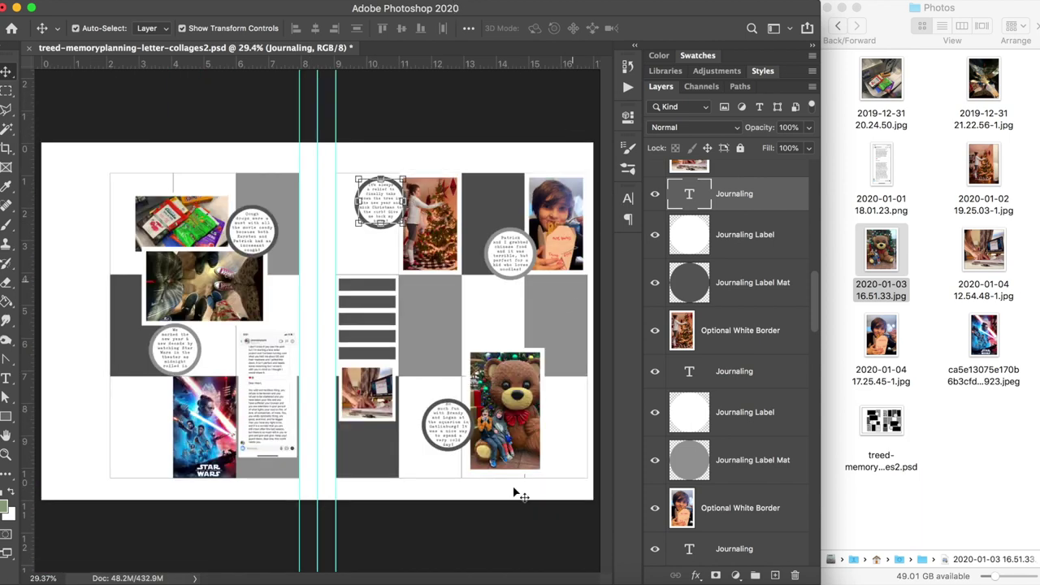
pyautogui.click(529, 427)
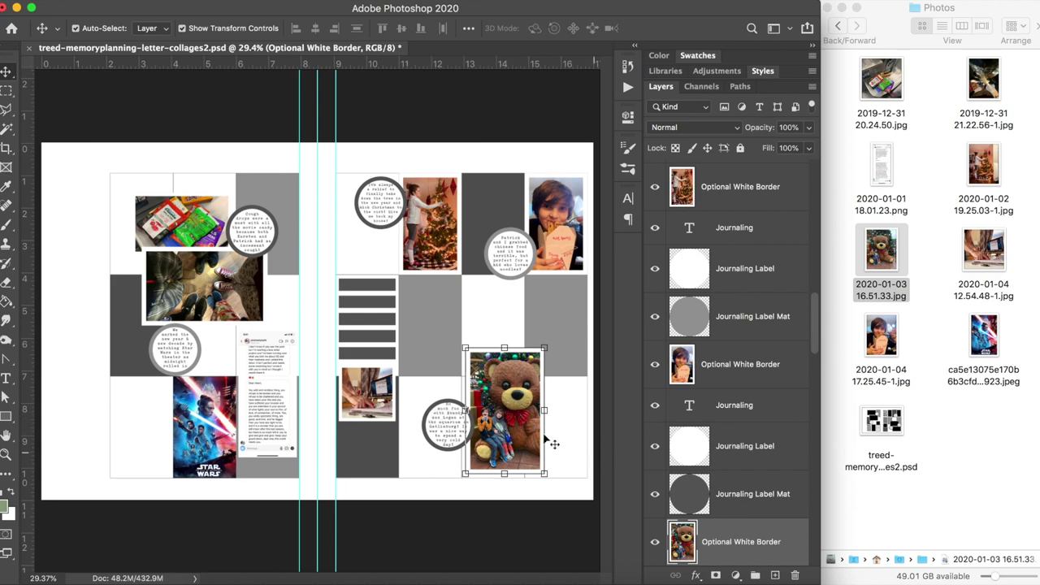
pyautogui.keyDown('shift'); pyautogui.click(453, 420); pyautogui.keyUp('shift')
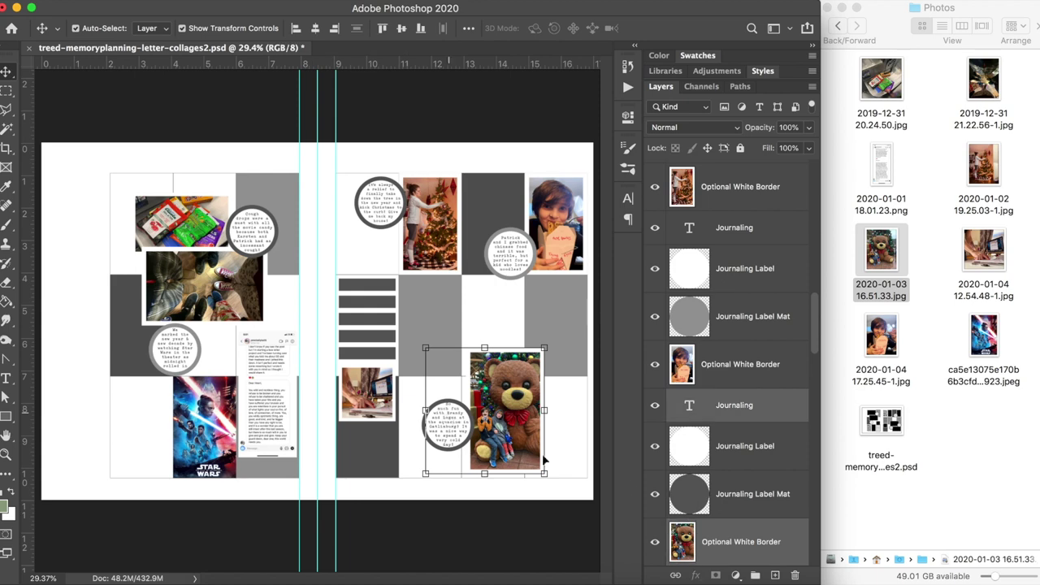
pyautogui.keyDown('super'); pyautogui.click(755, 493); pyautogui.keyUp('super')
pyautogui.keyDown('super'); pyautogui.click(755, 452); pyautogui.keyUp('super')
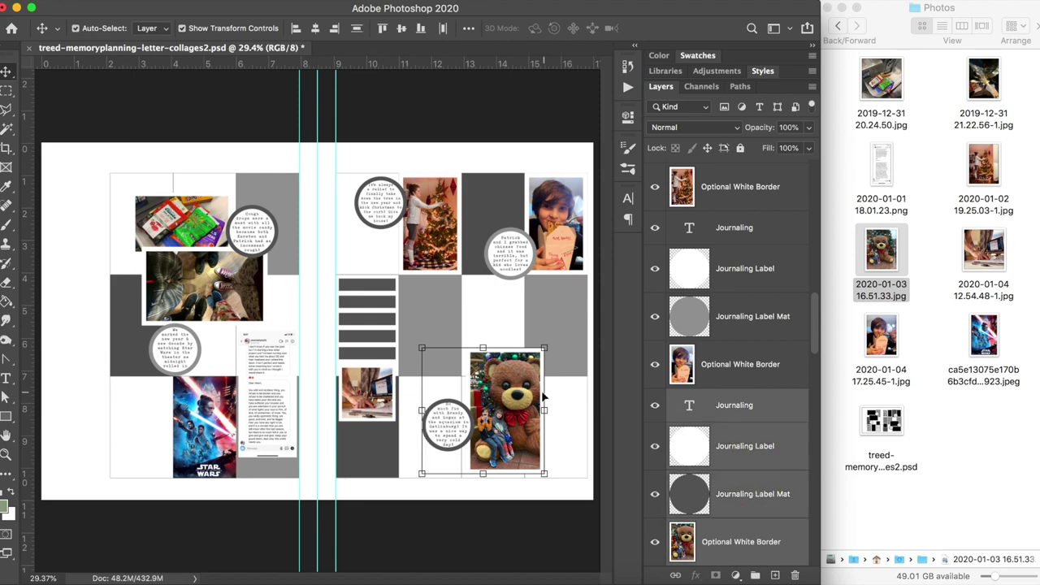
pyautogui.moveTo(542, 400)
pyautogui.mouseDown()
pyautogui.moveTo(532, 400)
pyautogui.moveTo(573, 394)
pyautogui.moveTo(541, 402)
pyautogui.mouseUp()
pyautogui.click(550, 511)
# Step: Move the aquarium journaling text with its label and mat so the circle overlaps the lower right corner of the bear photo
pyautogui.click(460, 444)
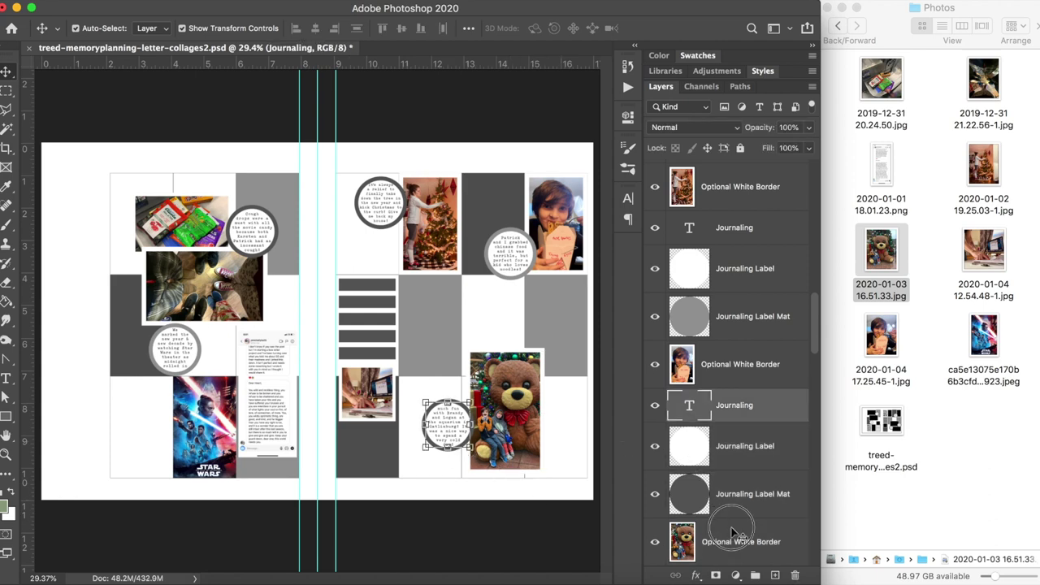
pyautogui.keyDown('shift'); pyautogui.click(733, 532); pyautogui.keyUp('shift')
pyautogui.keyDown('super'); pyautogui.click(732, 532); pyautogui.keyUp('super')
pyautogui.moveTo(449, 440); pyautogui.dragTo(560, 460)
pyautogui.click(491, 530)
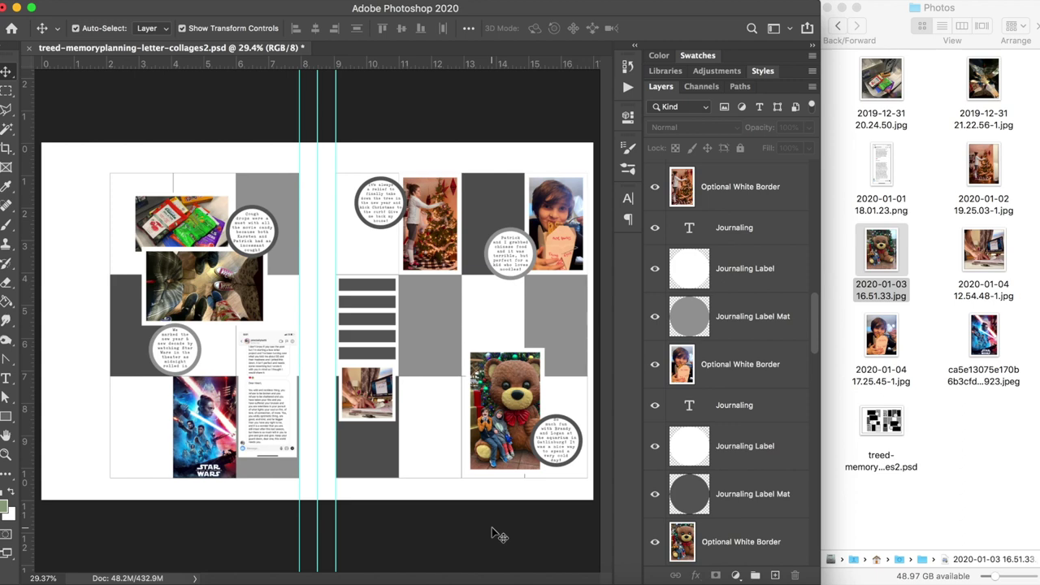
# Step: Duplicate the uppermost journal strip onto the gray pattern block beneath the message screenshot on the left page
pyautogui.click(379, 290)
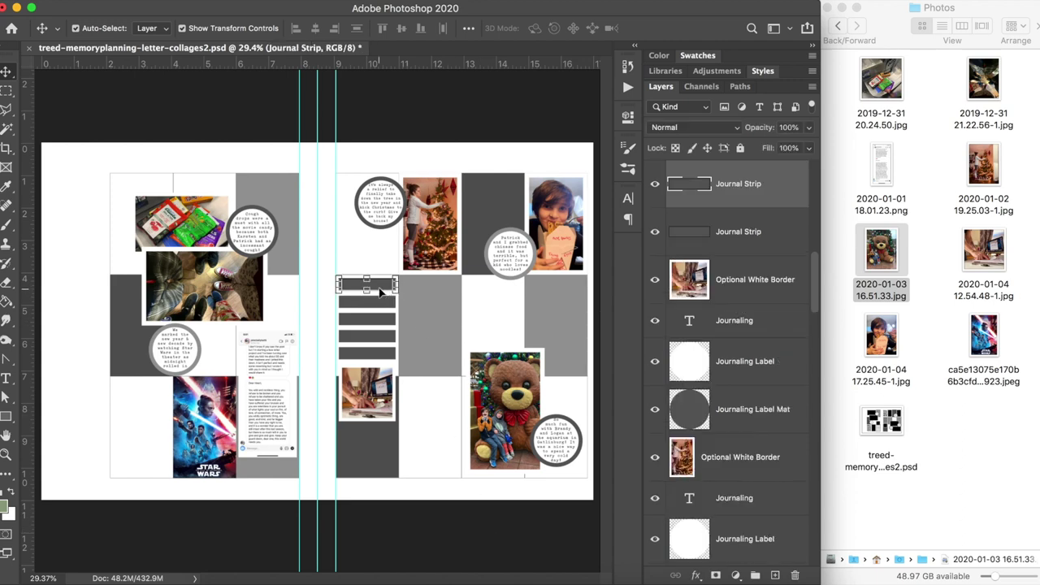
pyautogui.click(279, 471)
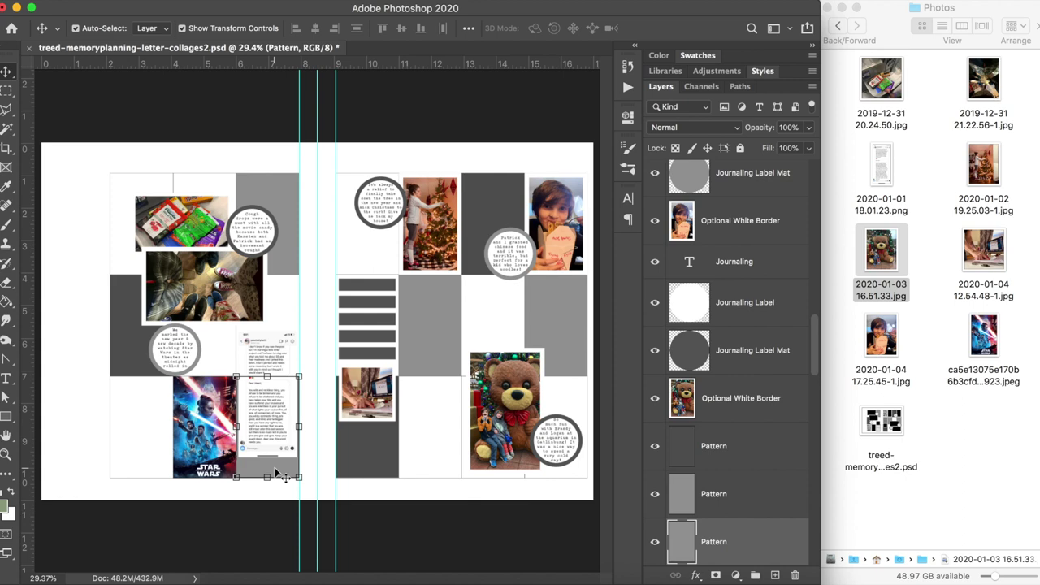
pyautogui.click(380, 291)
pyautogui.moveTo(386, 290); pyautogui.dragTo(283, 469)
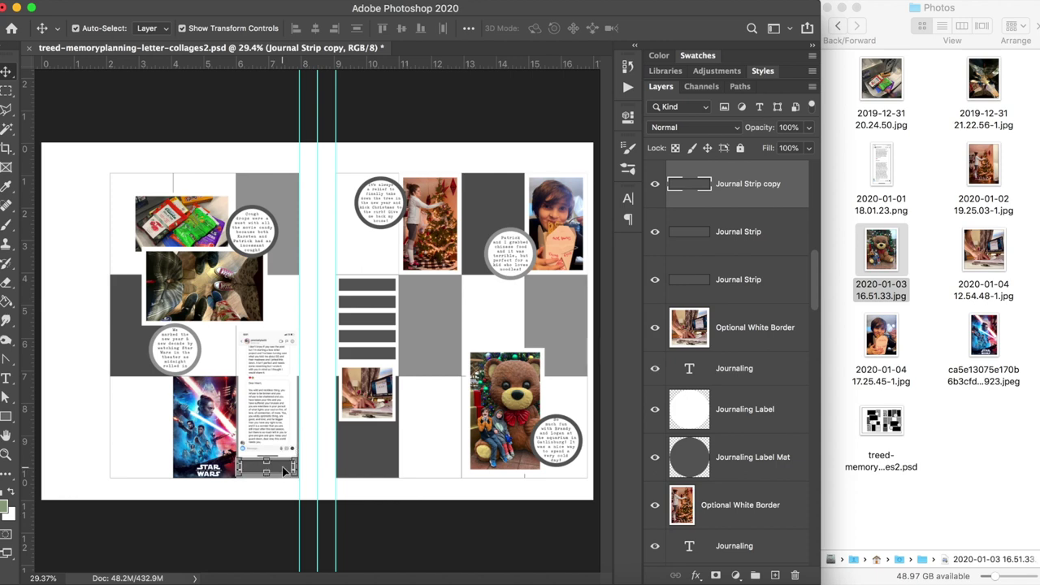
# Step: Select the duplicated strip's pixels and paint them solid white with a 316 px Brush at 100% hardness, then clear the selection
pyautogui.scroll(10, 261, 481)
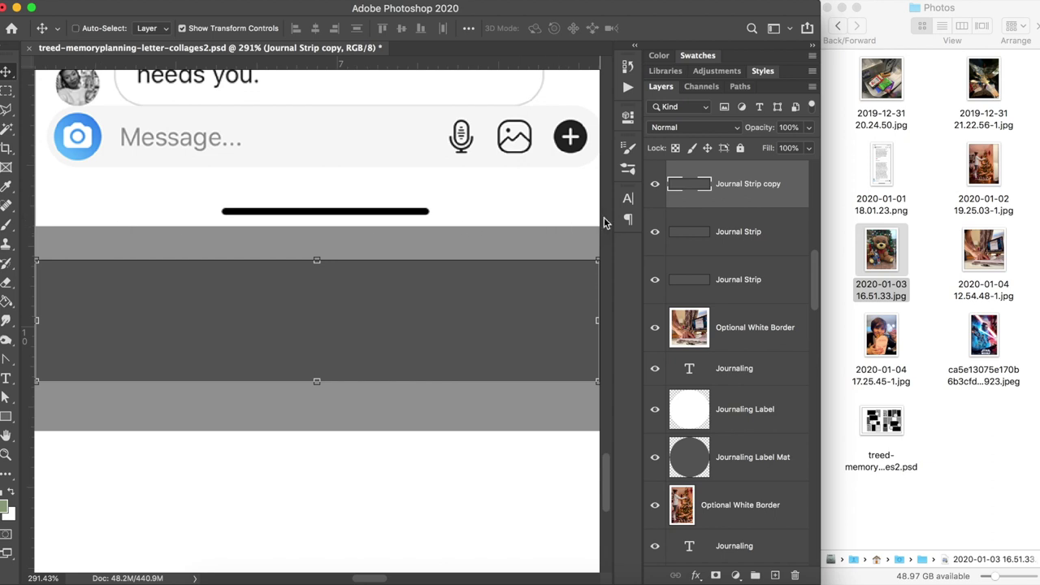
pyautogui.keyDown('super'); pyautogui.click(689, 183); pyautogui.keyUp('super')
pyautogui.click(6, 225)
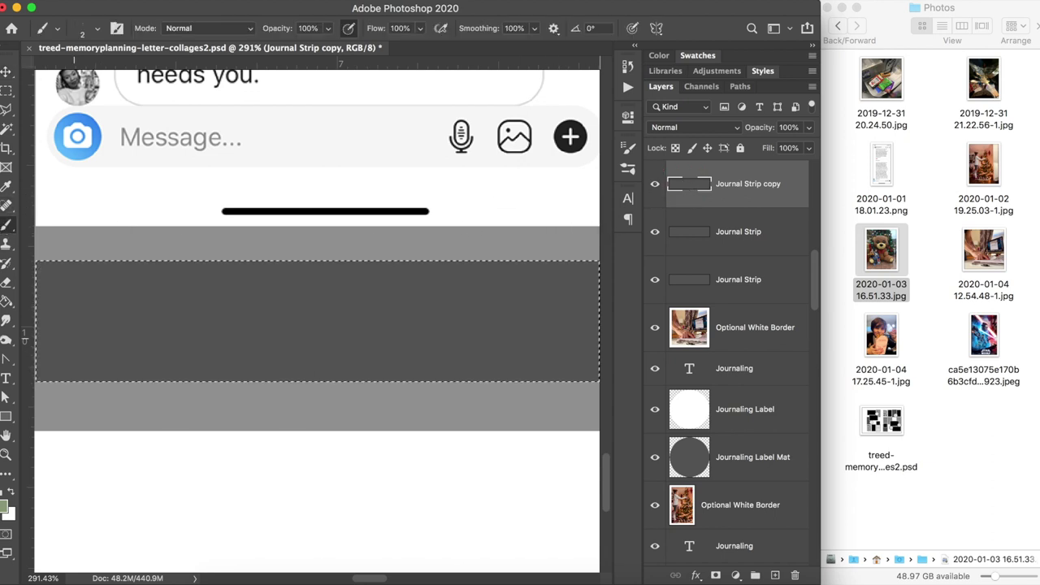
pyautogui.keyDown('alt'); pyautogui.click(197, 483); pyautogui.keyUp('alt')
pyautogui.click(89, 28)
pyautogui.click(149, 77)
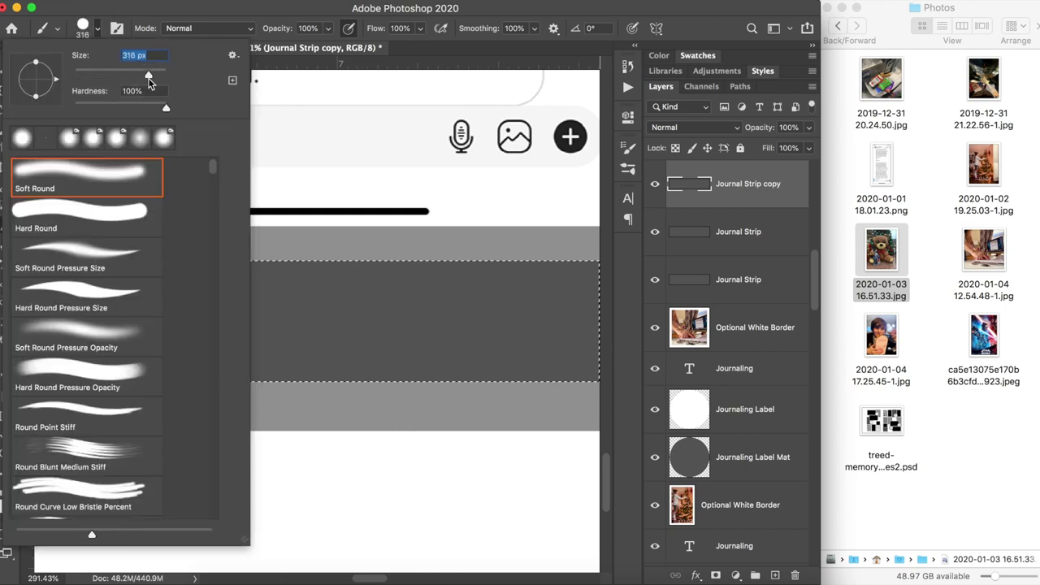
pyautogui.press('Return')
pyautogui.press('super+minus')
pyautogui.moveTo(179, 325)
pyautogui.mouseDown()
pyautogui.moveTo(305, 314)
pyautogui.moveTo(487, 325)
pyautogui.mouseUp()
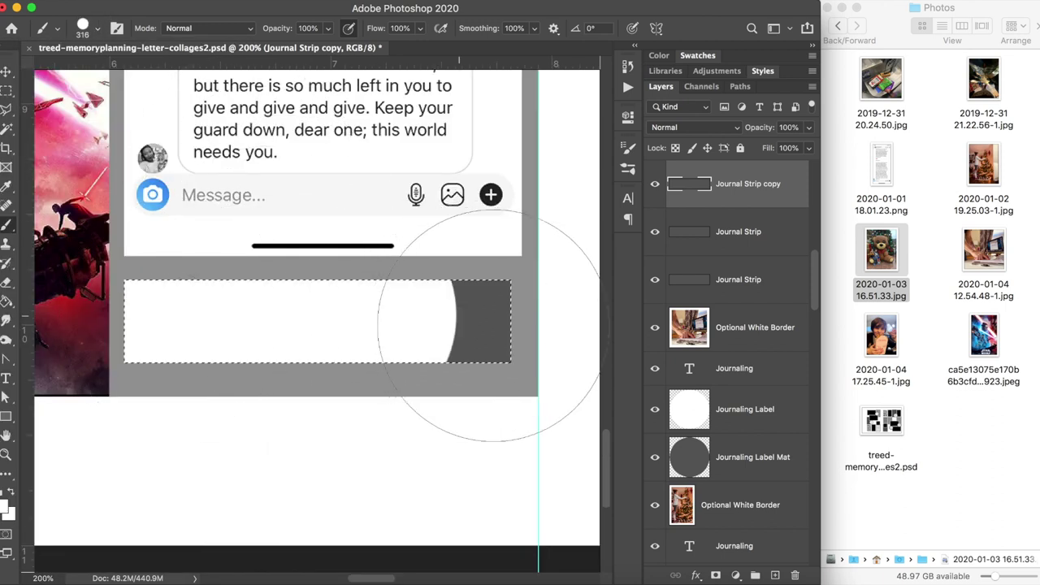
pyautogui.press('super+d')
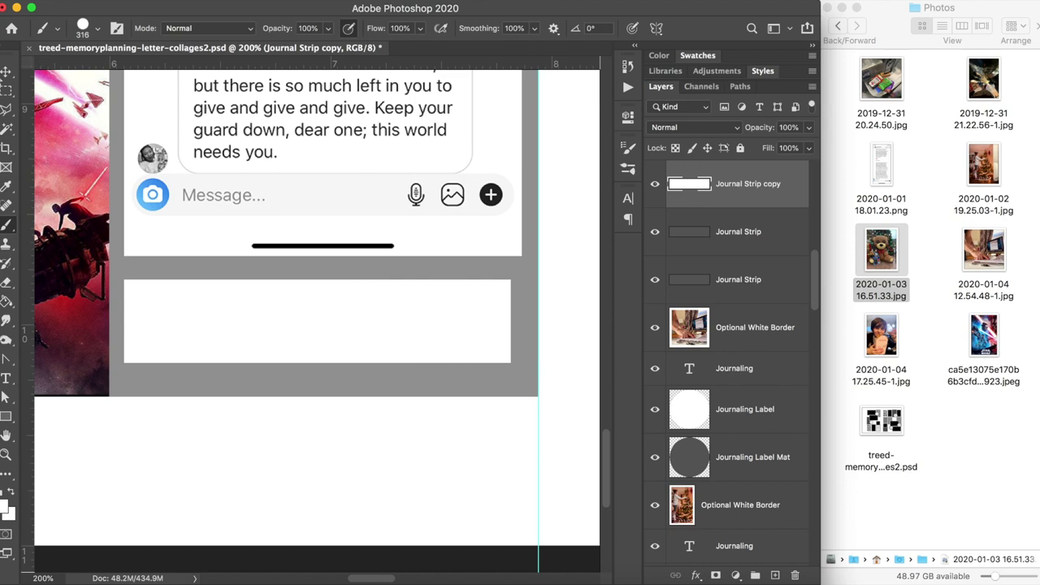
pyautogui.press('v')
# Step: Delete the upper three journal strips on the right page, keeping the two directly above the desk photo
pyautogui.press('super+0')
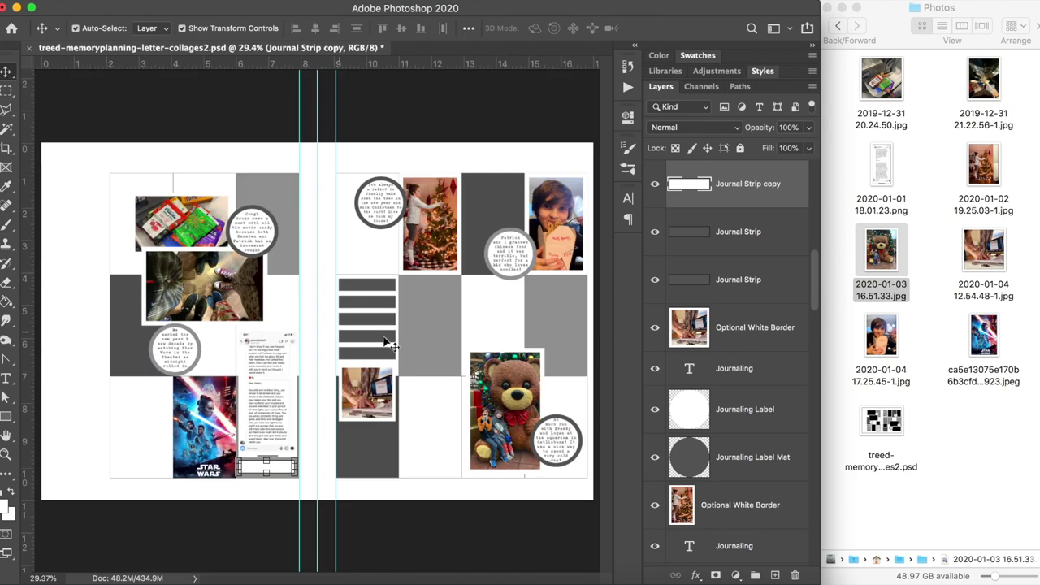
pyautogui.click(373, 353)
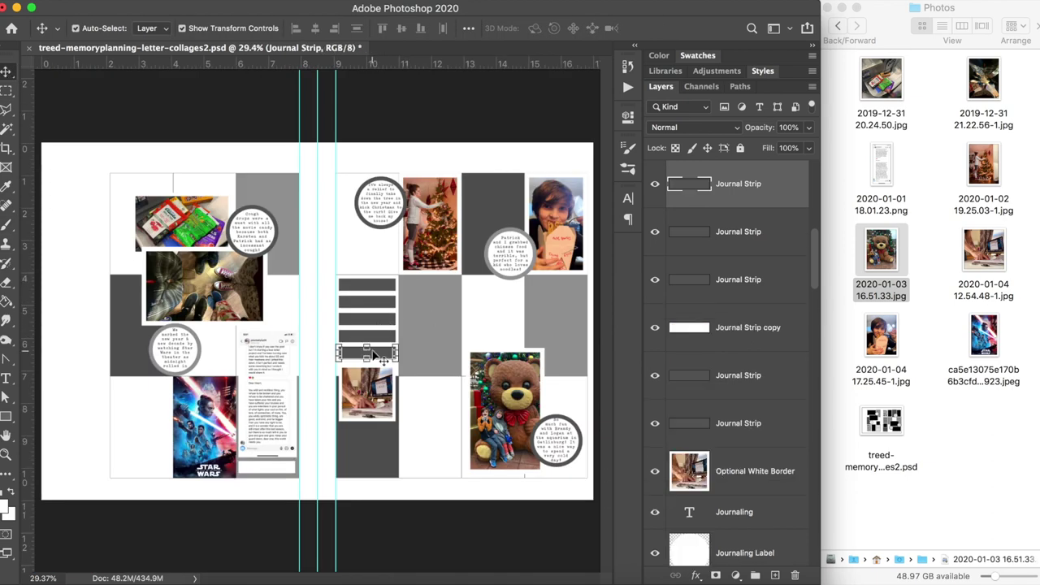
pyautogui.click(383, 319)
pyautogui.keyDown('shift'); pyautogui.click(391, 287); pyautogui.keyUp('shift')
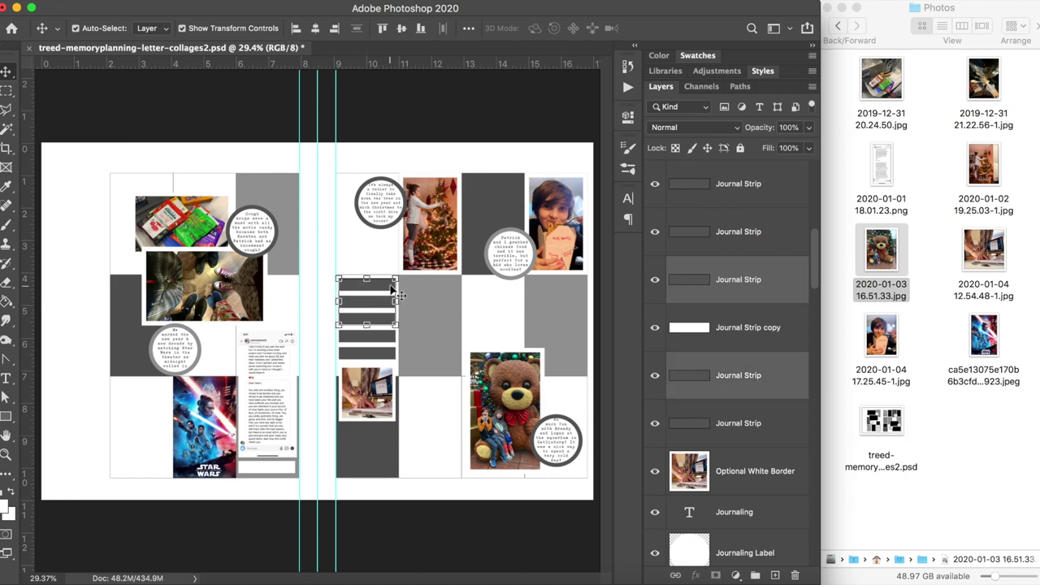
pyautogui.press('Delete')
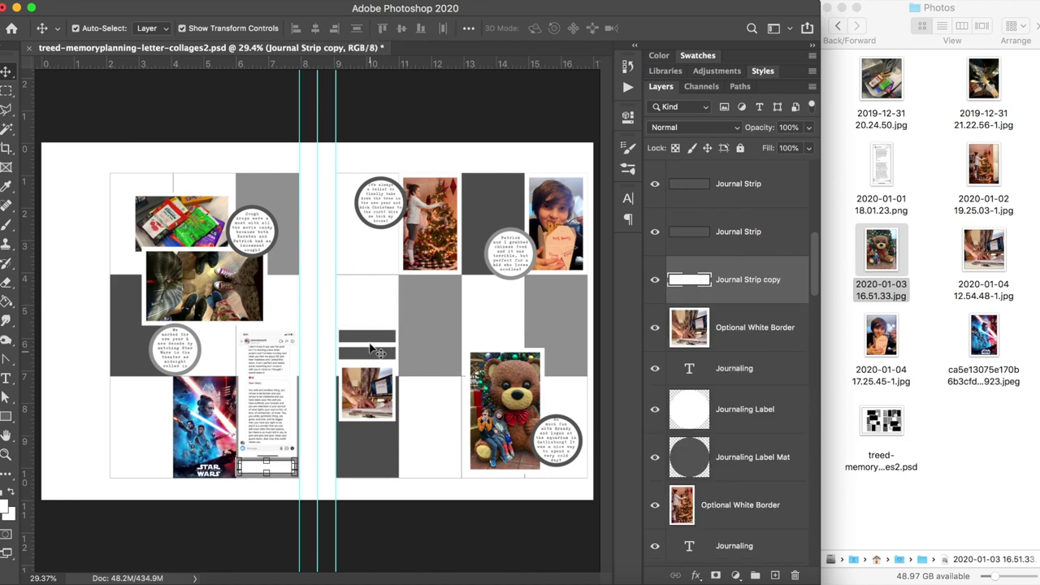
# Step: Open the noodle photo's journaling text to check its font settings, and leave it without editing
pyautogui.click(370, 340)
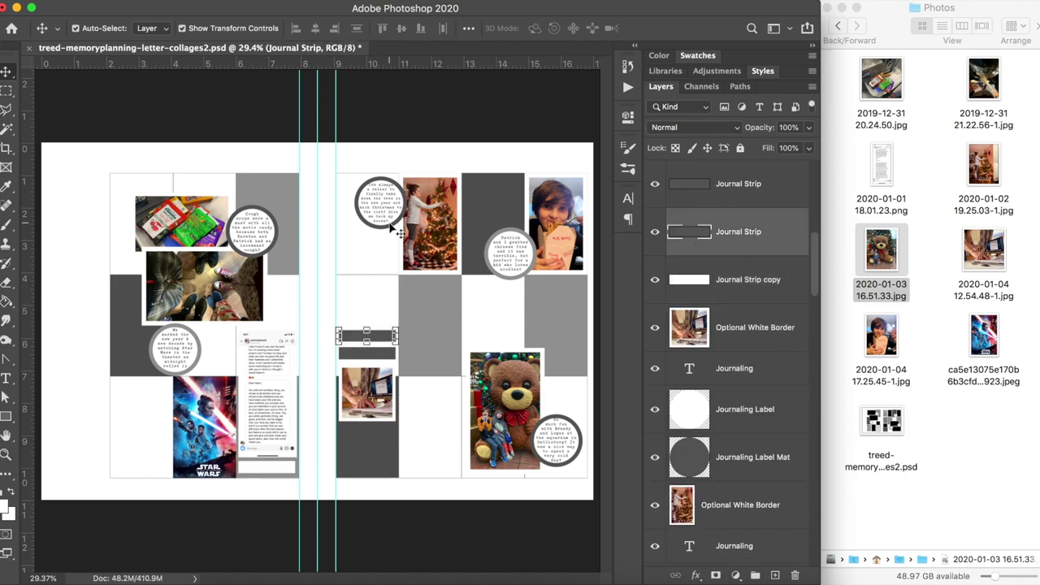
pyautogui.doubleClick(510, 253)
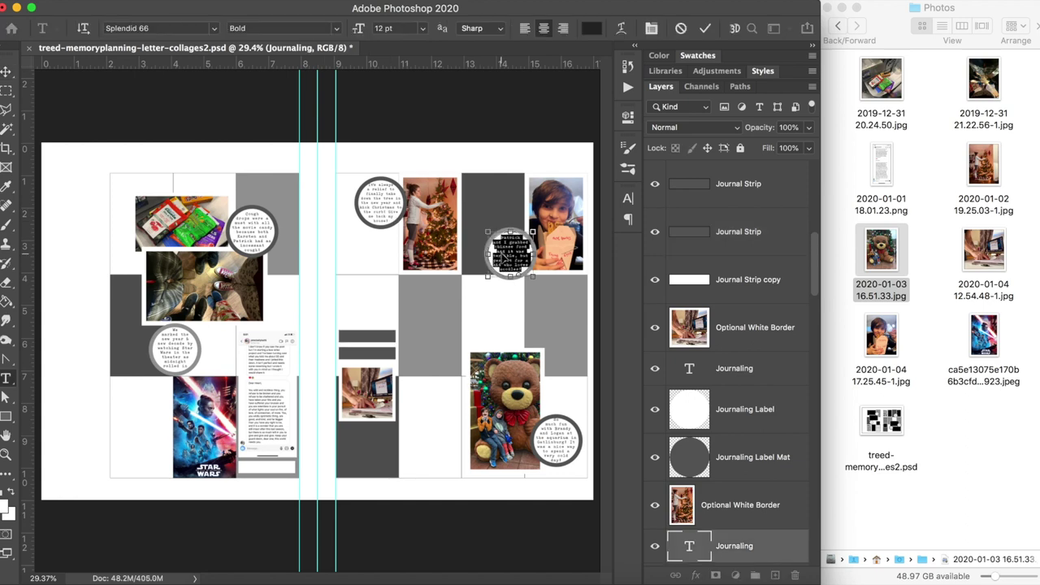
pyautogui.click(506, 252)
pyautogui.press('super+equal')
pyautogui.press('super+equal')
pyautogui.press('super+equal')
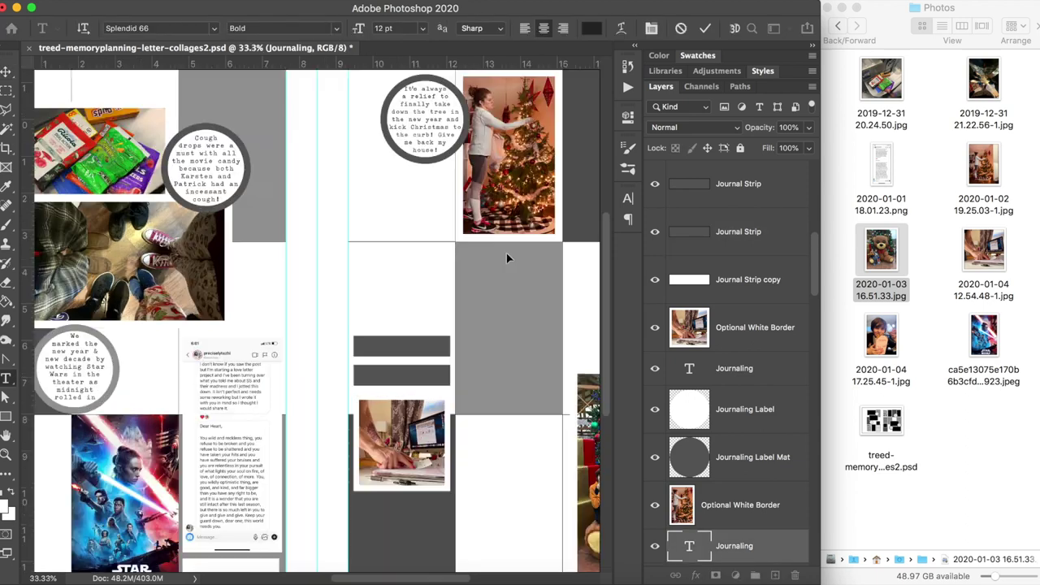
pyautogui.hscroll(5, 507, 259)
pyautogui.scroll(3, 506, 258)
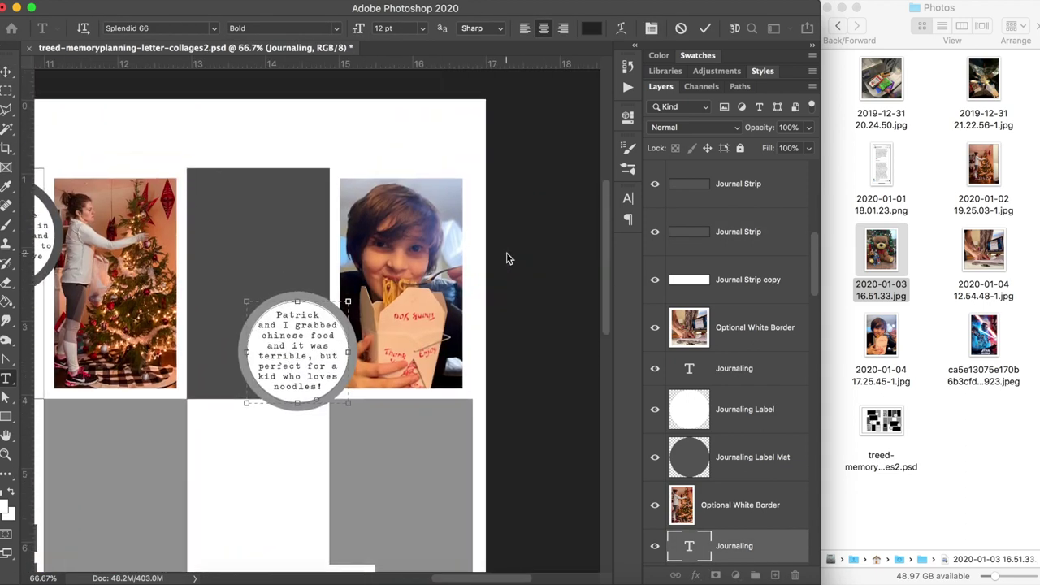
pyautogui.doubleClick(297, 325)
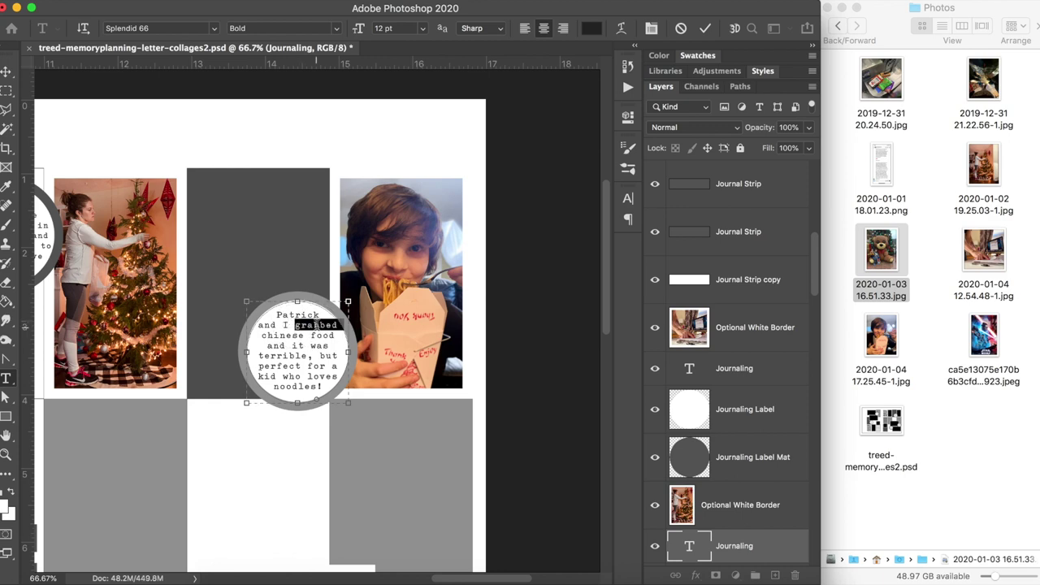
pyautogui.click(7, 74)
pyautogui.click(536, 508)
# Step: Add the journaling text "spending the day crafting seems like" on the upper of the two dark strips above the desk photo
pyautogui.hscroll(-10, 536, 507)
pyautogui.scroll(-3, 537, 507)
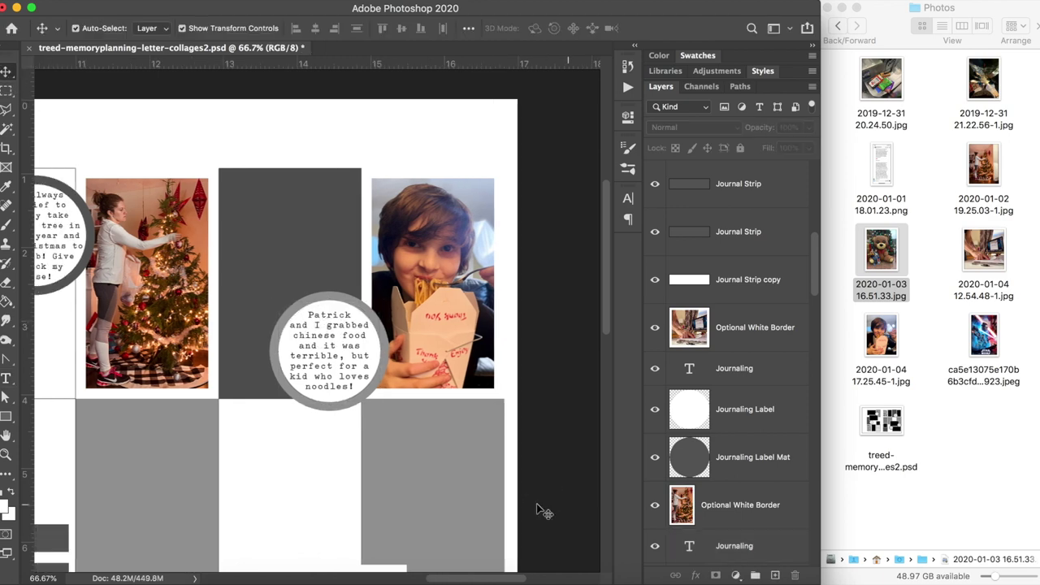
pyautogui.scroll(-2, 536, 508)
pyautogui.hscroll(1, 536, 508)
pyautogui.hscroll(6, 536, 507)
pyautogui.scroll(-3, 536, 508)
pyautogui.press('super+plus')
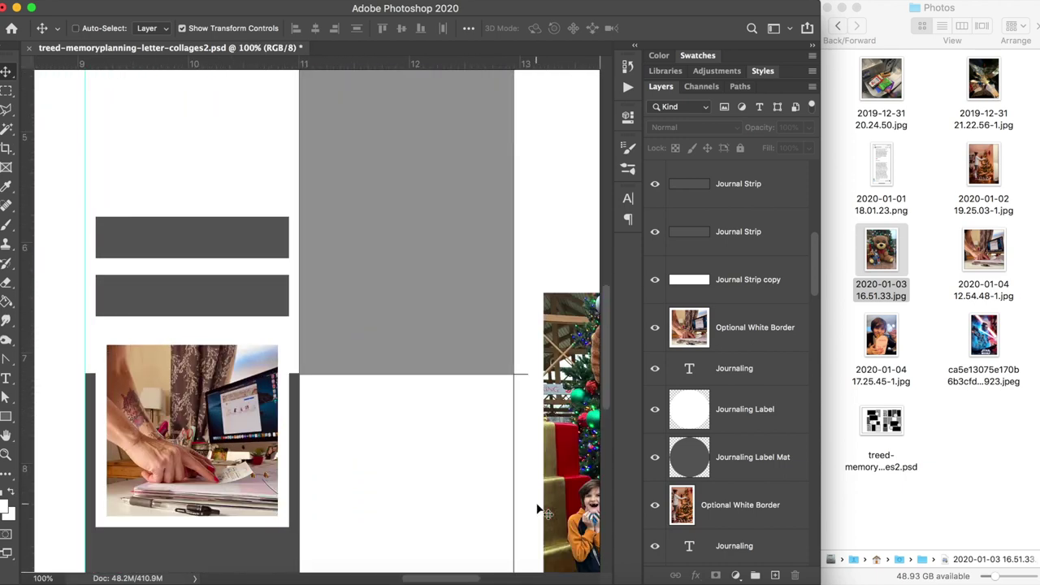
pyautogui.click(5, 377)
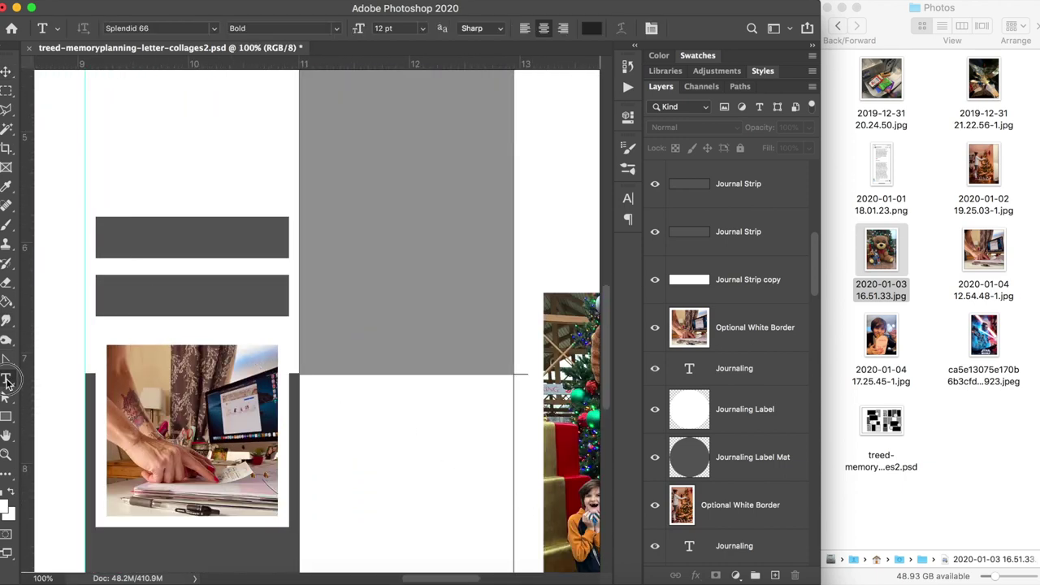
pyautogui.click(188, 243)
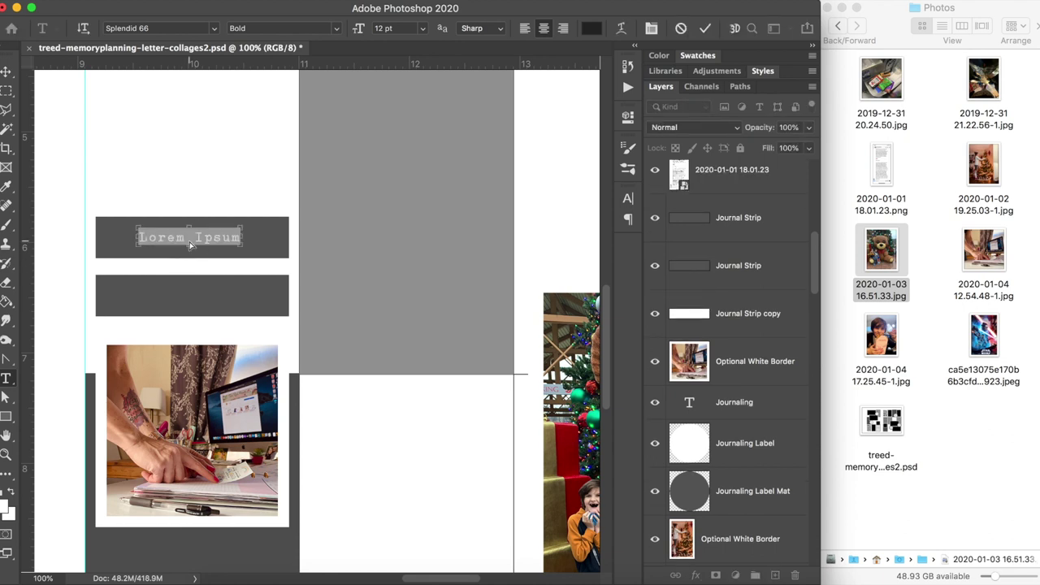
pyautogui.write('grabbed')
pyautogui.doubleClick(189, 237)
pyautogui.press('BackSpace')
pyautogui.write('shending the da')
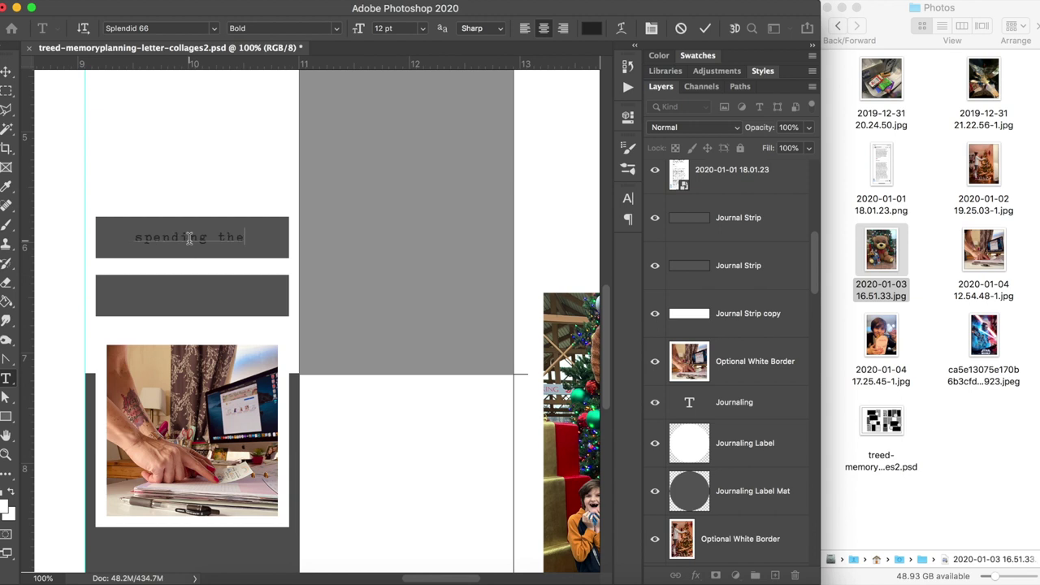
pyautogui.write('y cr')
pyautogui.press('BackSpace')
pyautogui.press('BackSpace')
pyautogui.press('BackSpace')
pyautogui.write('crafting seems like')
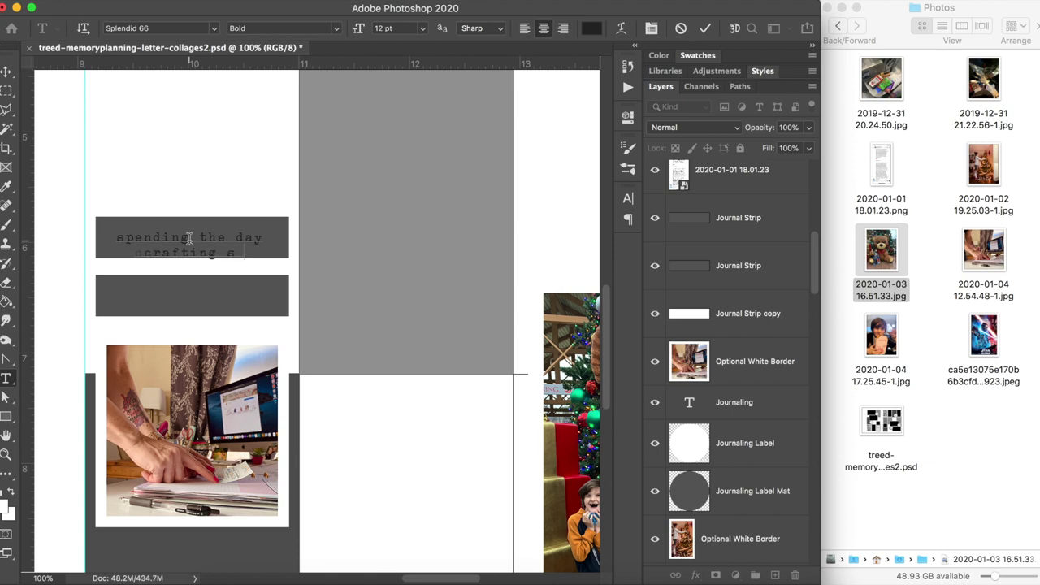
# Step: Center the new text on its strip and place a duplicate of it on the strip below
pyautogui.click(5, 71)
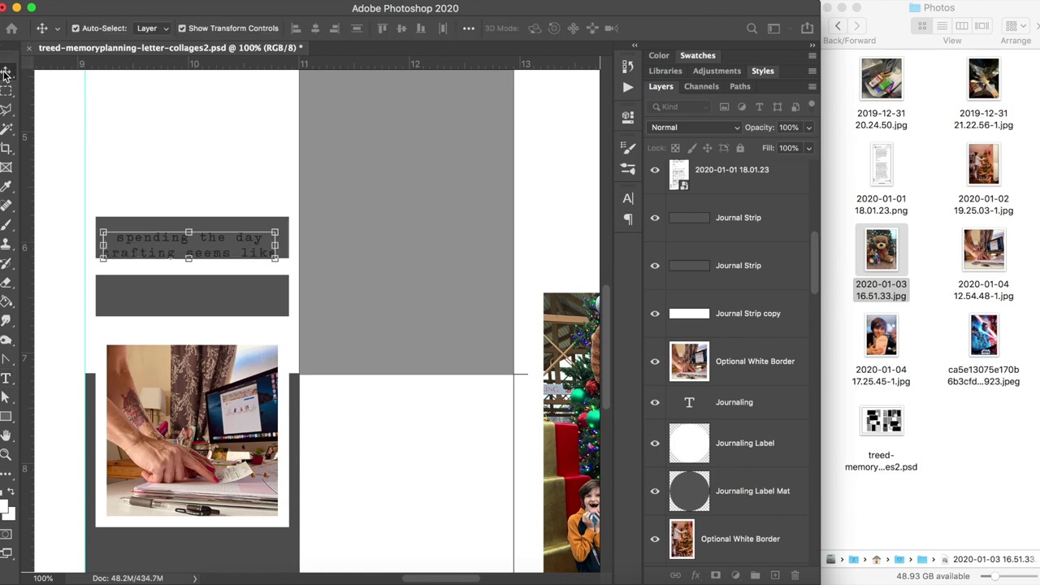
pyautogui.moveTo(258, 251); pyautogui.dragTo(252, 294)
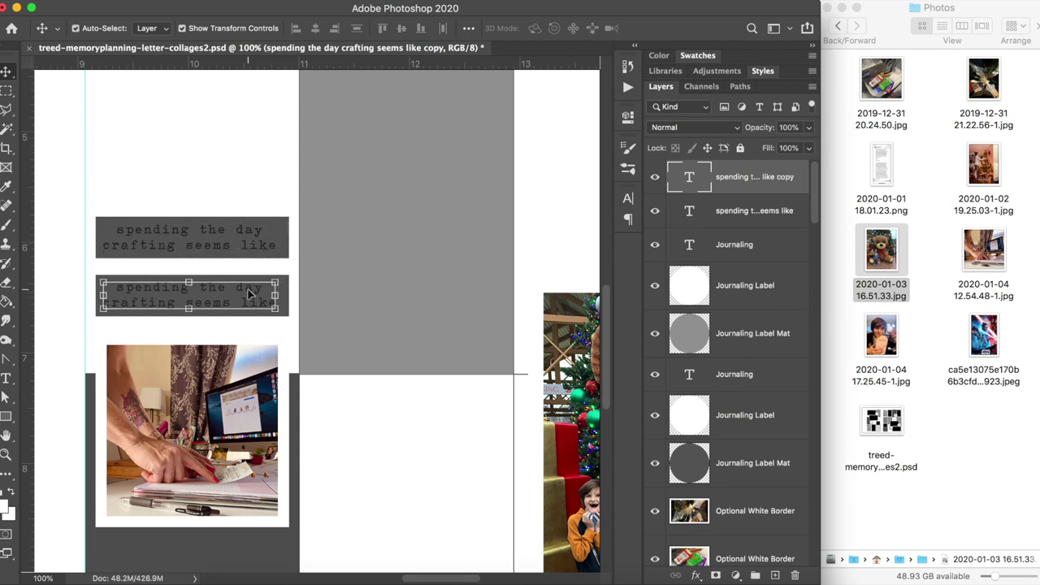
# Step: Reword the duplicated text as "a perfect day indeed" and nudge it down to the middle of the lower strip
pyautogui.doubleClick(249, 294)
pyautogui.hotkey('ctrl', 'a')
pyautogui.press('BackSpace')
pyautogui.write('a perfect day indeed')
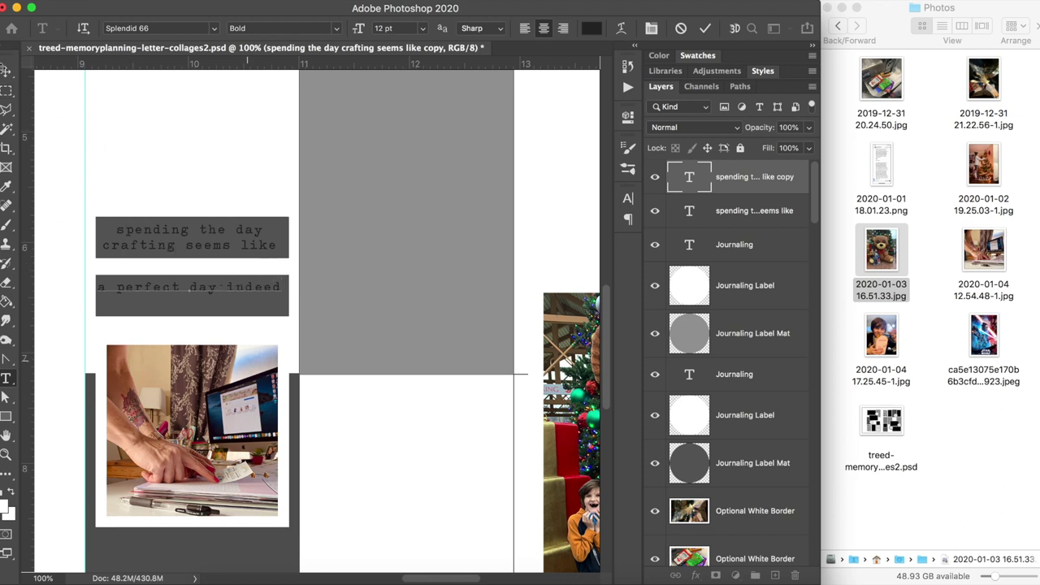
pyautogui.click(5, 71)
pyautogui.moveTo(253, 294); pyautogui.dragTo(252, 302)
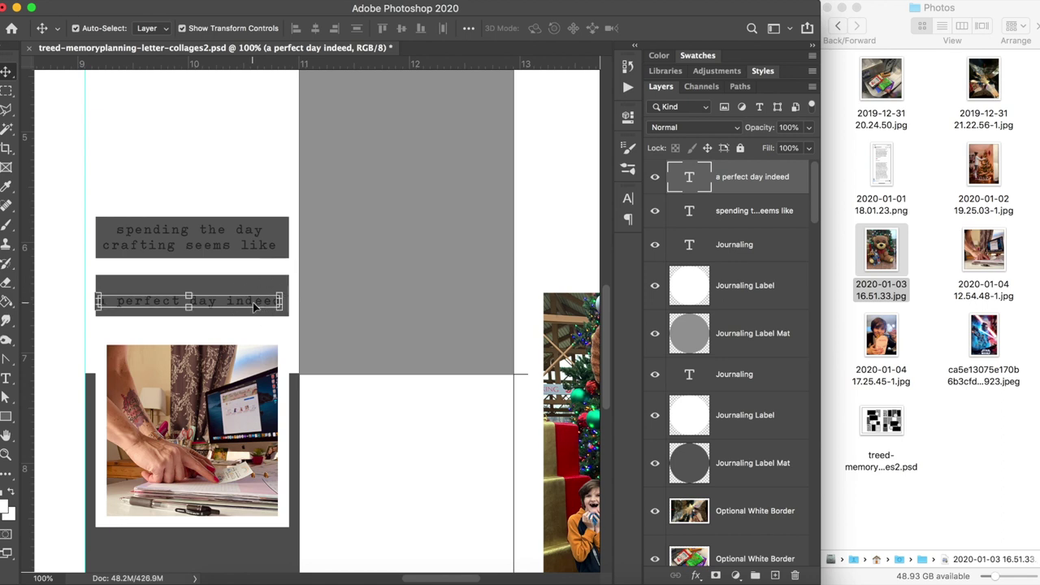
# Step: Replace the lower strip's text with "the best way to spend a day!"
pyautogui.doubleClick(251, 291)
pyautogui.write('the best')
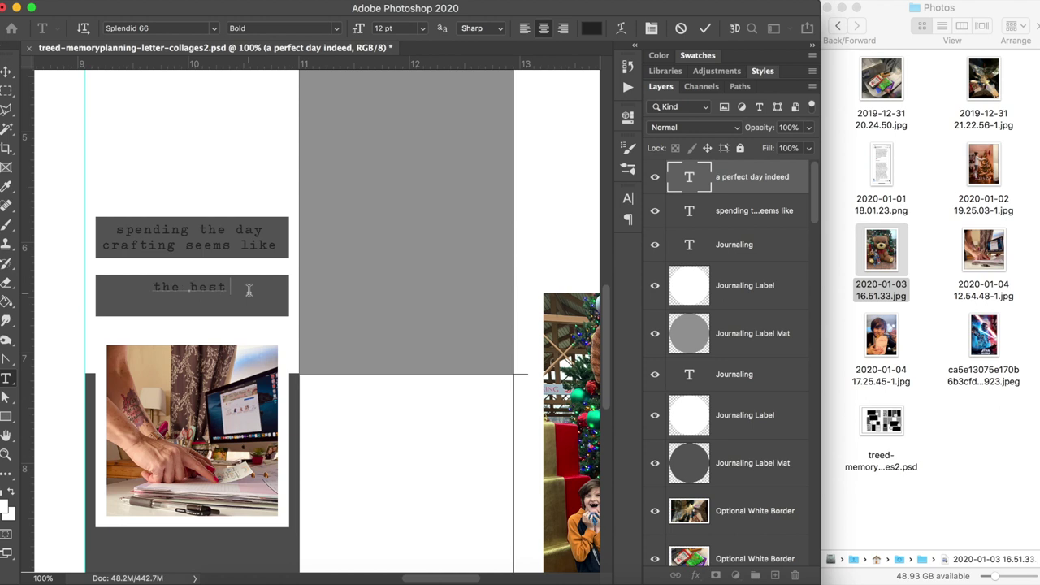
pyautogui.write(' way to spend a day!')
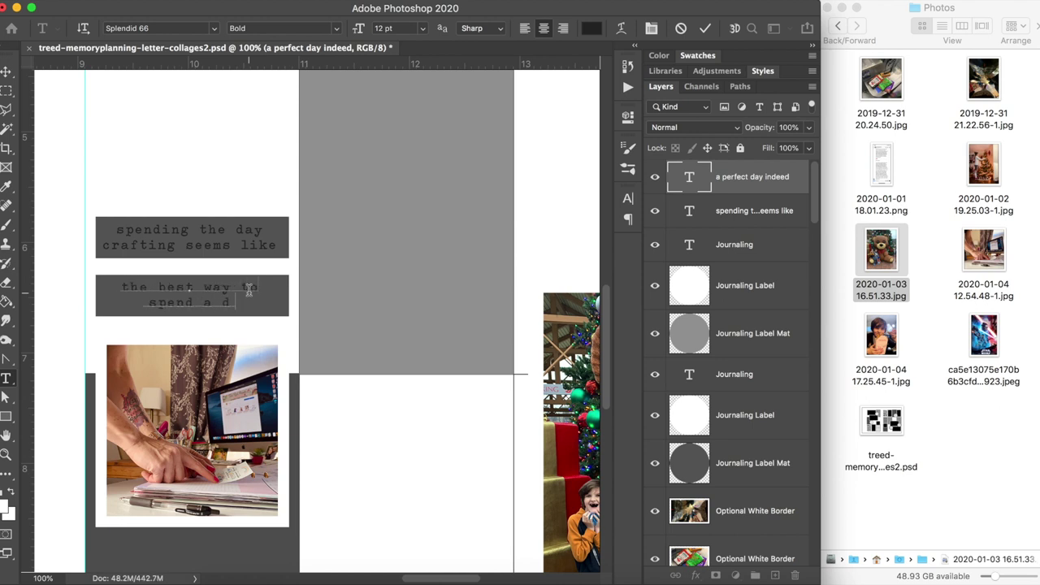
pyautogui.click(6, 71)
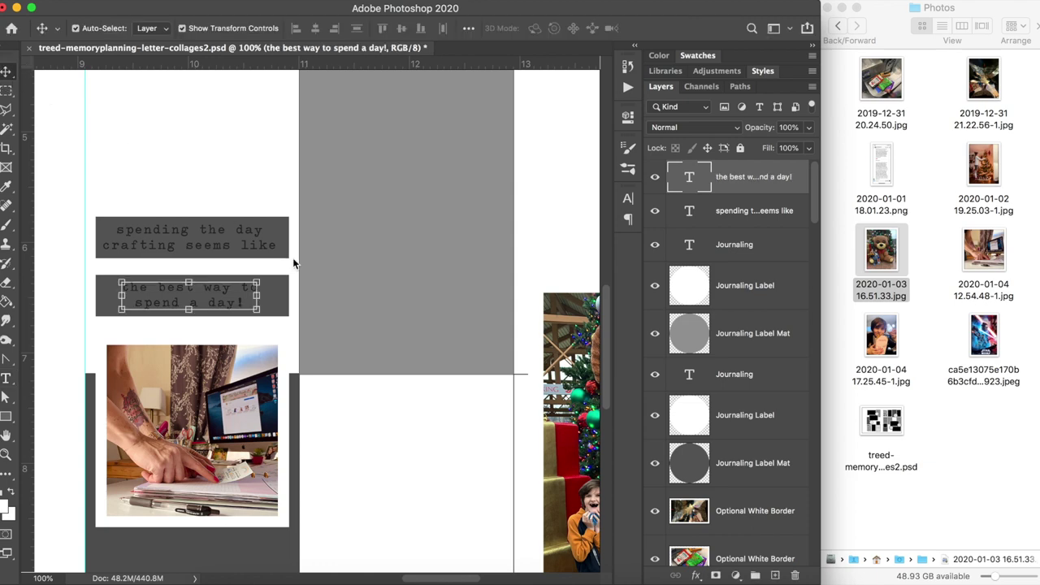
# Step: Deselect the text layer, widen the application window over the photo folder, and fit the whole spread in view
pyautogui.press('super+0')
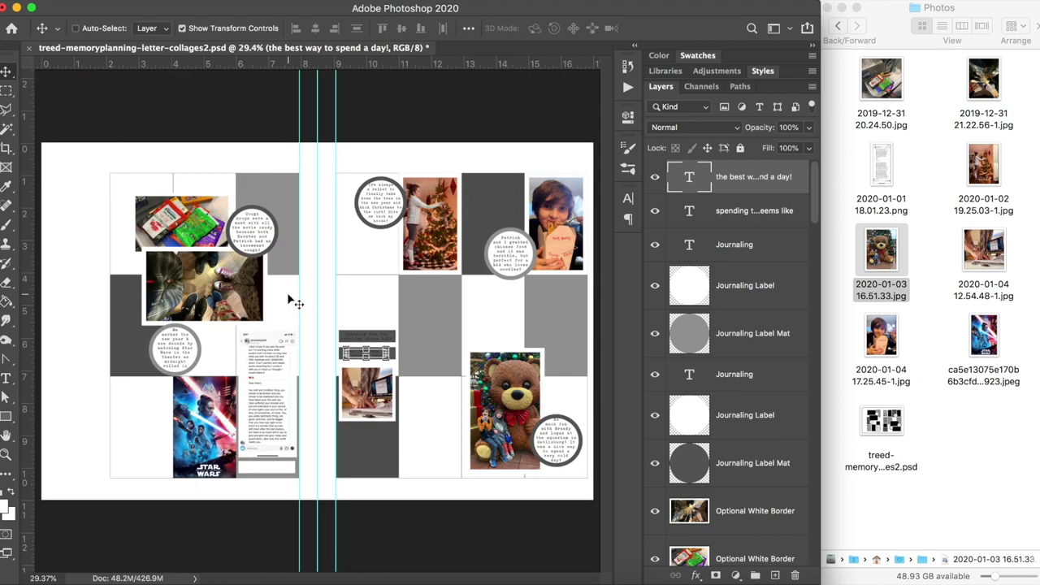
pyautogui.keyDown('super'); pyautogui.click(225, 152); pyautogui.keyUp('super')
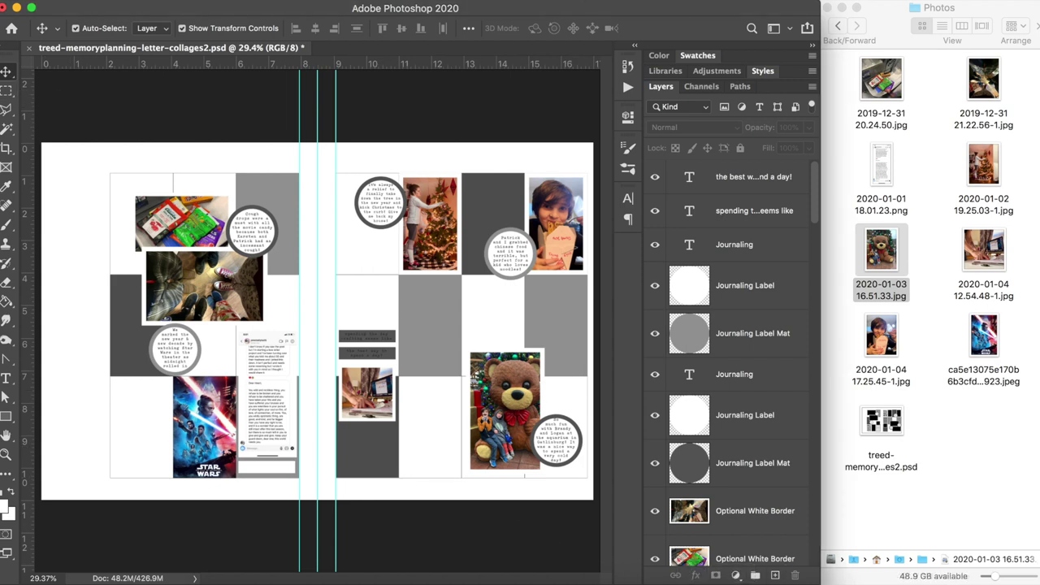
pyautogui.moveTo(816, 580); pyautogui.dragTo(1039, 582)
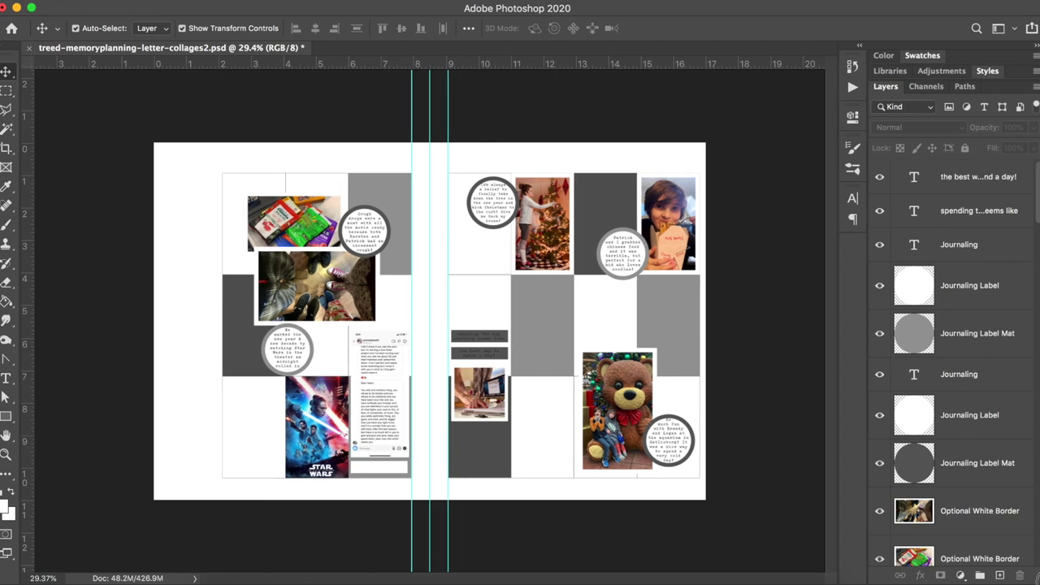
pyautogui.press('super+0')
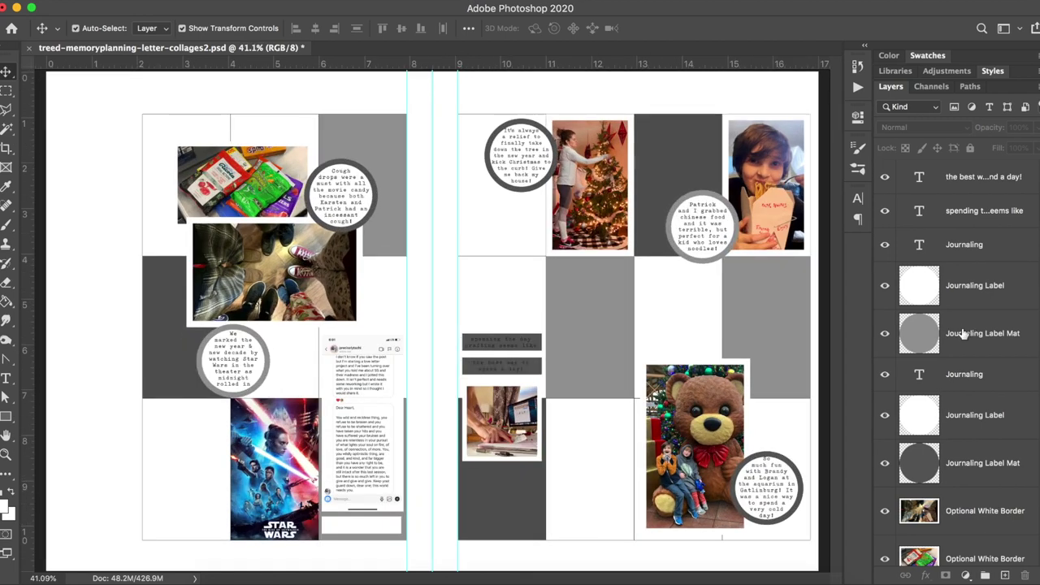
# Step: Merge the journaling text with its white label for both circles on the left page, keeping their mats separate
pyautogui.click(989, 253)
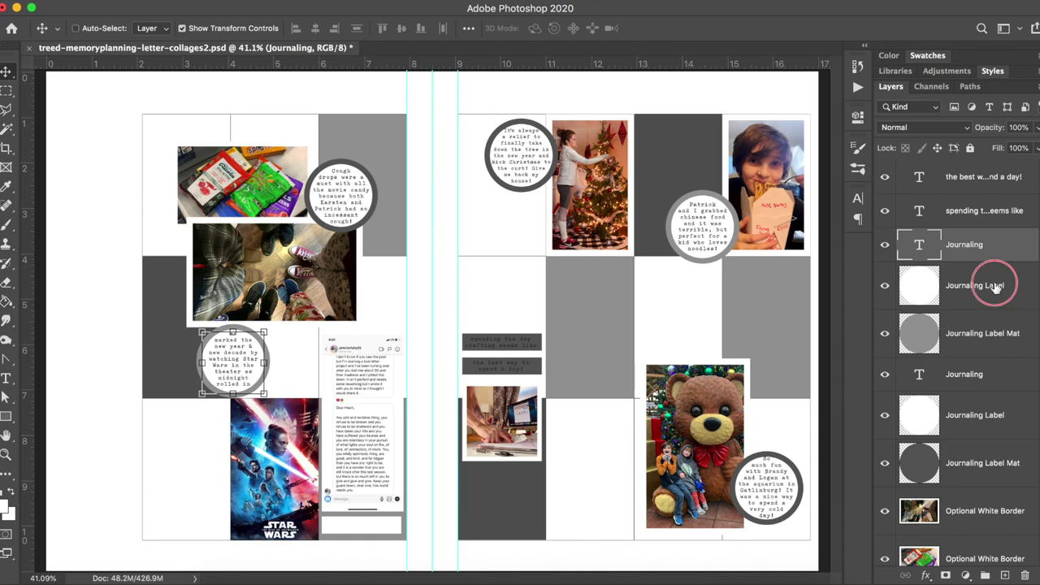
pyautogui.keyDown('shift'); pyautogui.click(995, 286); pyautogui.keyUp('shift')
pyautogui.press('super+e')
pyautogui.click(981, 345)
pyautogui.keyDown('shift'); pyautogui.click(972, 382); pyautogui.keyUp('shift')
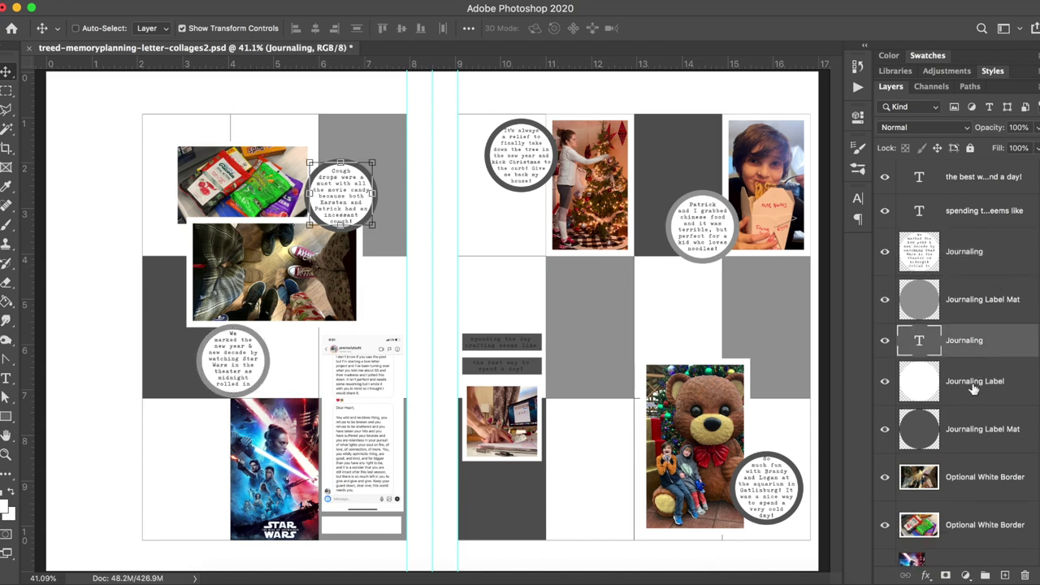
pyautogui.press('super+e')
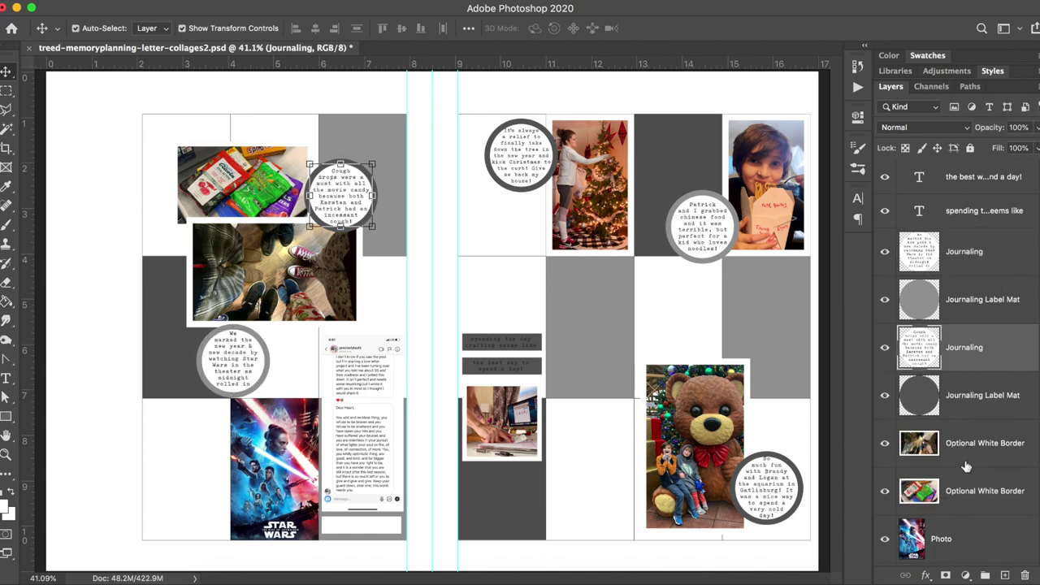
# Step: Merge the journaling text with its white label for the Christmas tree circle and for the noodle photo circle
pyautogui.click(533, 170)
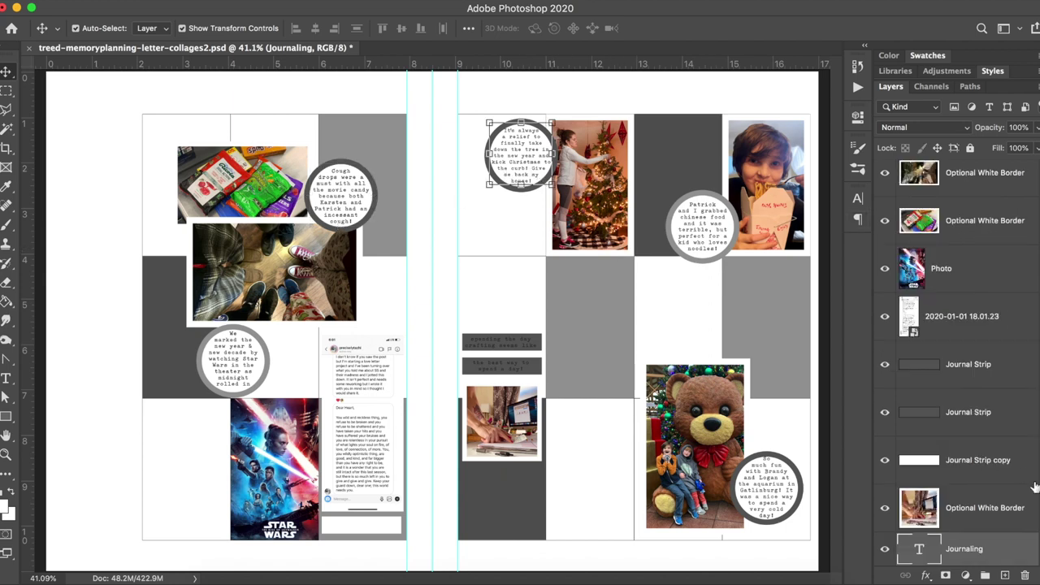
pyautogui.scroll(-3, 1034, 486)
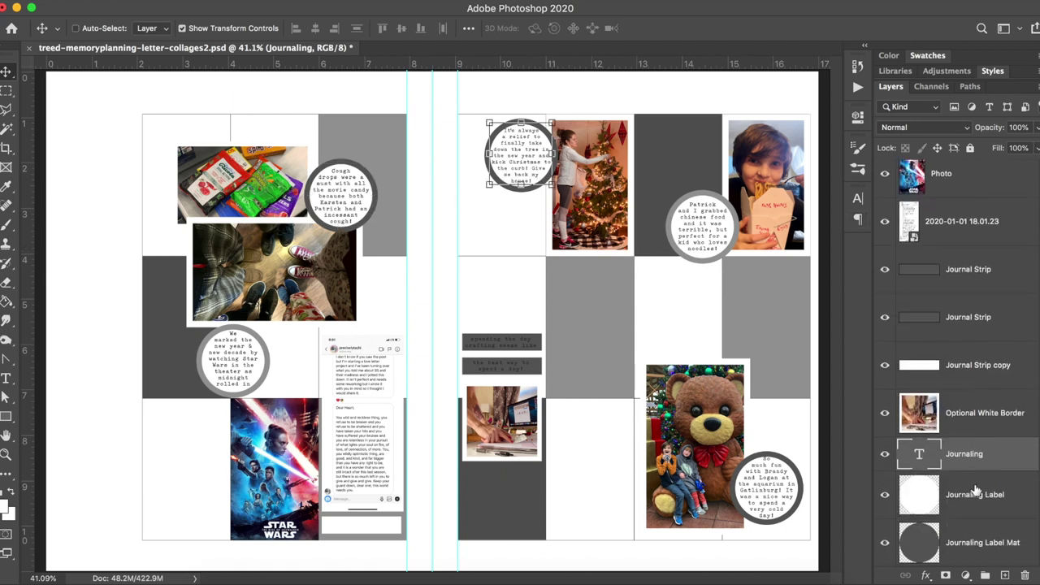
pyautogui.click(704, 218)
pyautogui.scroll(-2, 978, 438)
pyautogui.keyDown('shift'); pyautogui.click(973, 492); pyautogui.keyUp('shift')
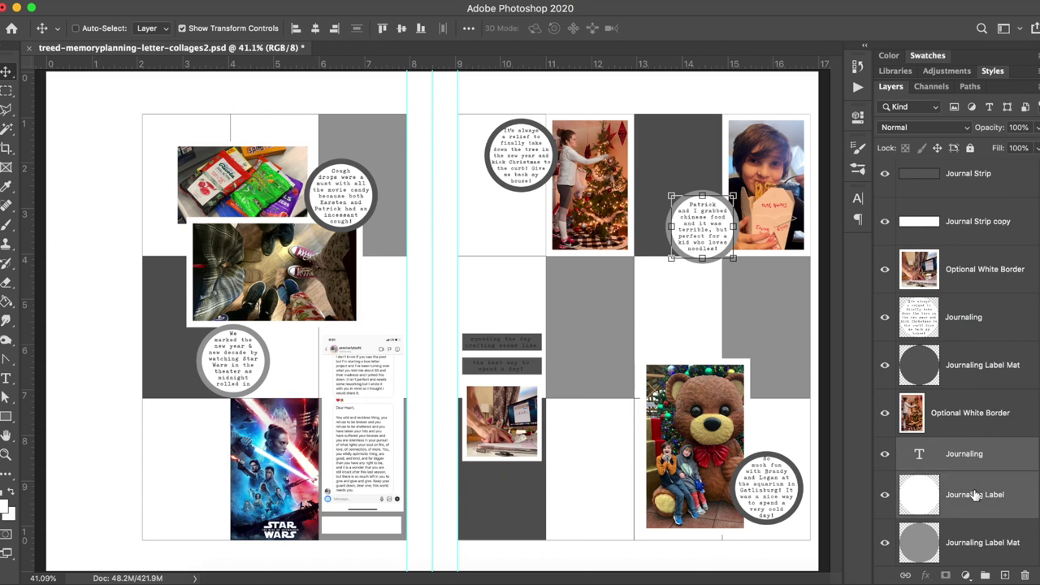
pyautogui.press('super+e')
# Step: Merge the teddy bear photo's journaling text with its white label
pyautogui.click(778, 484)
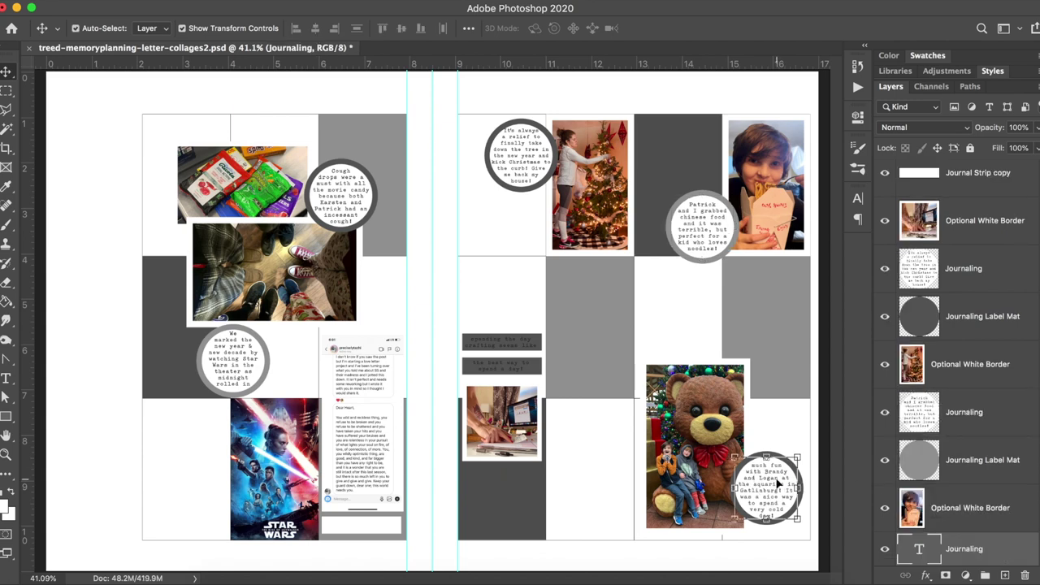
pyautogui.scroll(-2, 948, 476)
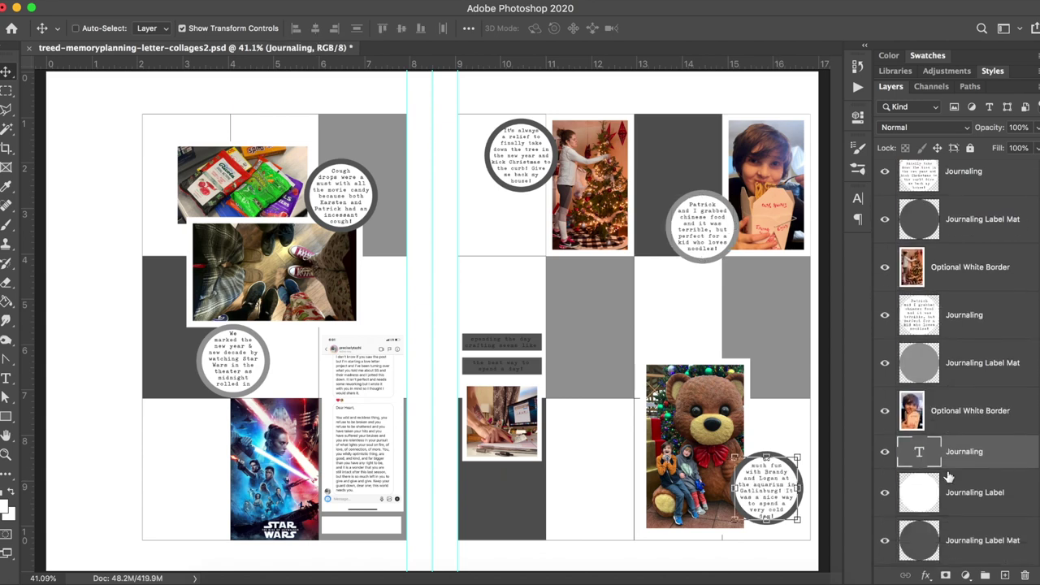
pyautogui.keyDown('shift'); pyautogui.click(951, 491); pyautogui.keyUp('shift')
pyautogui.press('super+e')
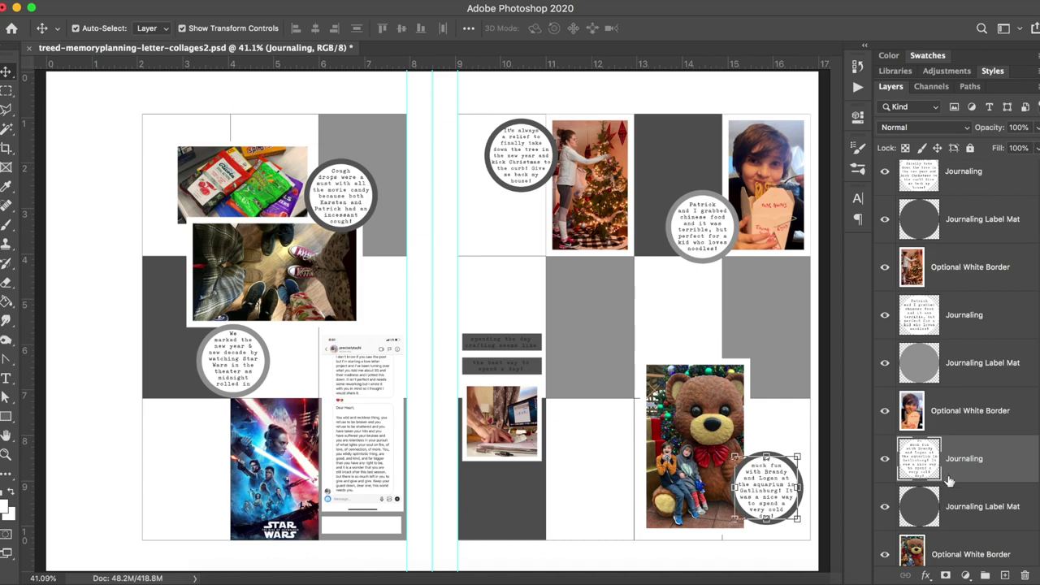
# Step: Hide the locked Grid layer beneath the numbered date layers, and select the message screenshot on the left page
pyautogui.scroll(-10, 958, 480)
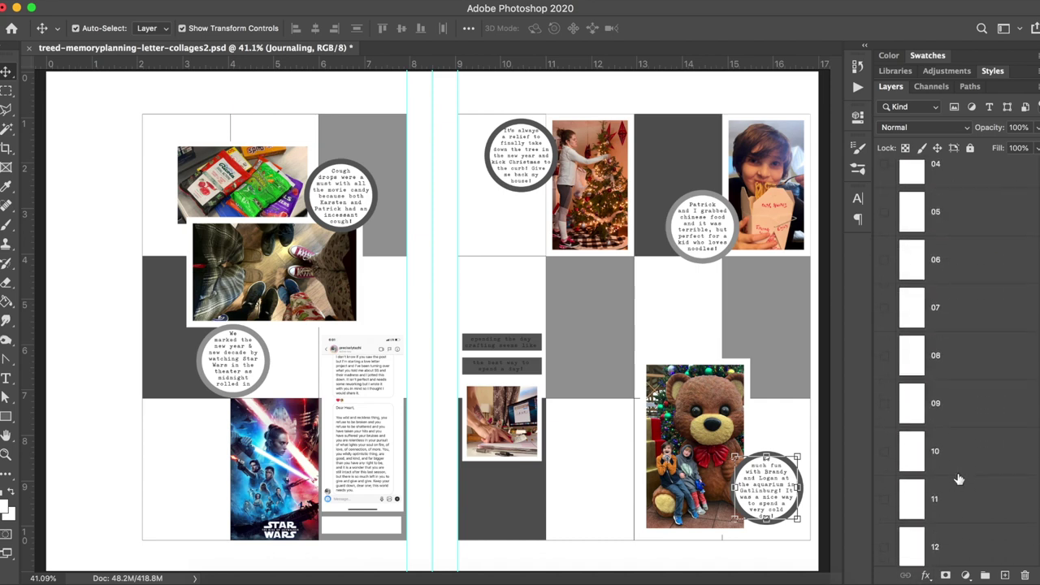
pyautogui.click(883, 542)
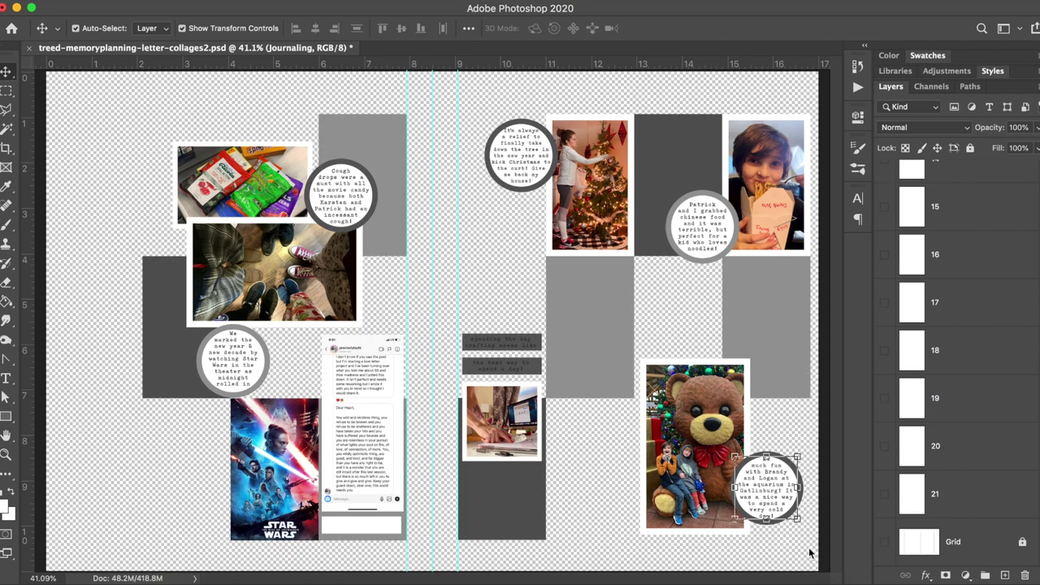
pyautogui.click(488, 519)
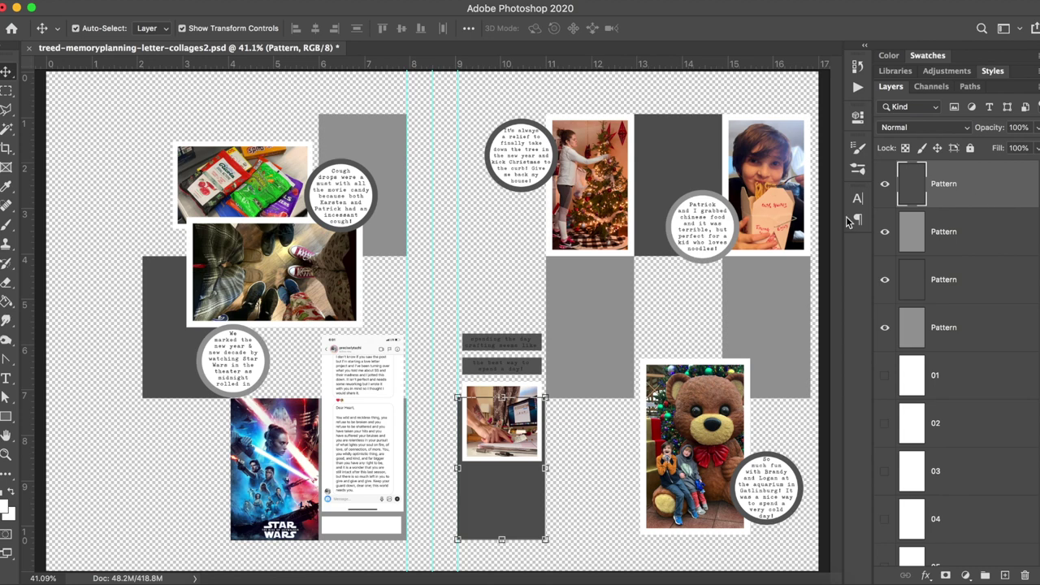
pyautogui.click(392, 443)
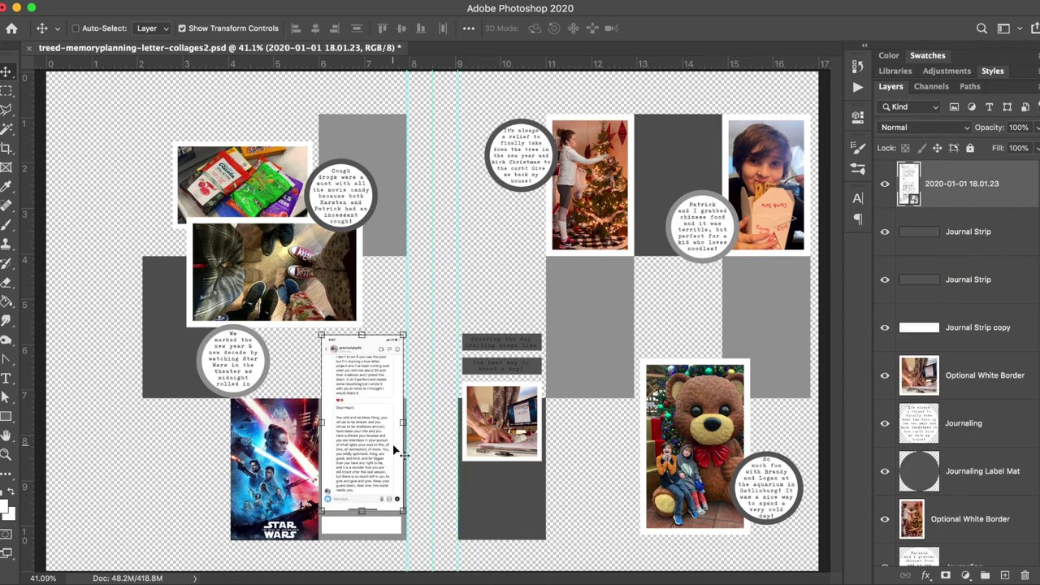
# Step: Create a new 8.5 x 11 inch document at 300 pixels/inch with transparent background contents, and fit it in view
pyautogui.press('super+n')
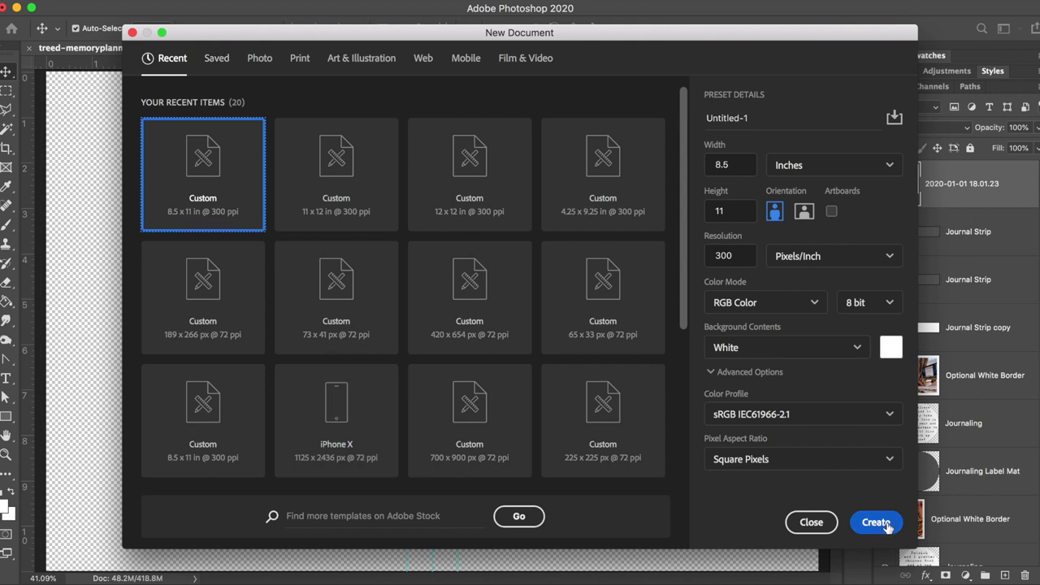
pyautogui.click(816, 348)
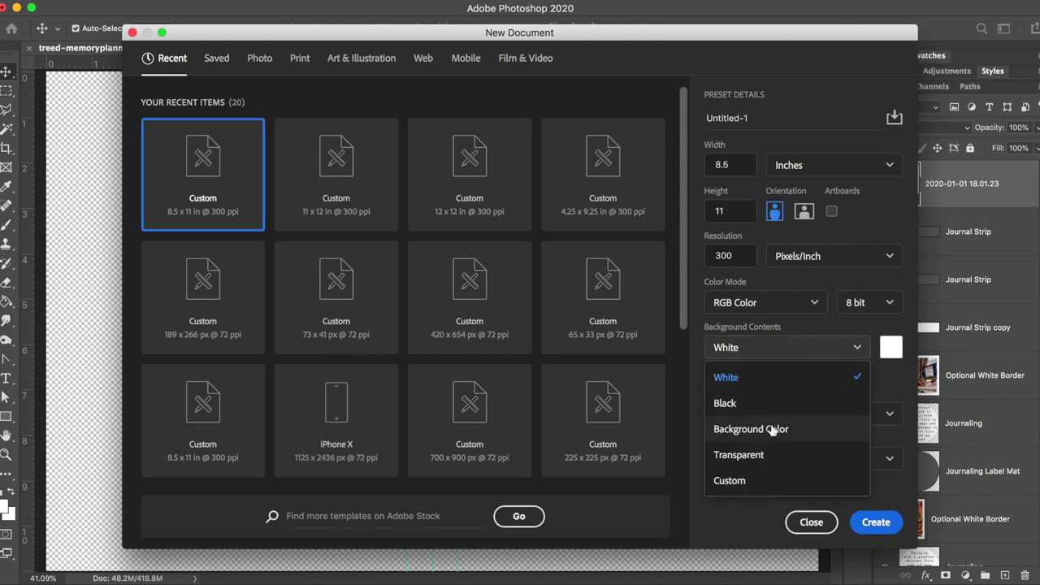
pyautogui.click(755, 455)
pyautogui.click(873, 528)
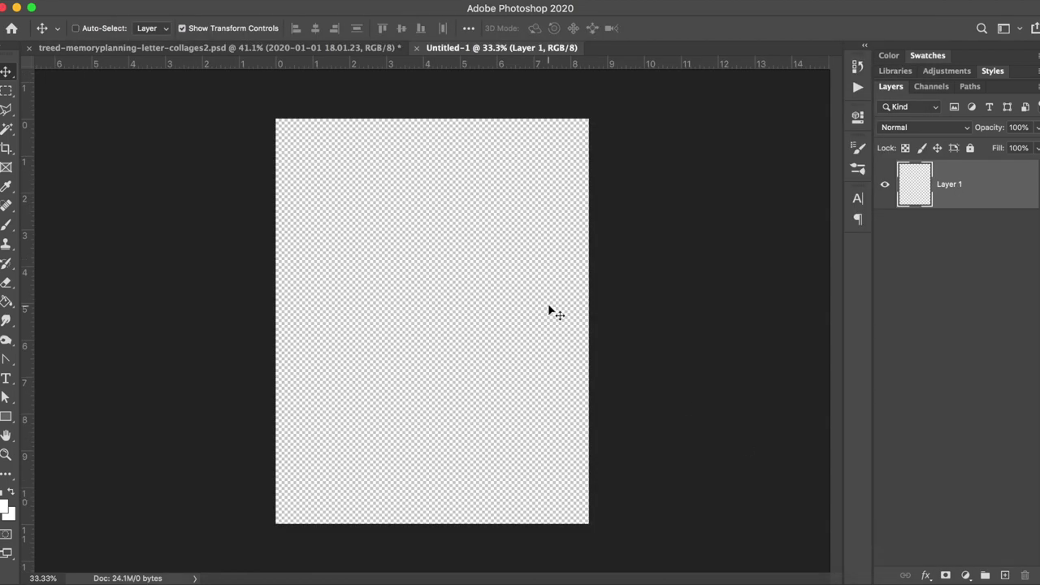
pyautogui.press('super+0')
# Step: Copy the bordered photos, Star Wars poster, message screenshot and circular journaling labels from the collage into the new letter-size document
pyautogui.click(149, 49)
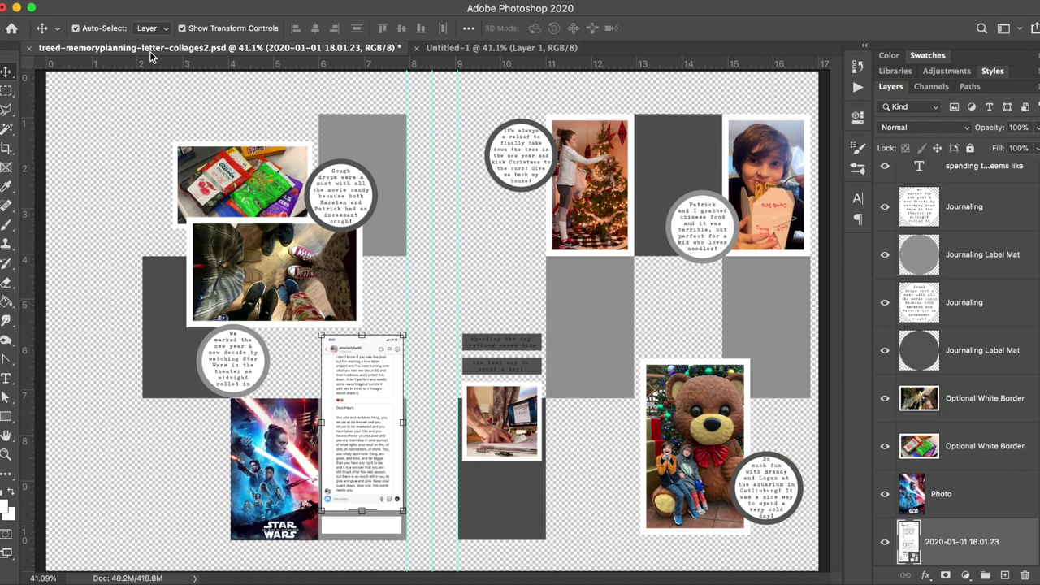
pyautogui.click(253, 164)
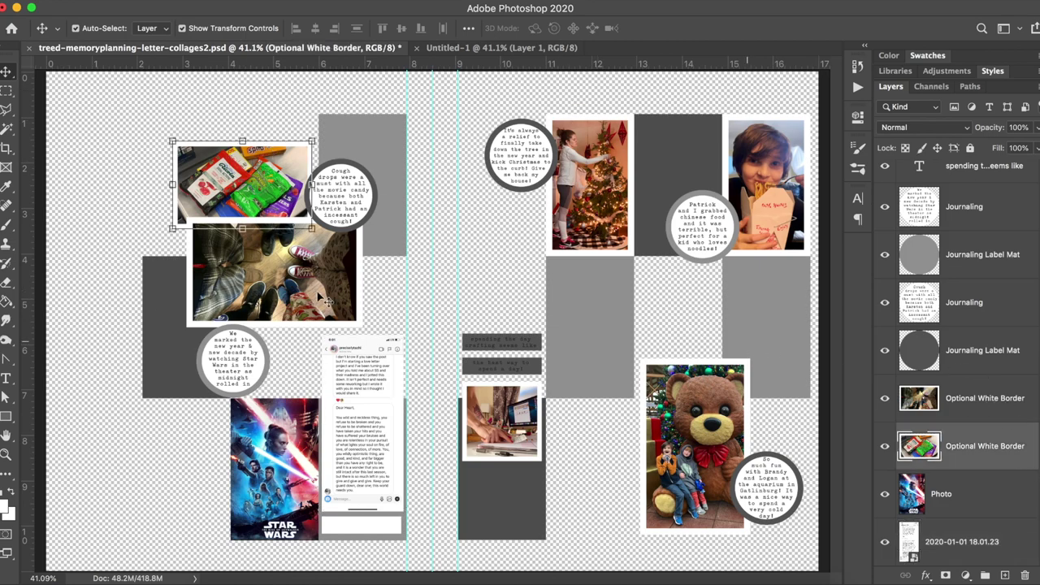
pyautogui.keyDown('shift'); pyautogui.click(234, 359); pyautogui.keyUp('shift')
pyautogui.keyDown('shift'); pyautogui.click(277, 296); pyautogui.keyUp('shift')
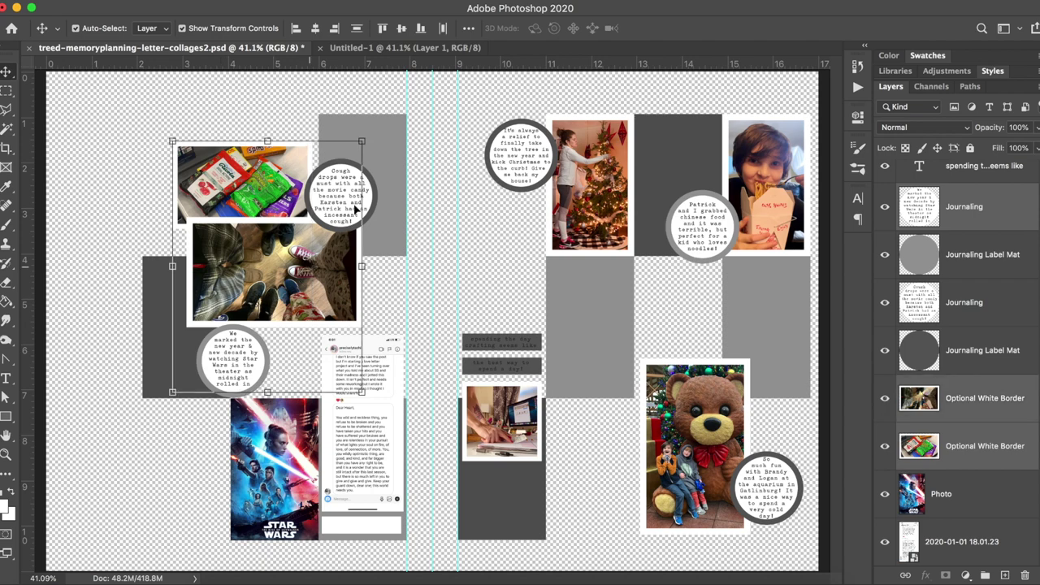
pyautogui.keyDown('shift'); pyautogui.click(342, 195); pyautogui.keyUp('shift')
pyautogui.keyDown('shift'); pyautogui.click(357, 431); pyautogui.keyUp('shift')
pyautogui.keyDown('shift'); pyautogui.click(303, 449); pyautogui.keyUp('shift')
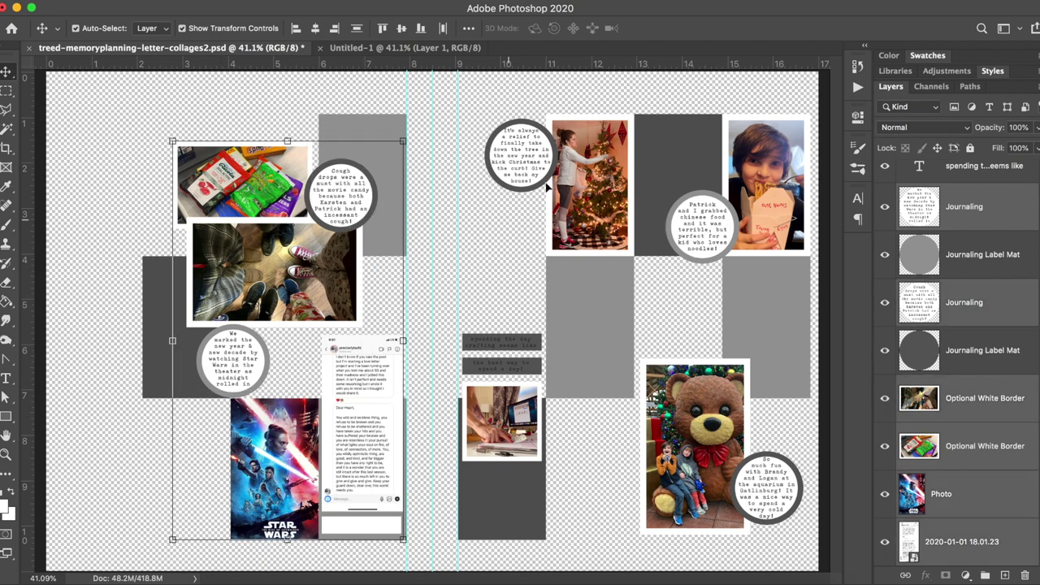
pyautogui.keyDown('shift'); pyautogui.click(540, 162); pyautogui.keyUp('shift')
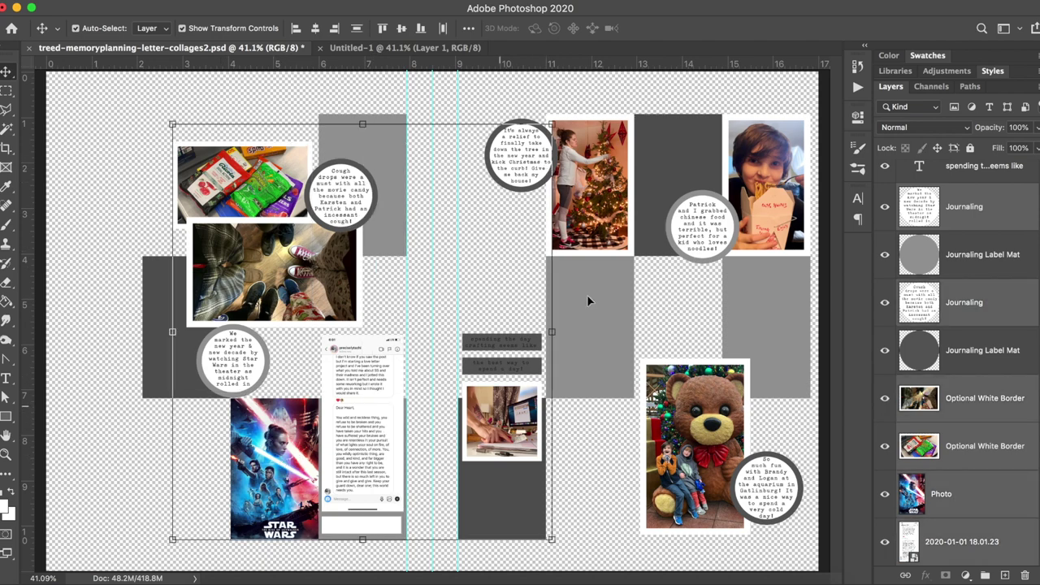
pyautogui.keyDown('shift'); pyautogui.click(703, 242); pyautogui.keyUp('shift')
pyautogui.keyDown('shift'); pyautogui.click(618, 237); pyautogui.keyUp('shift')
pyautogui.keyDown('shift'); pyautogui.click(792, 502); pyautogui.keyUp('shift')
pyautogui.keyDown('shift'); pyautogui.click(790, 212); pyautogui.keyUp('shift')
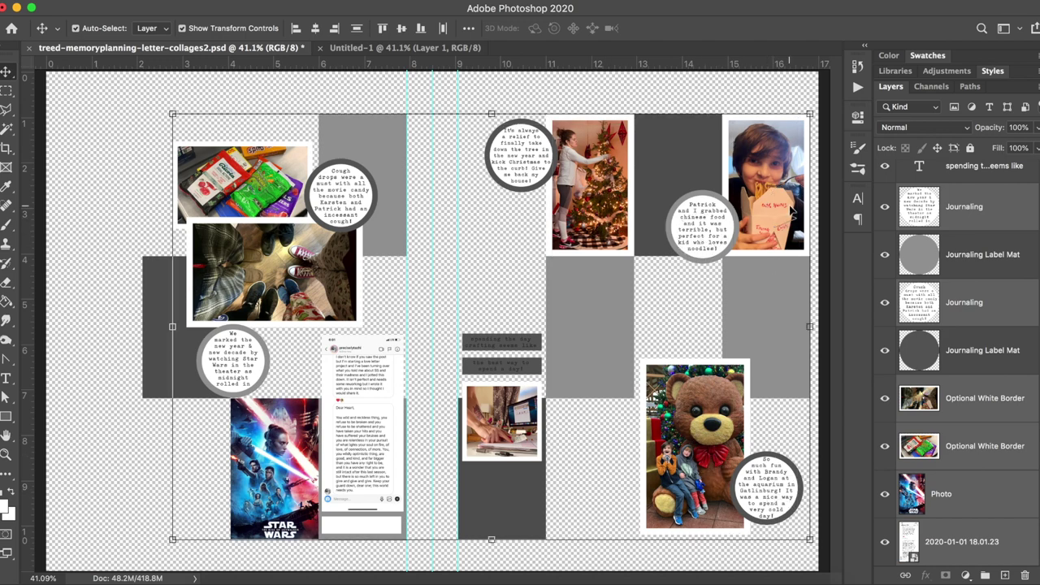
pyautogui.moveTo(286, 50); pyautogui.dragTo(279, 155)
pyautogui.moveTo(328, 304); pyautogui.dragTo(382, 114)
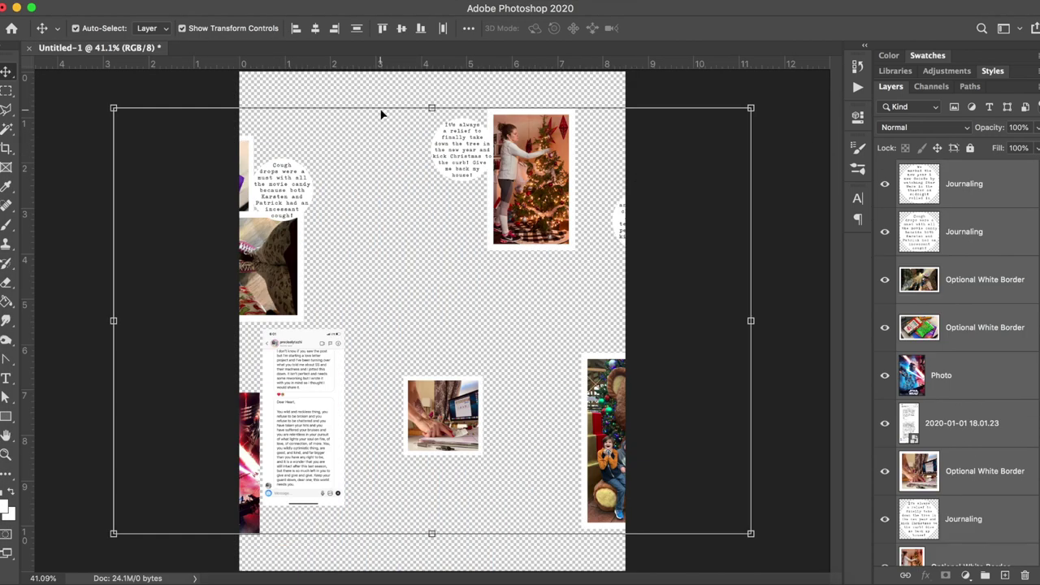
# Step: Align all copied pieces to each other by their horizontal and vertical centers, and deselect them
pyautogui.click(319, 30)
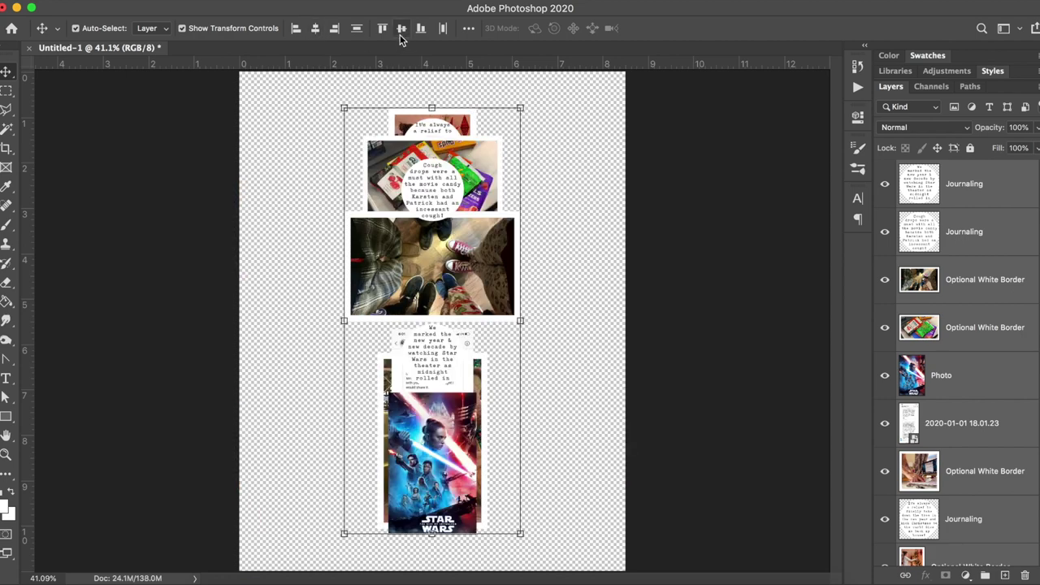
pyautogui.click(401, 30)
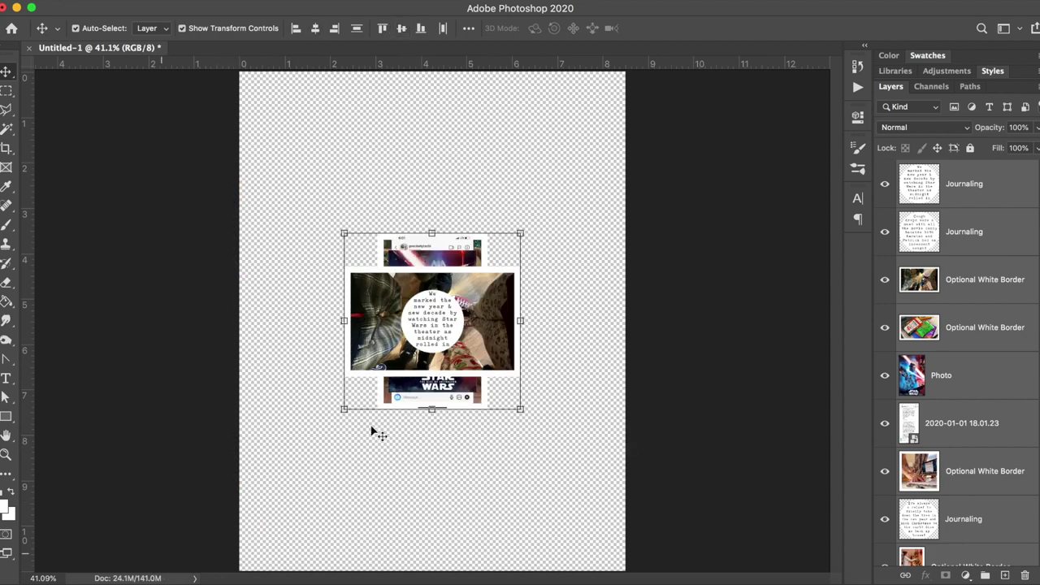
pyautogui.click(476, 441)
# Step: Show the grid and place the Star Wars and cough drops journaling labels side by side near the page's lower edge
pyautogui.moveTo(371, 428); pyautogui.dragTo(362, 465)
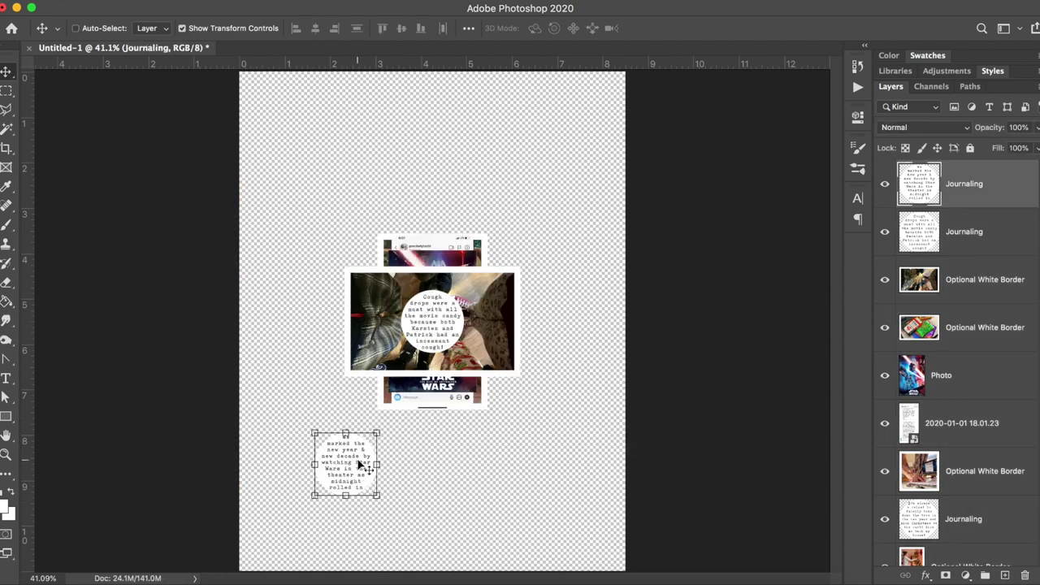
pyautogui.scroll(-1, 359, 464)
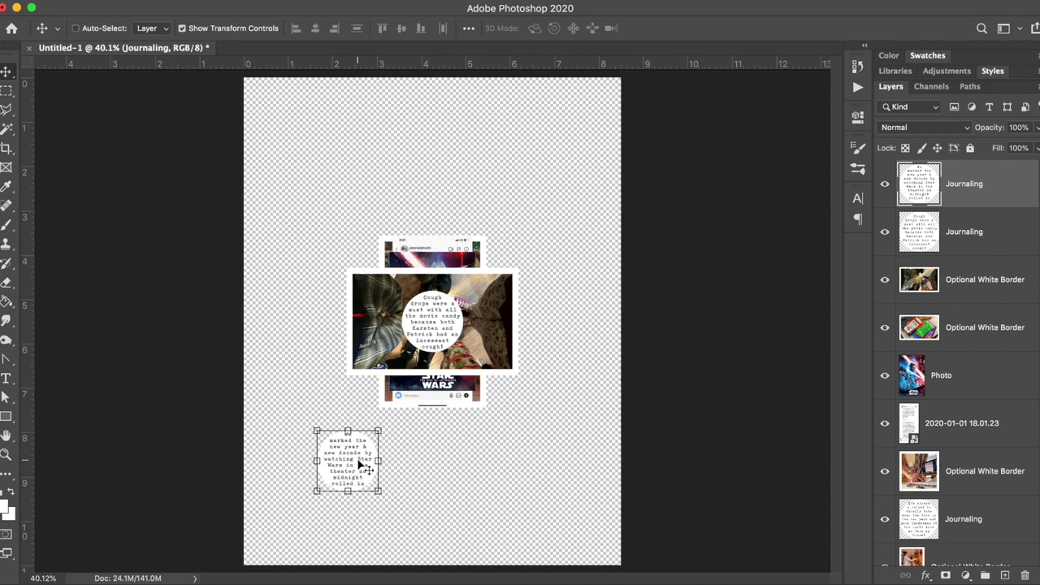
pyautogui.press('super+apostrophe')
pyautogui.moveTo(341, 467); pyautogui.dragTo(289, 492)
pyautogui.click(378, 487)
pyautogui.moveTo(377, 488)
pyautogui.mouseDown()
pyautogui.moveTo(360, 481)
pyautogui.moveTo(373, 484)
pyautogui.mouseUp()
pyautogui.moveTo(416, 351); pyautogui.dragTo(488, 362)
# Step: Hide all the photo layers and the message screenshot so only the journaling labels are shown
pyautogui.moveTo(884, 281); pyautogui.dragTo(883, 380)
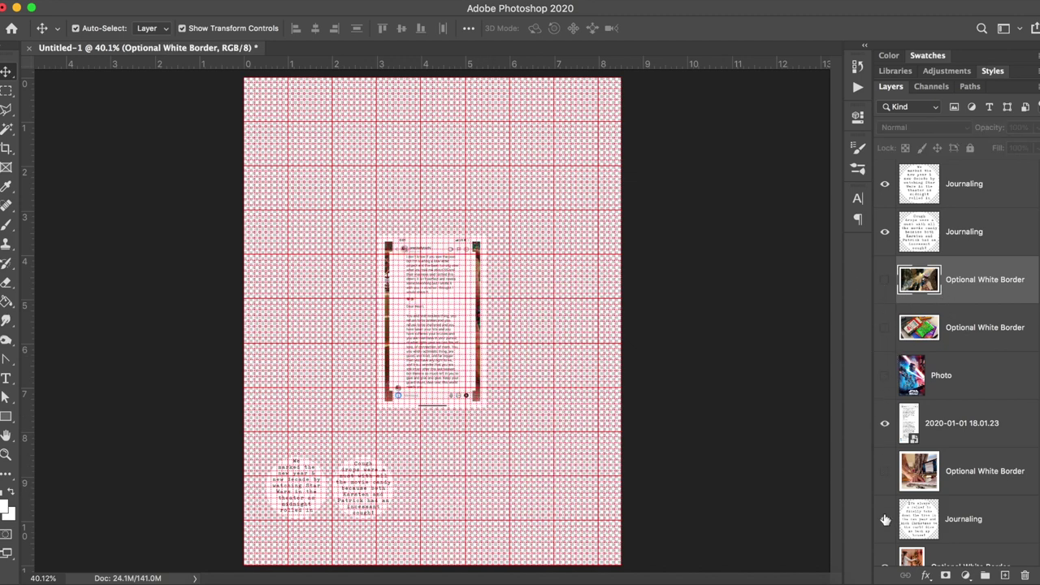
pyautogui.scroll(-3, 885, 520)
pyautogui.scroll(-3, 881, 557)
pyautogui.click(884, 462)
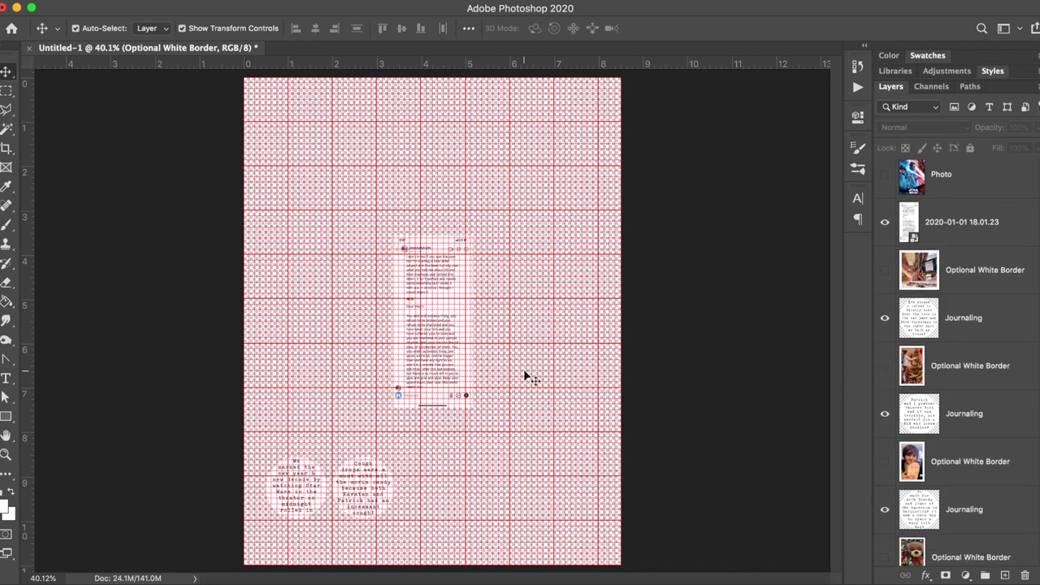
pyautogui.scroll(4, 945, 490)
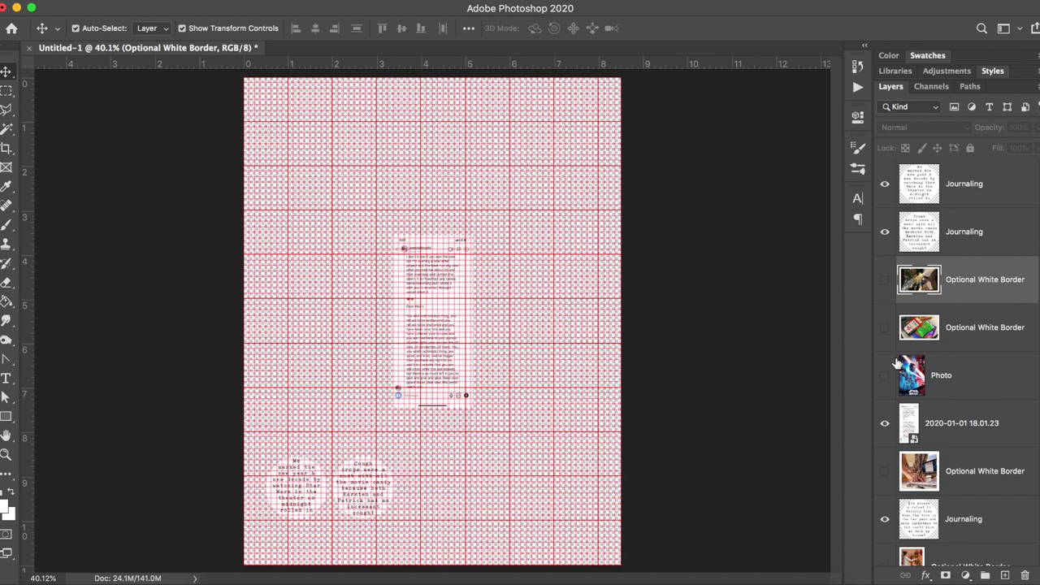
pyautogui.click(885, 423)
# Step: Place the Christmas tree, Chinese food and aquarium journaling labels beside the other two to complete the bottom row
pyautogui.moveTo(454, 453); pyautogui.dragTo(449, 493)
pyautogui.moveTo(489, 436); pyautogui.dragTo(497, 481)
pyautogui.click(432, 352)
pyautogui.moveTo(579, 464); pyautogui.dragTo(559, 517)
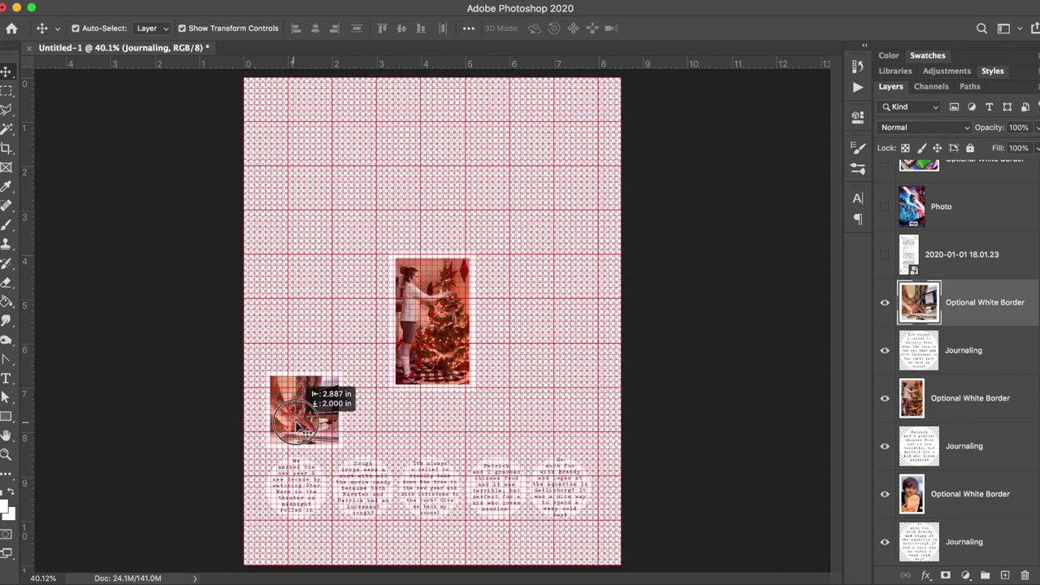
# Step: Show the hands, Christmas tree and noodle photos and place them side by side above the journaling row
pyautogui.moveTo(302, 422); pyautogui.dragTo(304, 411)
pyautogui.moveTo(431, 325); pyautogui.dragTo(397, 379)
pyautogui.moveTo(493, 357); pyautogui.dragTo(511, 317)
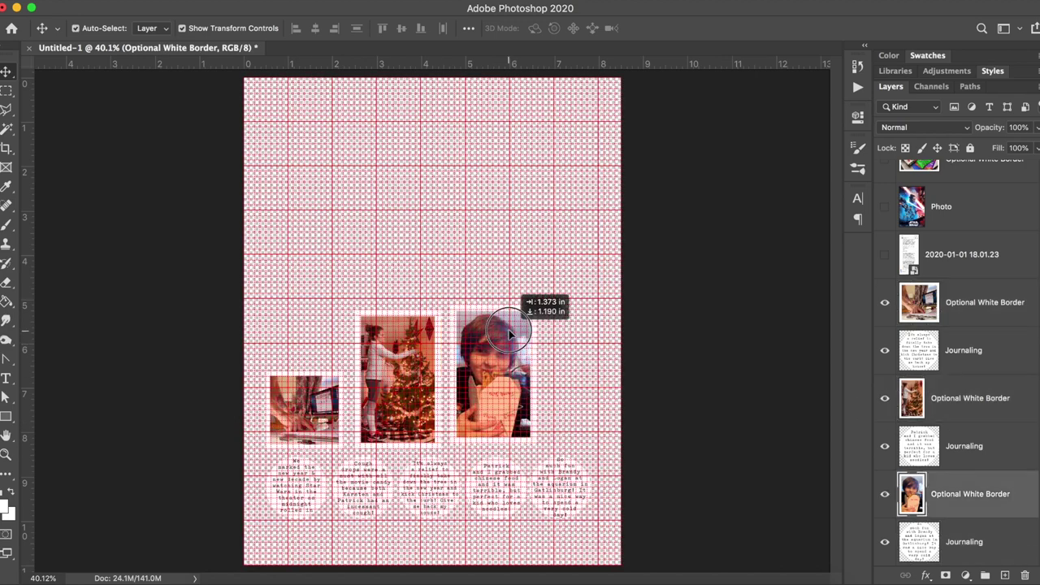
# Step: Show the poster, message screenshot, candy photo and shoes photo, and arrange the visible photos without overlap above the journaling labels
pyautogui.click(884, 206)
pyautogui.click(885, 254)
pyautogui.moveTo(423, 244); pyautogui.dragTo(421, 192)
pyautogui.moveTo(520, 260); pyautogui.dragTo(580, 258)
pyautogui.moveTo(499, 330); pyautogui.dragTo(527, 174)
pyautogui.moveTo(406, 248); pyautogui.dragTo(313, 310)
pyautogui.moveTo(325, 231); pyautogui.dragTo(516, 306)
pyautogui.moveTo(529, 275); pyautogui.dragTo(434, 274)
pyautogui.moveTo(518, 309); pyautogui.dragTo(560, 235)
pyautogui.moveTo(305, 284); pyautogui.dragTo(307, 199)
pyautogui.moveTo(319, 373); pyautogui.dragTo(543, 398)
pyautogui.moveTo(493, 380); pyautogui.dragTo(307, 363)
pyautogui.moveTo(278, 235); pyautogui.dragTo(280, 260)
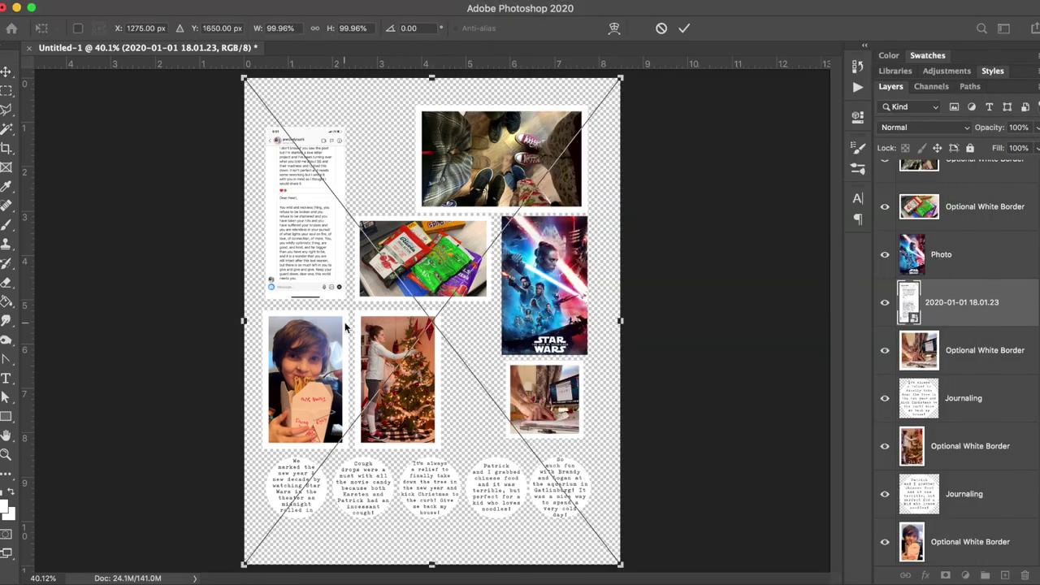
# Step: Place the silhouetteguides-01 file over the whole page and bring it to the front of the layer stack
pyautogui.press('Return')
pyautogui.press('super+equal')
pyautogui.press('super+equal')
pyautogui.press('super+shift+bracketright')
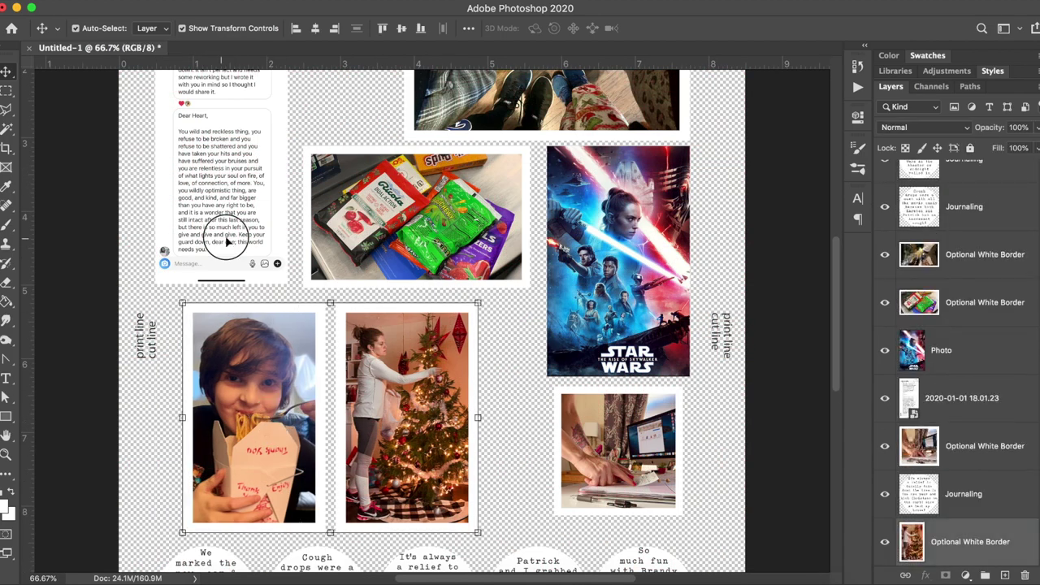
# Step: Shift the photos, poster and message screenshot horizontally to fit between the side cut lines of the guides
pyautogui.scroll(5, 618, 260)
pyautogui.moveTo(580, 274); pyautogui.dragTo(595, 274)
pyautogui.click(303, 286)
pyautogui.press('super+minus')
pyautogui.scroll(5, 958, 325)
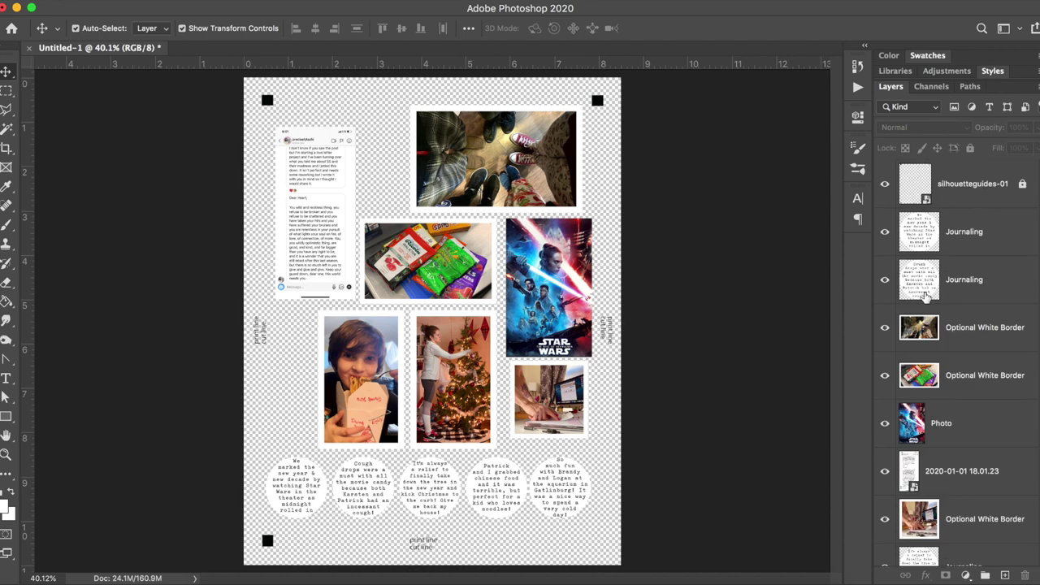
# Step: Show the teddy bear photo and position it beside the noodle photo, above the journaling labels
pyautogui.press('shift+super+e')
pyautogui.press('super+z')
pyautogui.press('super+z')
pyautogui.press('super+z')
pyautogui.press('super+z')
pyautogui.press('super+z')
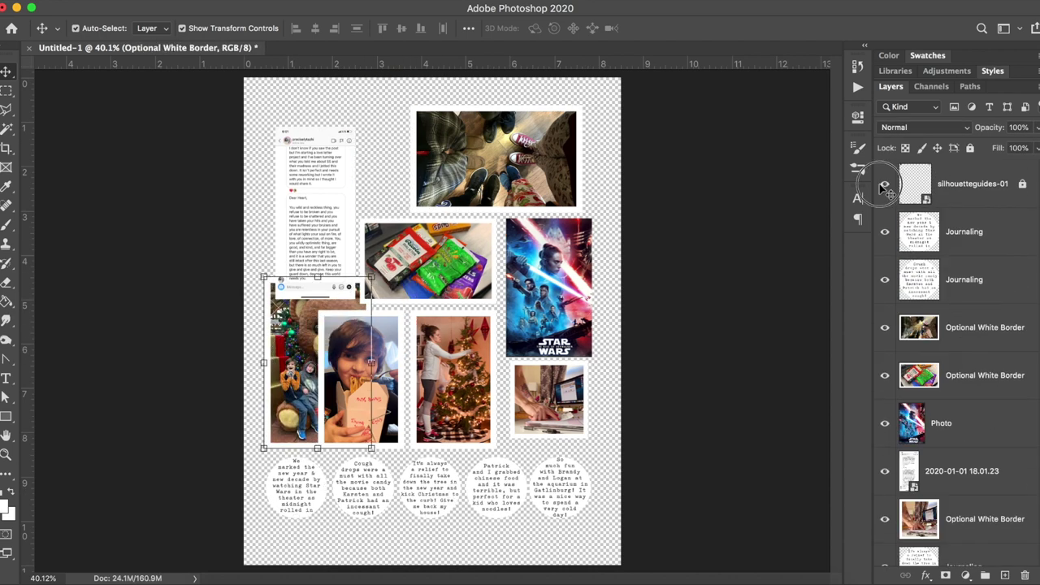
# Step: Hide the five journaling labels and rotate the teddy bear photo 90 degrees
pyautogui.press('super+z')
pyautogui.press('super+z')
pyautogui.press('super+z')
pyautogui.press('super+z')
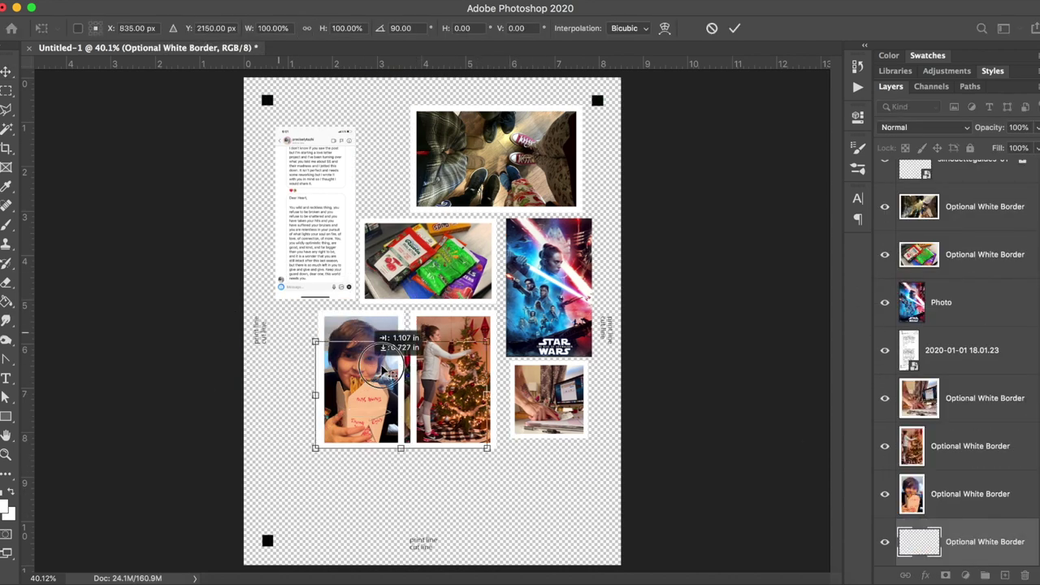
# Step: Place the rotated teddy bear photo below the hands photo, and move the message screenshot, candy photo and poster slightly up
pyautogui.press('super+z')
pyautogui.press('super+z')
pyautogui.press('super+z')
pyautogui.press('super+z')
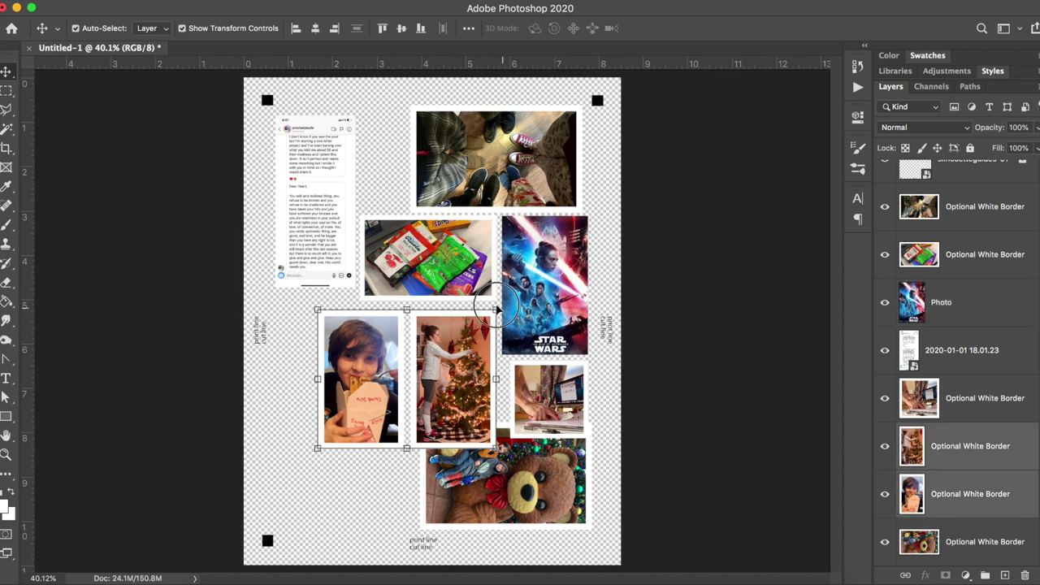
# Step: Turn the Christmas tree and noodle photos sideways, stack them, and fit the hands and teddy bear photos beside them
pyautogui.moveTo(317, 353); pyautogui.dragTo(348, 364)
pyautogui.press('super+z')
pyautogui.press('super+z')
pyautogui.press('super+z')
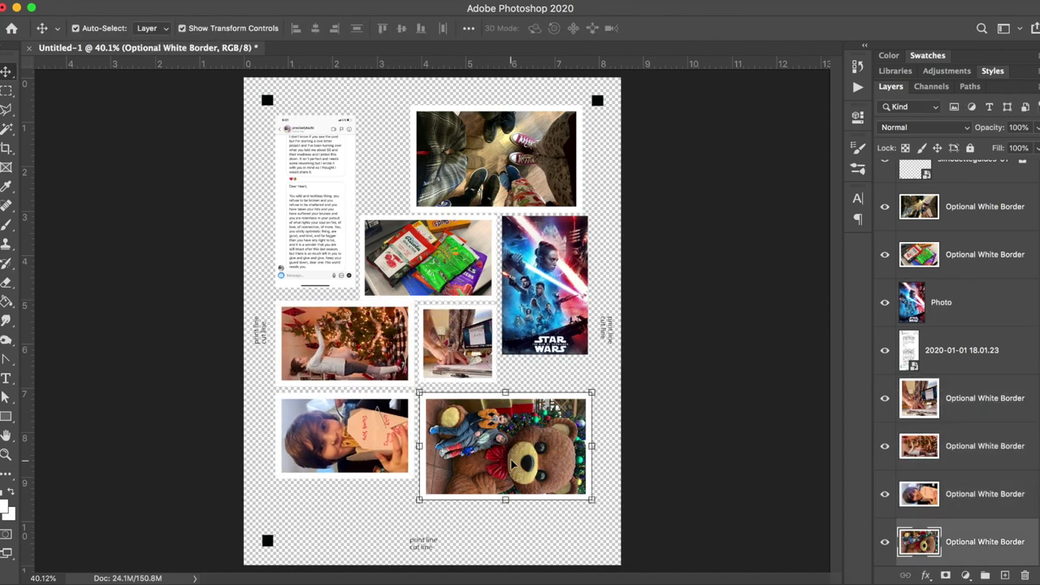
# Step: Lower the Star Wars poster and move the whole photo arrangement down toward the vertical middle of the page
pyautogui.moveTo(558, 348); pyautogui.dragTo(559, 375)
pyautogui.moveTo(550, 524); pyautogui.dragTo(344, 209)
pyautogui.click(711, 320)
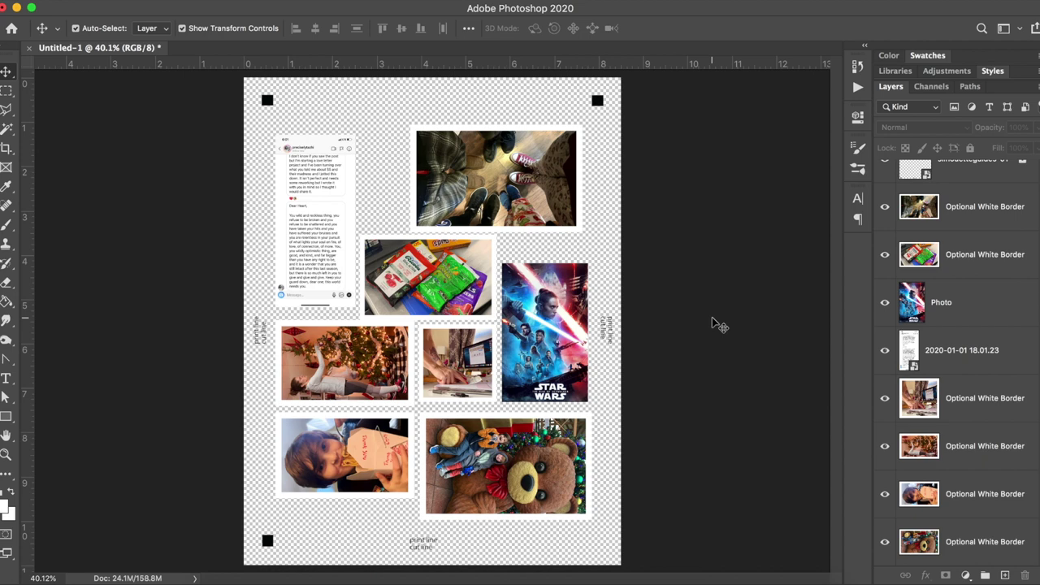
# Step: Hide the locked silhouetteguides-01 layer and select the shoes photo's layer
pyautogui.scroll(3, 964, 165)
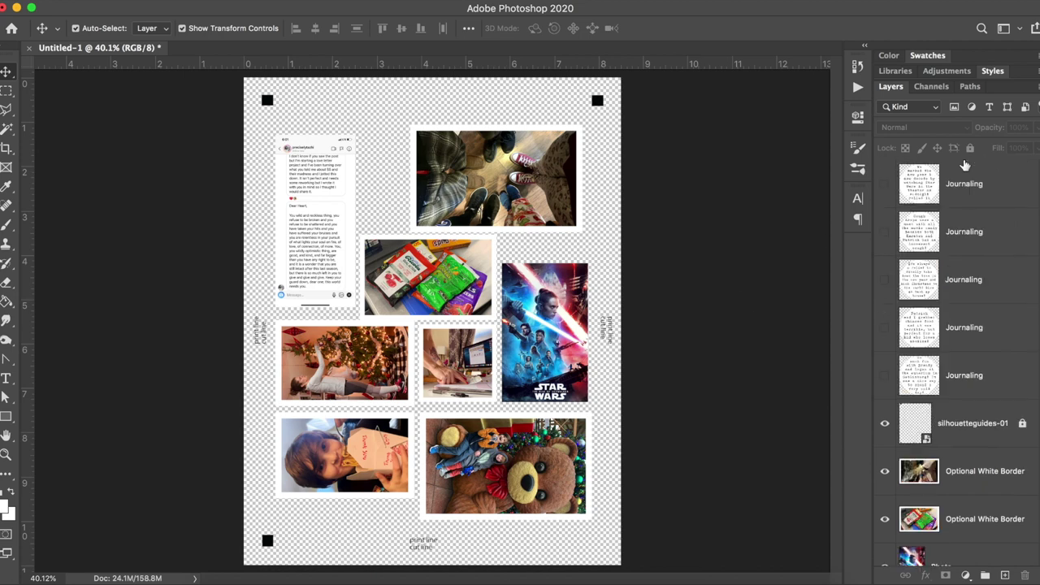
pyautogui.click(884, 424)
pyautogui.click(952, 471)
# Step: Try merging the visible photos, duplicating the merged layer and giving the copy a black Color Overlay at 100% opacity
pyautogui.press('super+shift+e')
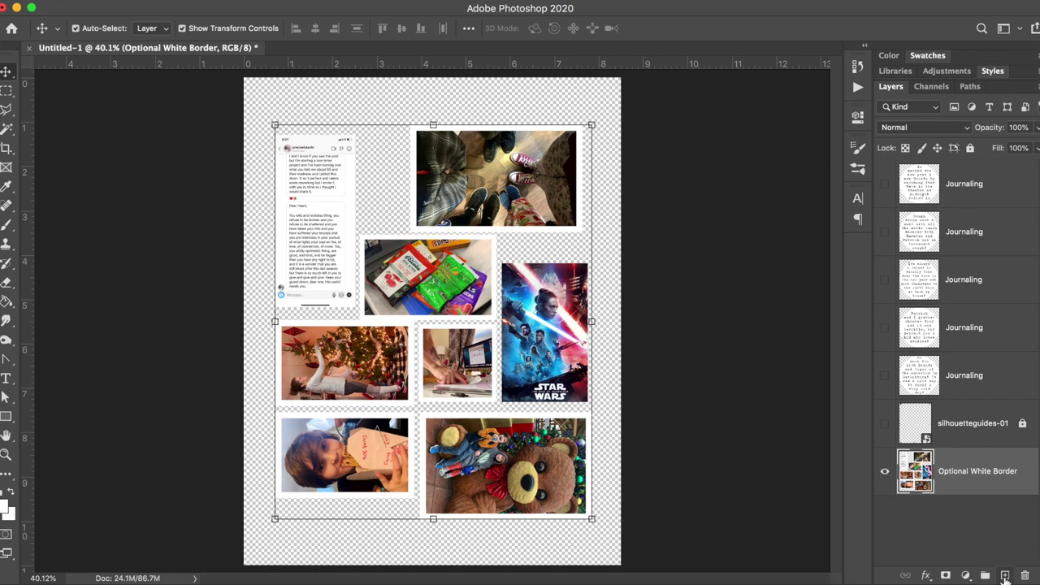
pyautogui.moveTo(1005, 578); pyautogui.dragTo(1004, 579)
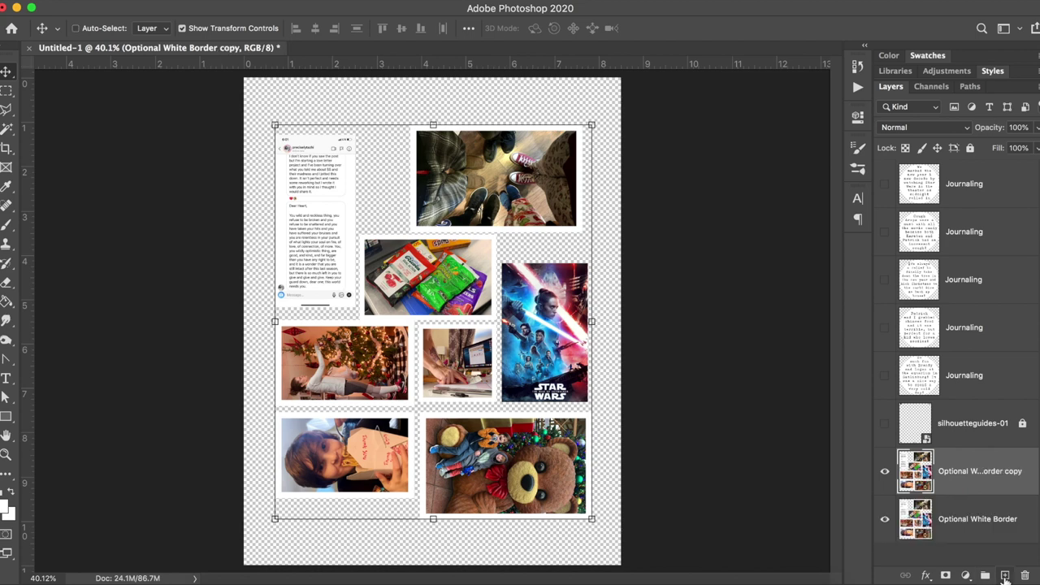
pyautogui.doubleClick(1011, 460)
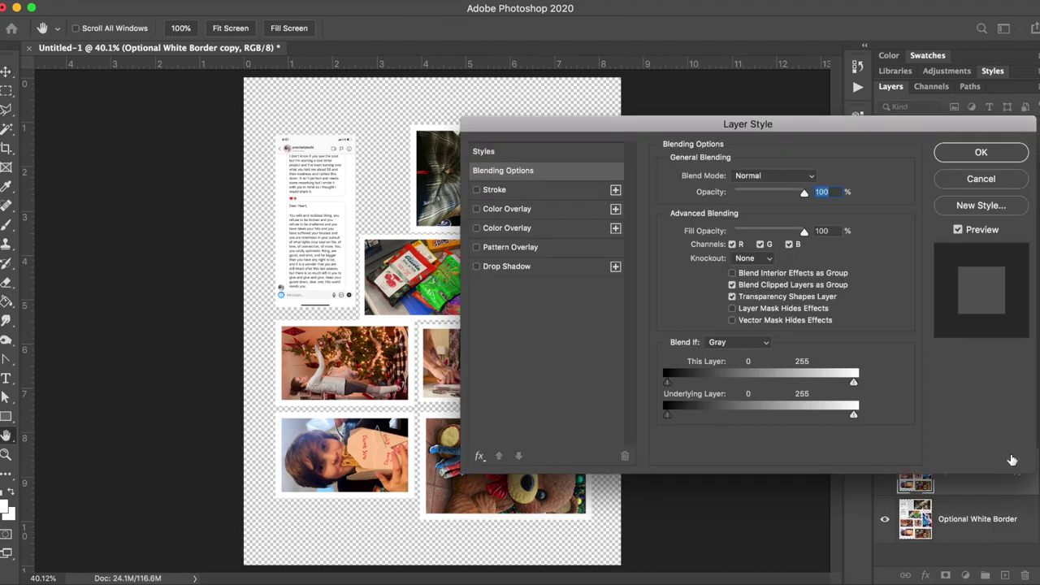
pyautogui.click(549, 213)
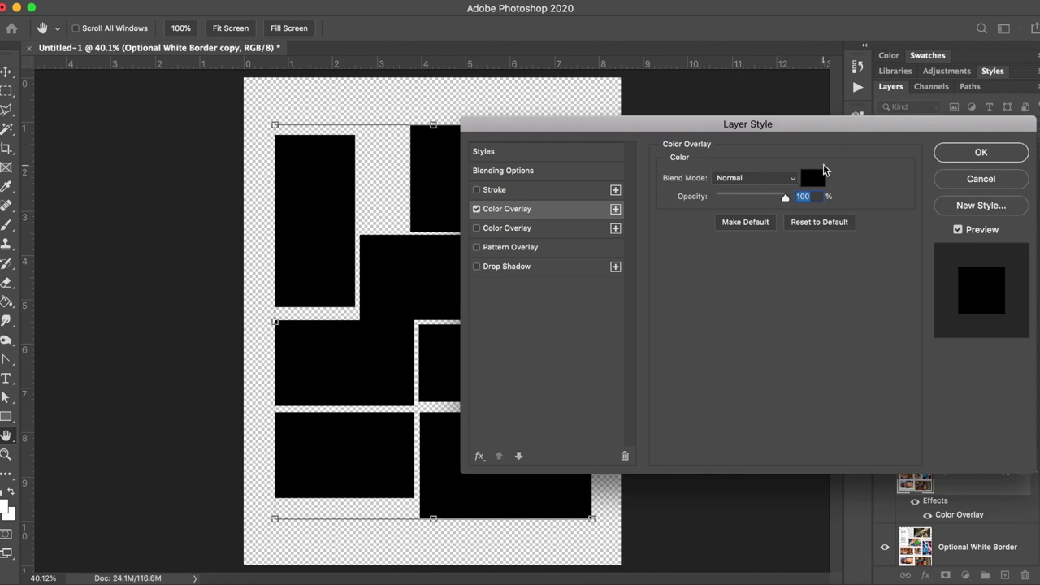
pyautogui.press('Return')
# Step: Undo the black overlay, the layer duplicate and the merge of the photos
pyautogui.press('super+z')
pyautogui.press('super+z')
pyautogui.press('super+z')
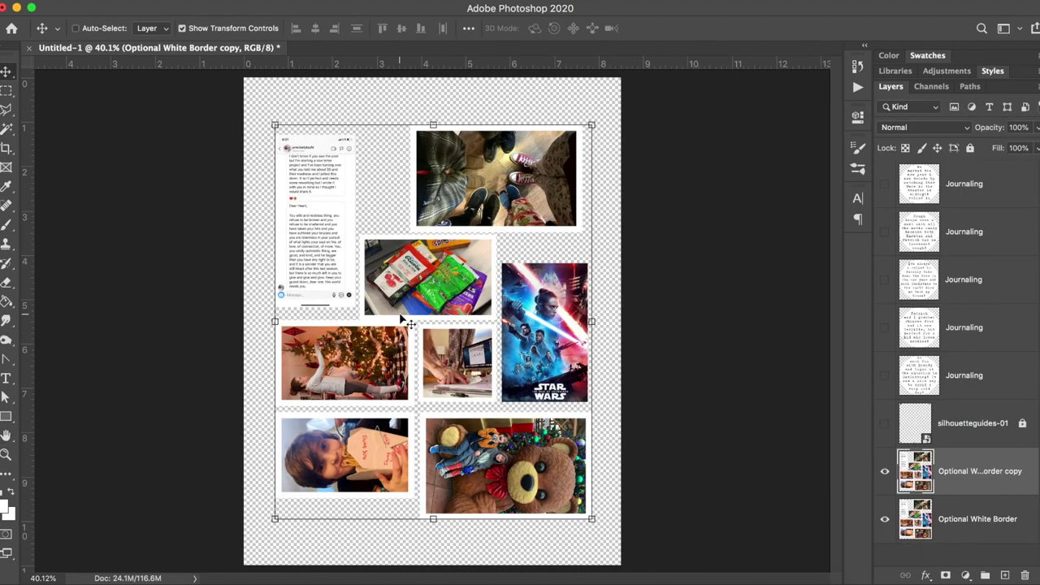
pyautogui.keyDown('super'); pyautogui.click(670, 363); pyautogui.keyUp('super')
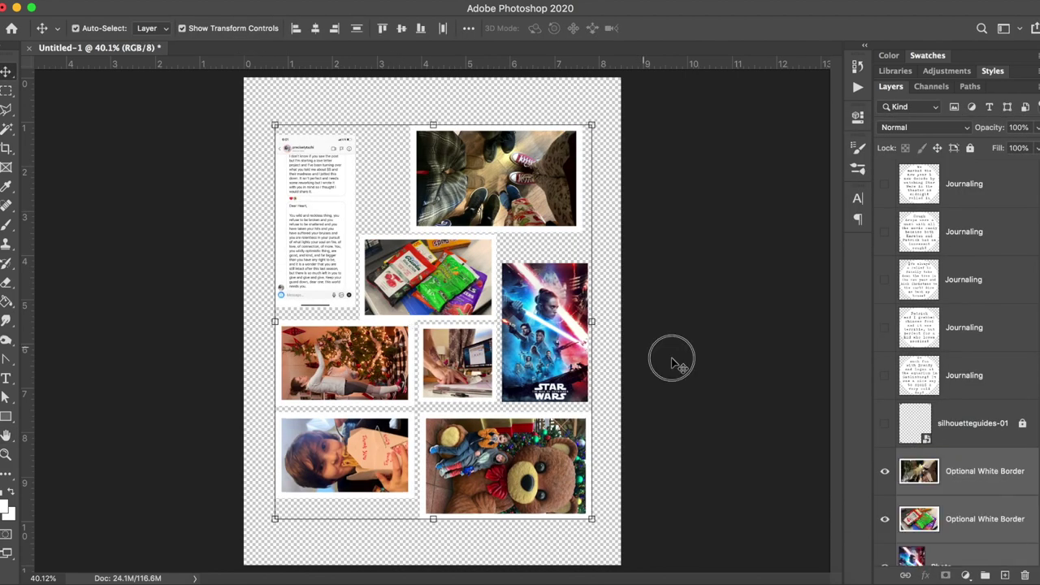
# Step: Nudge the candy photo and the shoes photo up together to open a gap above the Christmas tree photo
pyautogui.click(467, 307)
pyautogui.keyDown('shift'); pyautogui.click(481, 215); pyautogui.keyUp('shift')
pyautogui.press('Up')
pyautogui.press('Up')
pyautogui.press('Up')
pyautogui.press('Up')
pyautogui.press('Up')
pyautogui.press('Up')
pyautogui.press('Up')
pyautogui.press('Up')
pyautogui.press('Up')
pyautogui.press('Up')
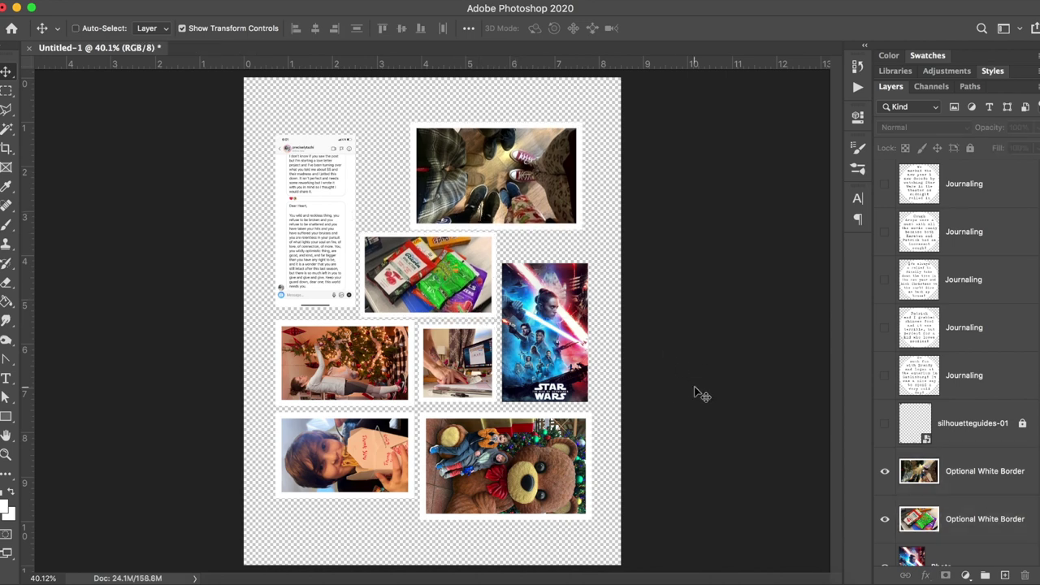
# Step: Merge the visible photos into one layer, duplicate it and give the copy a black Color Overlay at 100% opacity
pyautogui.press('super+shift+e')
pyautogui.press('super+j')
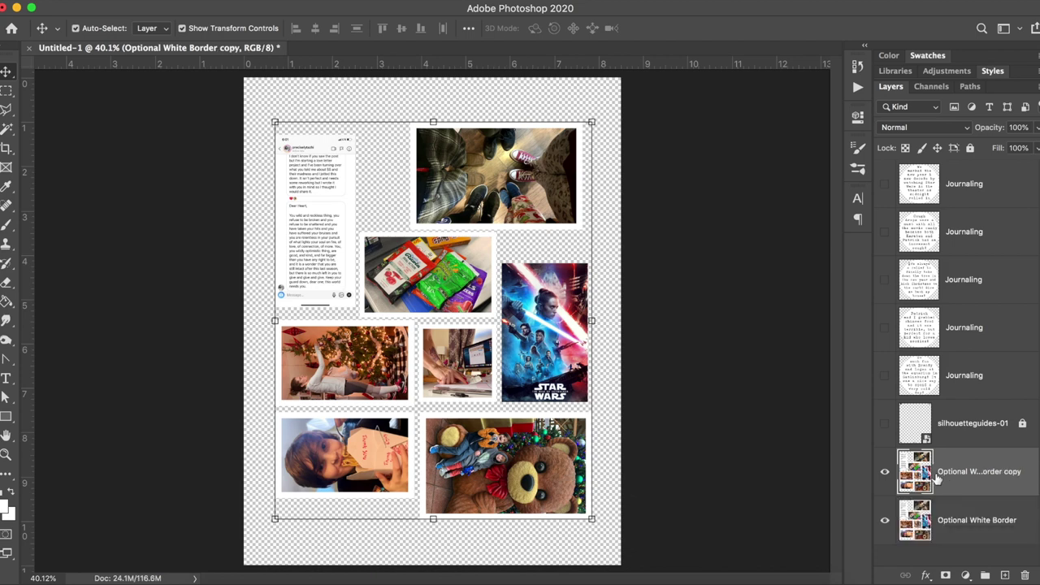
pyautogui.click(963, 520)
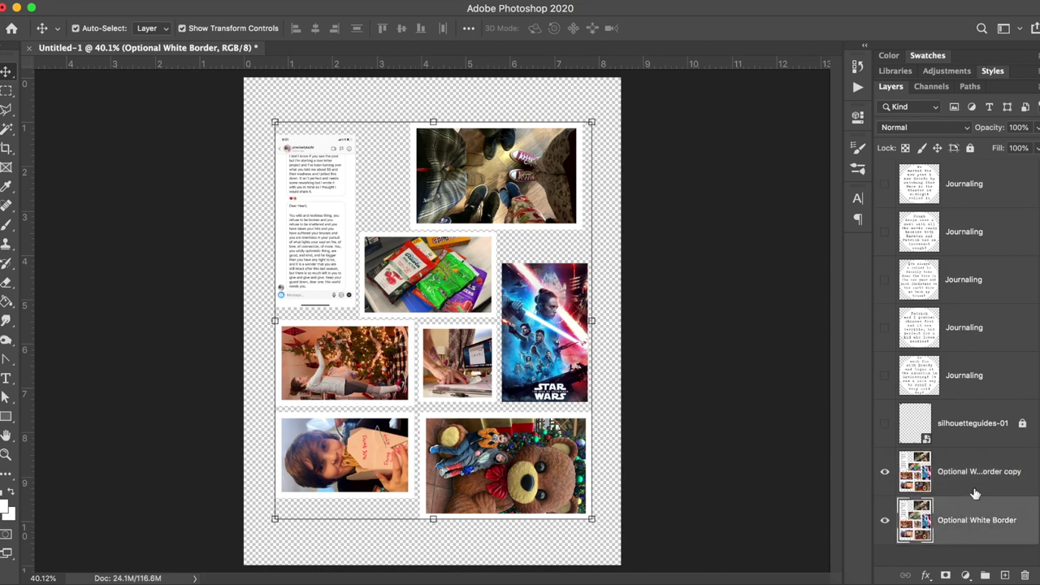
pyautogui.doubleClick(975, 491)
pyautogui.click(507, 209)
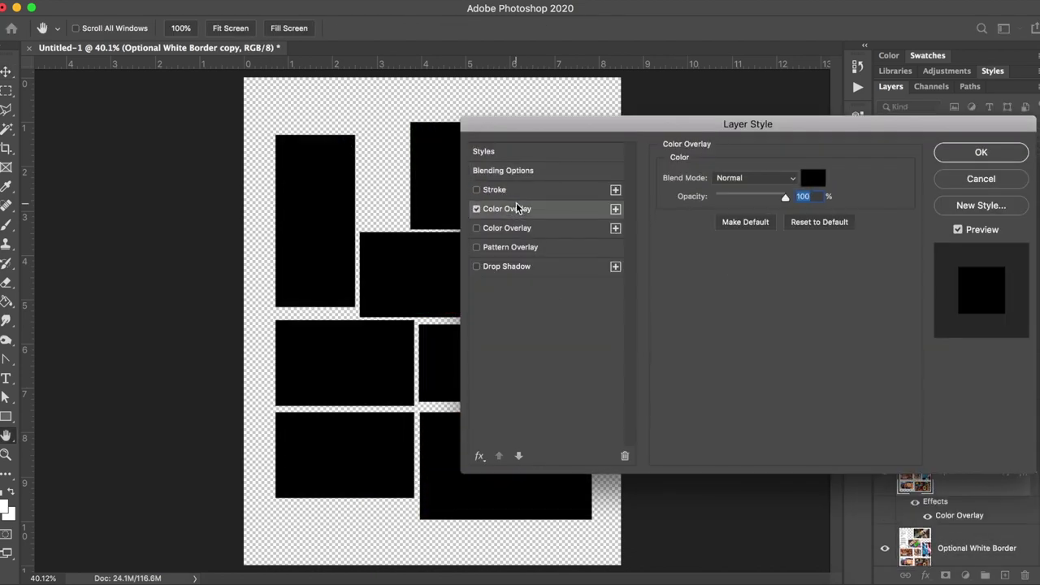
pyautogui.press('Return')
pyautogui.click(650, 283)
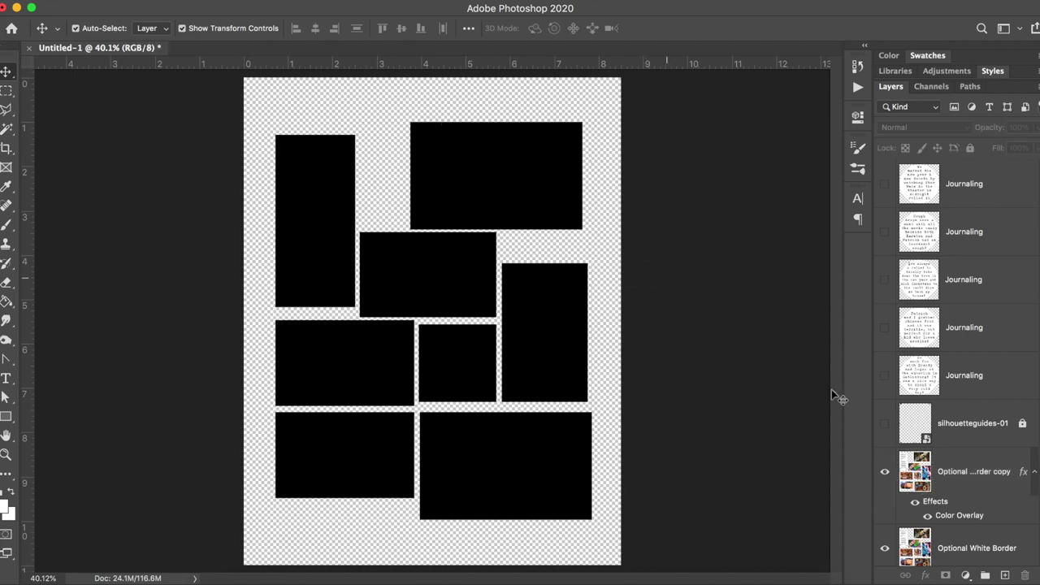
# Step: Hide the merged photo layer and its black copy, and show the five Journaling layers
pyautogui.click(885, 426)
pyautogui.click(885, 426)
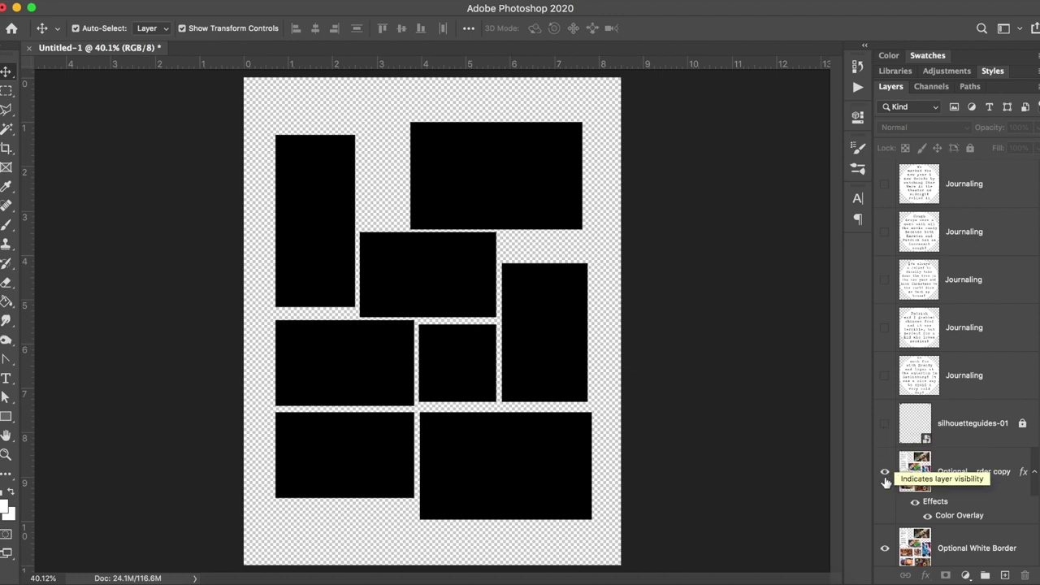
pyautogui.click(969, 484)
pyautogui.moveTo(885, 473); pyautogui.dragTo(885, 546)
pyautogui.moveTo(888, 375); pyautogui.dragTo(884, 181)
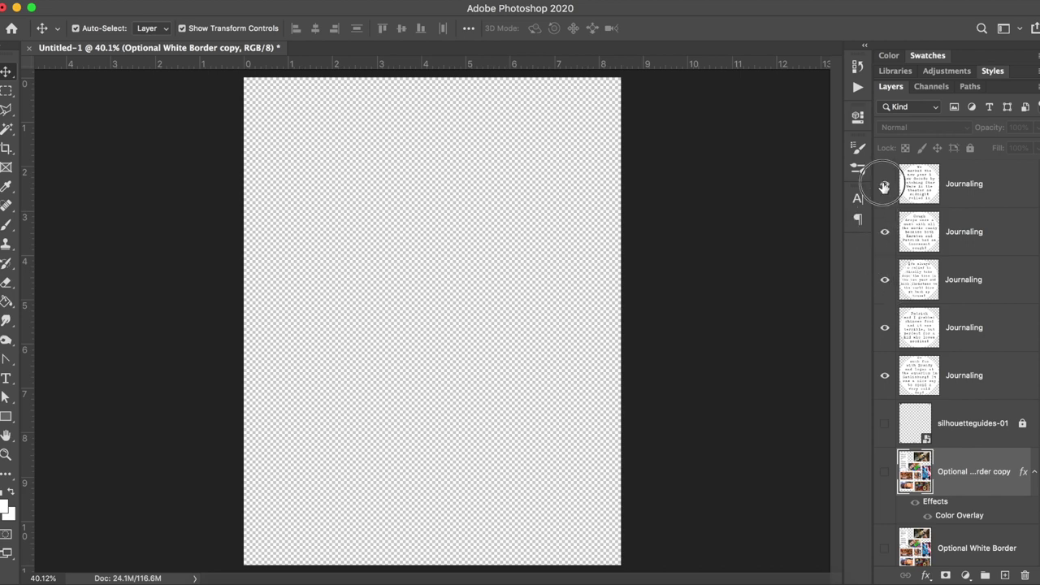
# Step: Move the five round journaling labels from the bottom row into a loose cluster in the middle of the page without overlaps
pyautogui.moveTo(538, 497); pyautogui.dragTo(573, 323)
pyautogui.press('super+z')
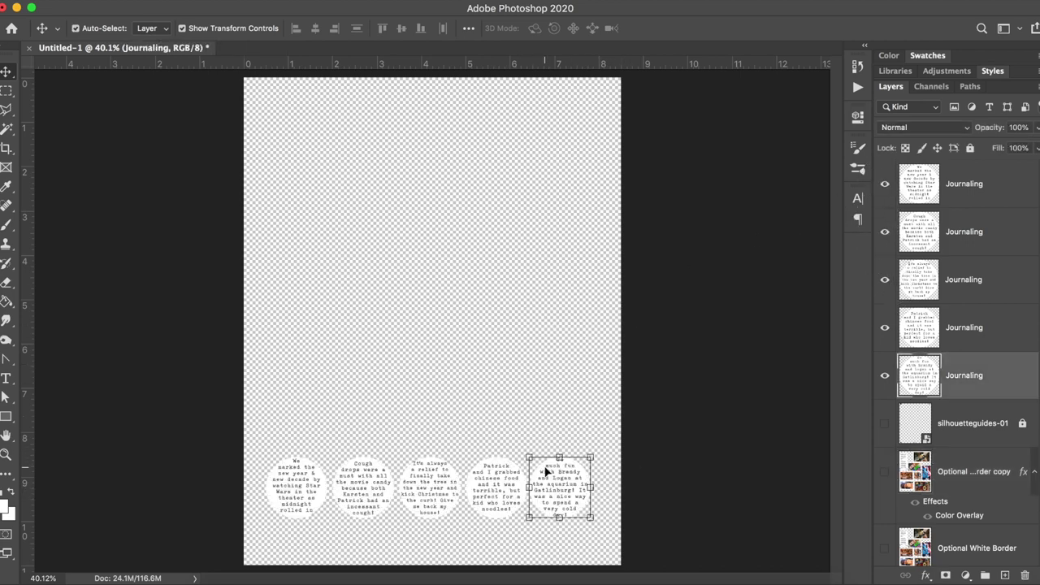
pyautogui.moveTo(308, 476); pyautogui.dragTo(380, 228)
pyautogui.moveTo(365, 484); pyautogui.dragTo(437, 236)
pyautogui.click(425, 464)
pyautogui.moveTo(435, 360); pyautogui.dragTo(433, 286)
pyautogui.moveTo(497, 483); pyautogui.dragTo(359, 319)
pyautogui.moveTo(573, 520); pyautogui.dragTo(433, 410)
pyautogui.moveTo(452, 333); pyautogui.dragTo(460, 334)
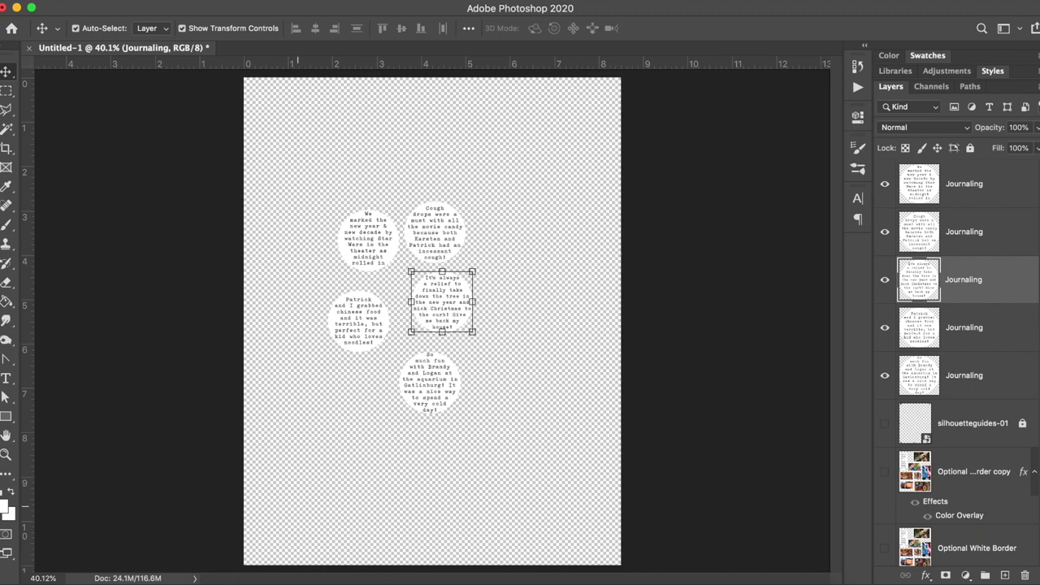
# Step: In treed-memoryplanning-letter-collages2.psd, give one dark Journal Strip a white (ffffff) Color Overlay and copy that effect to the other strip
pyautogui.hotkey('ctrl', 'Tab')
pyautogui.moveTo(327, 159); pyautogui.dragTo(332, 51)
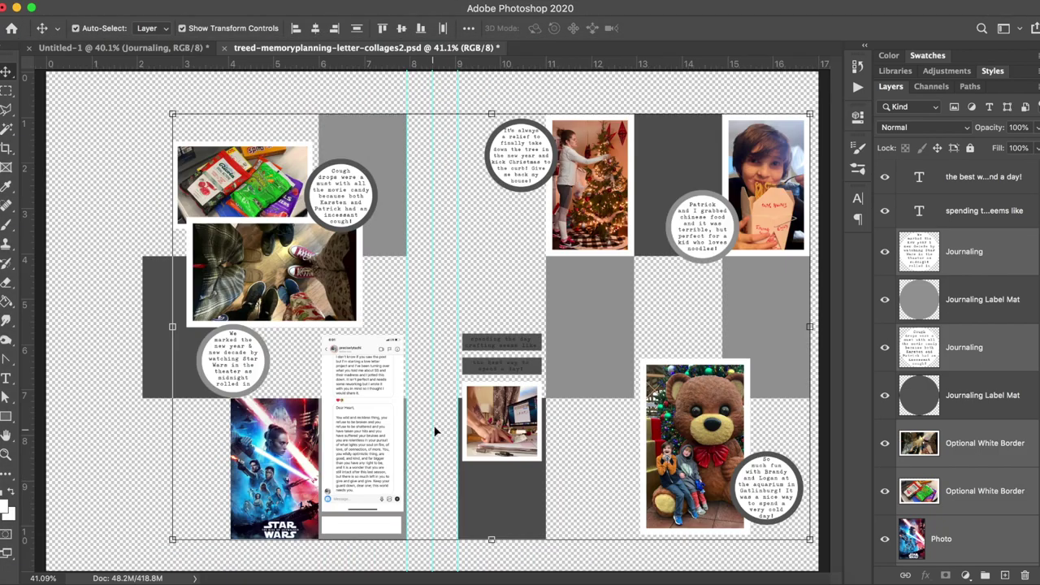
pyautogui.click(444, 435)
pyautogui.click(467, 355)
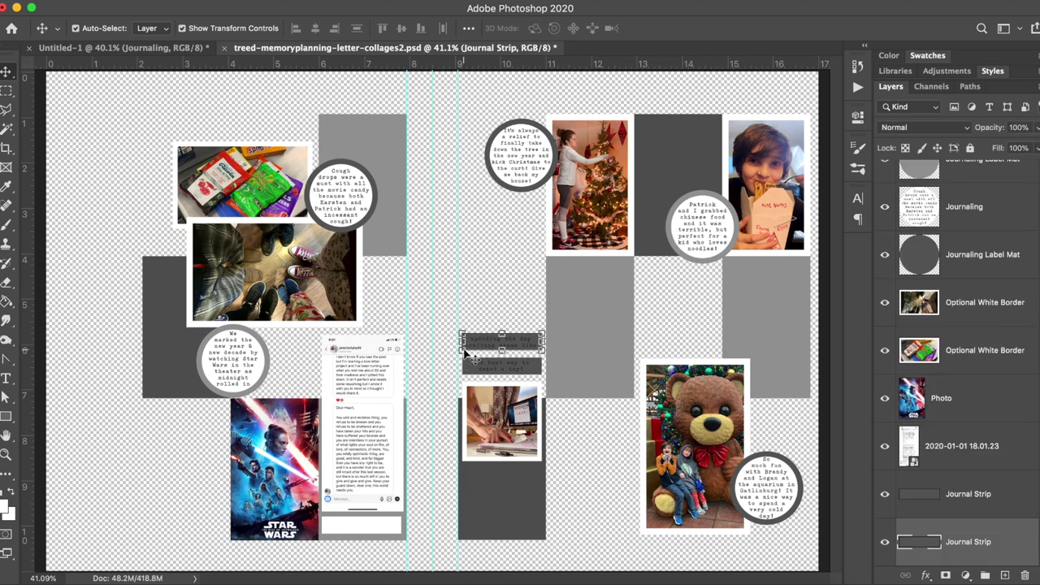
pyautogui.doubleClick(1005, 541)
pyautogui.click(507, 228)
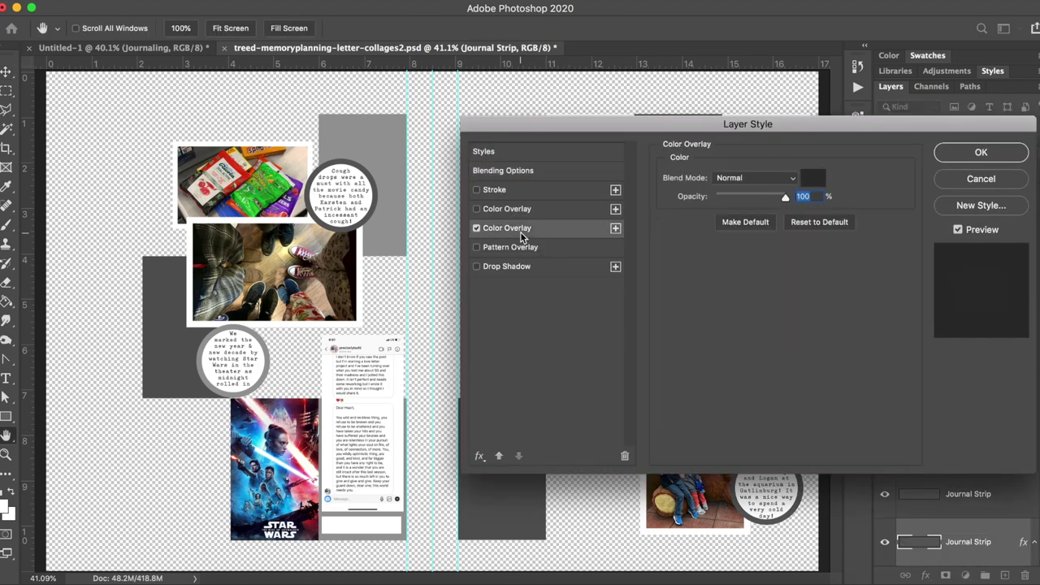
pyautogui.click(823, 179)
pyautogui.click(662, 40)
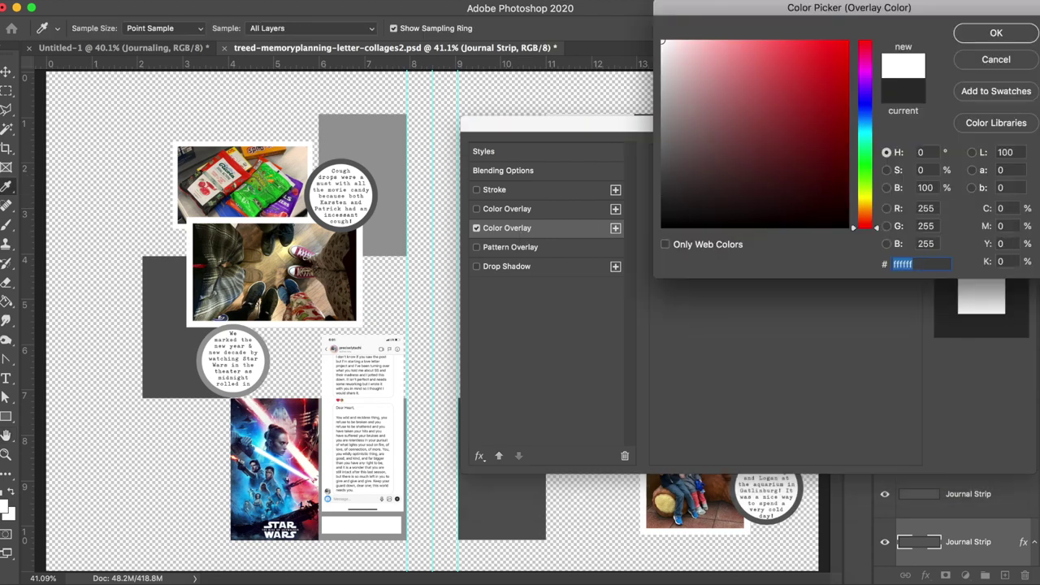
pyautogui.press('Return')
pyautogui.press('Return')
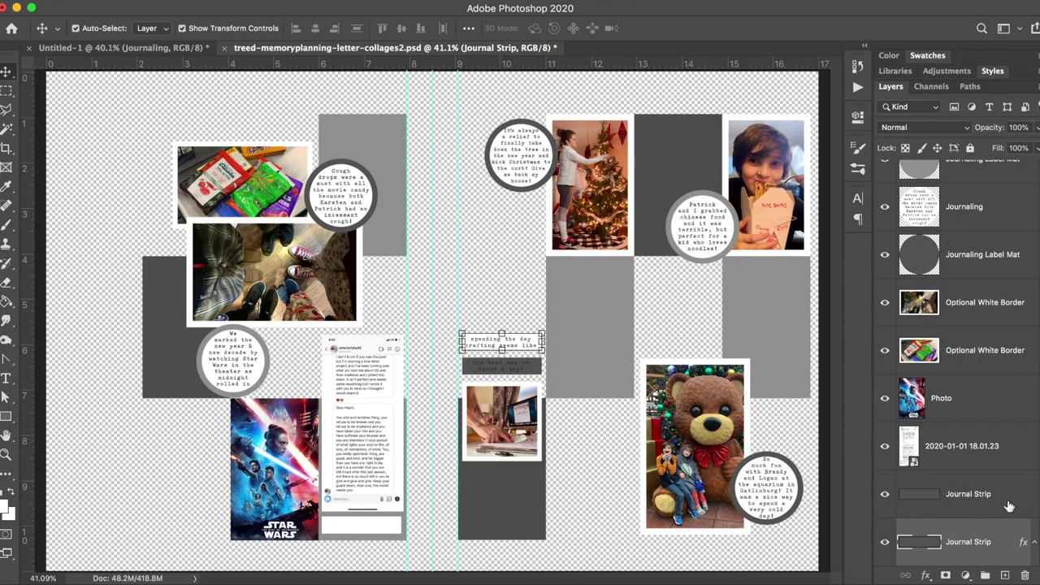
pyautogui.moveTo(1025, 550); pyautogui.dragTo(544, 378)
# Step: Capitalize the first word of the upper journal strip's text so it reads "Spending the day crafting seems like"
pyautogui.keyDown('shift'); pyautogui.click(513, 367); pyautogui.keyUp('shift')
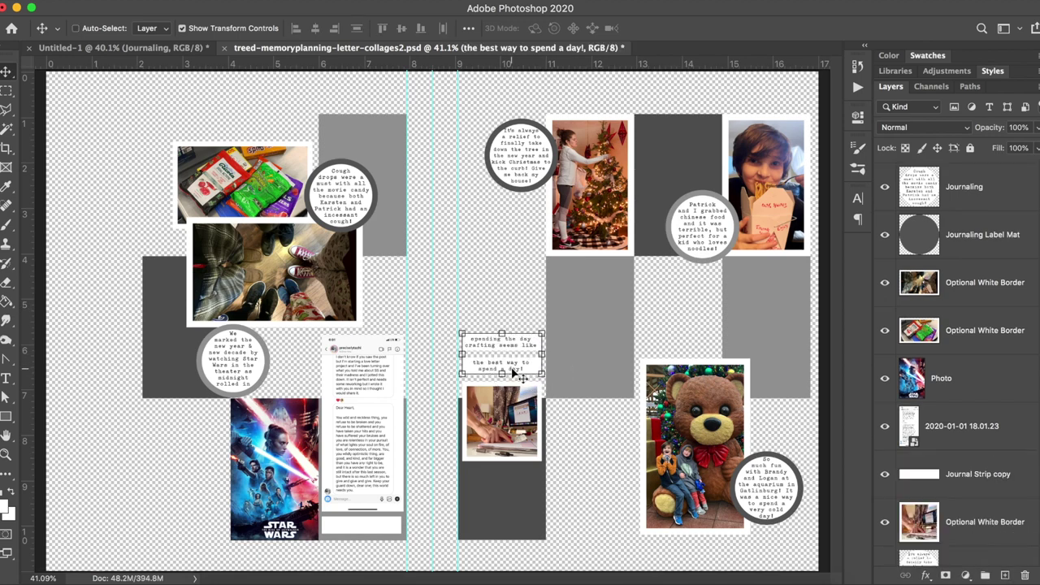
pyautogui.keyDown('super'); pyautogui.click(513, 370); pyautogui.keyUp('super')
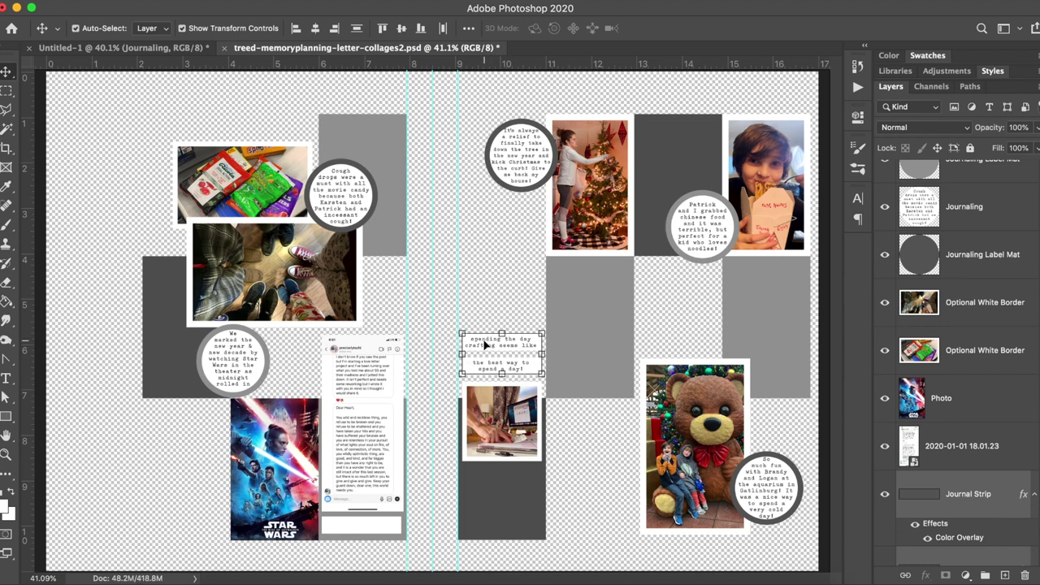
pyautogui.click(498, 342)
pyautogui.press('super+t')
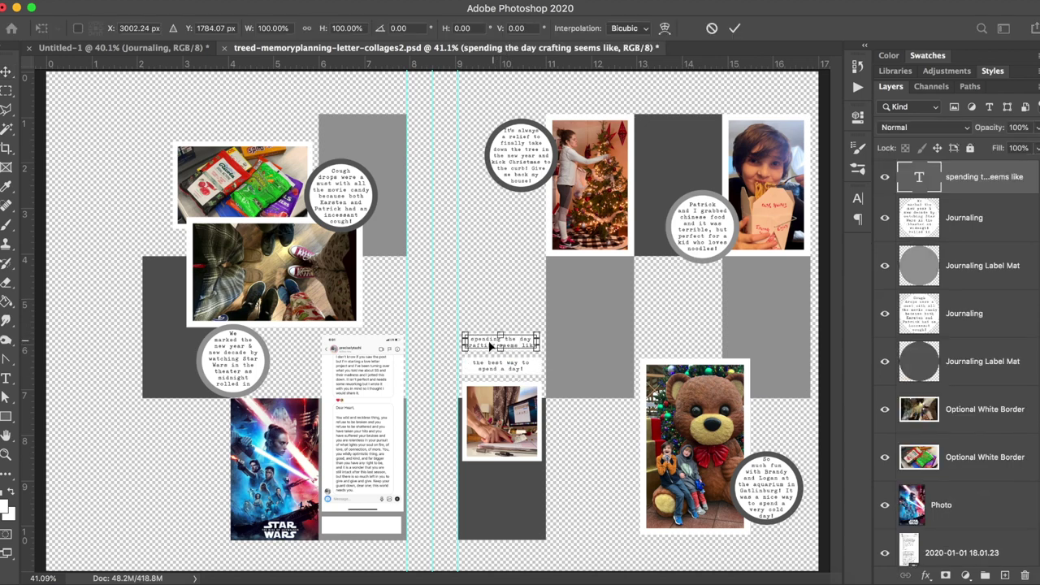
pyautogui.press('Return')
pyautogui.press('t')
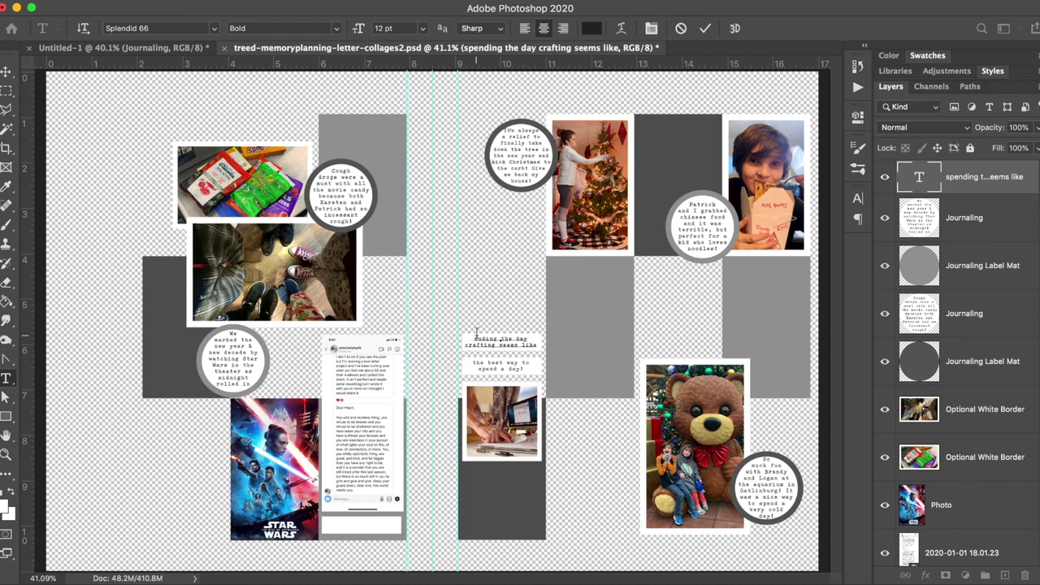
pyautogui.click(6, 71)
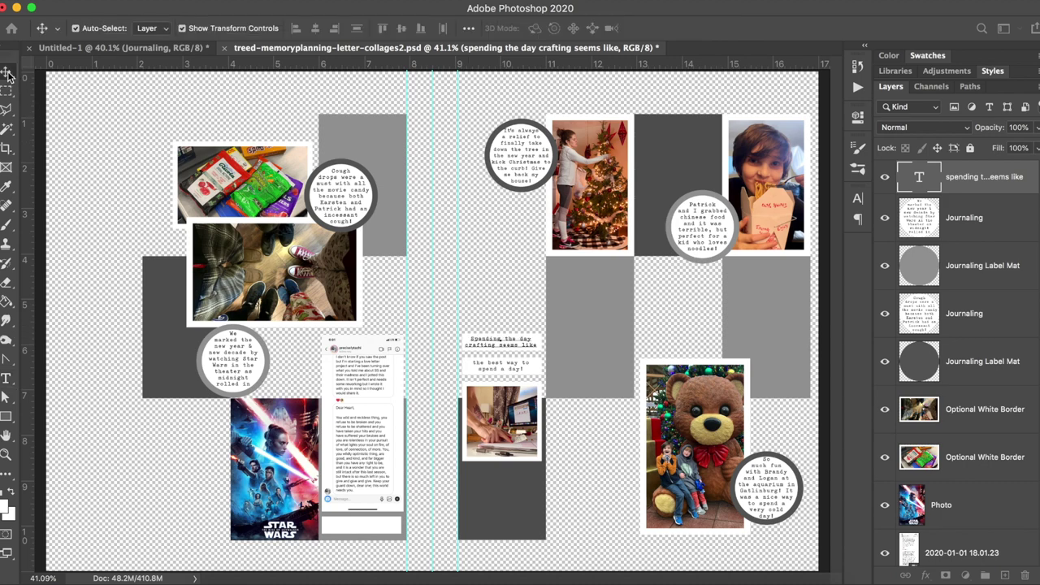
# Step: Merge the two journal strips with their text and copy them into Untitled-1, placed beside the round labels
pyautogui.moveTo(495, 341); pyautogui.dragTo(500, 372)
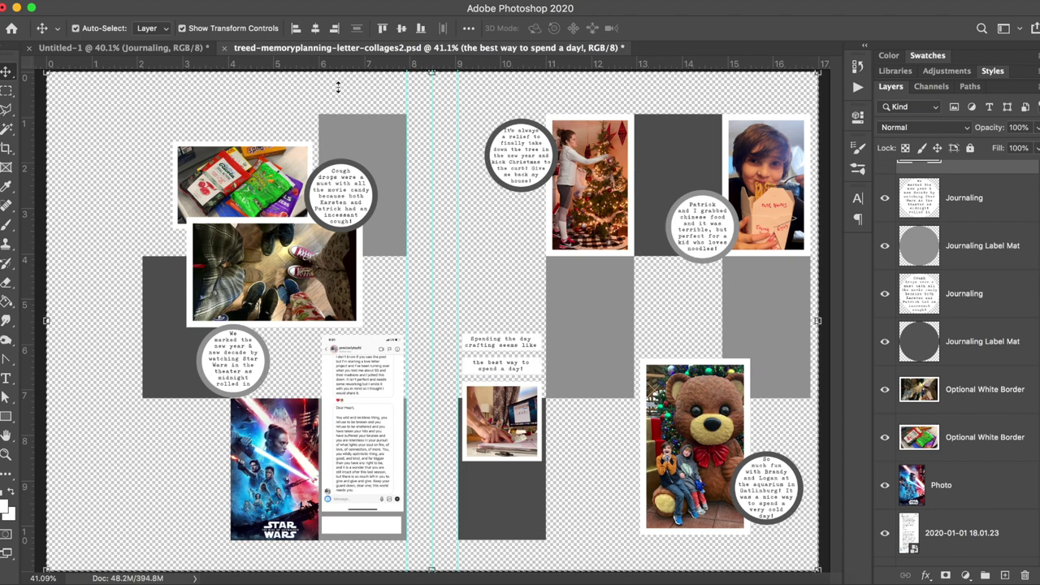
pyautogui.click(186, 49)
pyautogui.moveTo(464, 291); pyautogui.dragTo(536, 362)
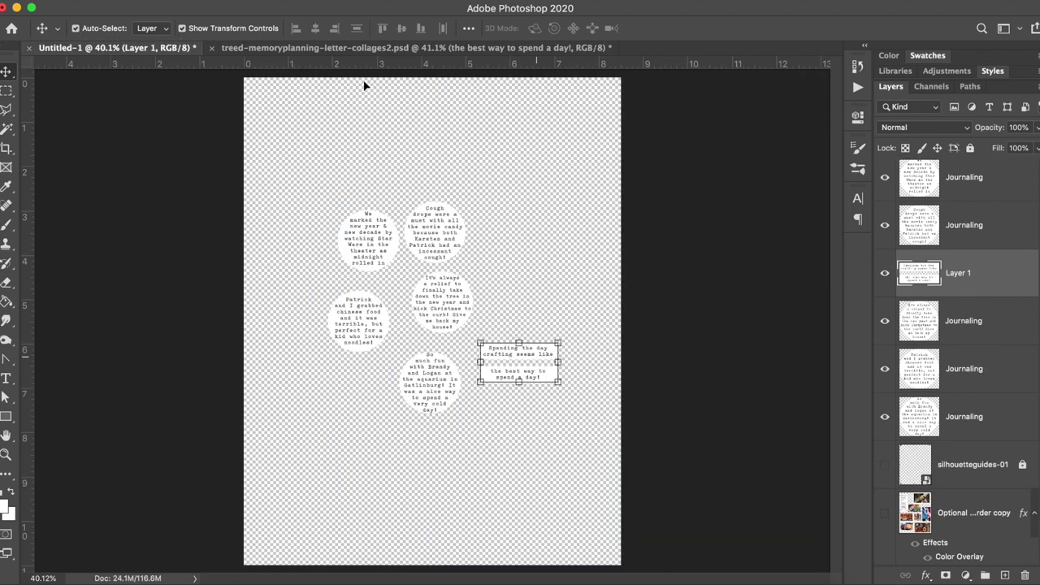
# Step: Return to the collage document, undo the strip merge to open the upper strip's text, and merge the strips again
pyautogui.click(299, 48)
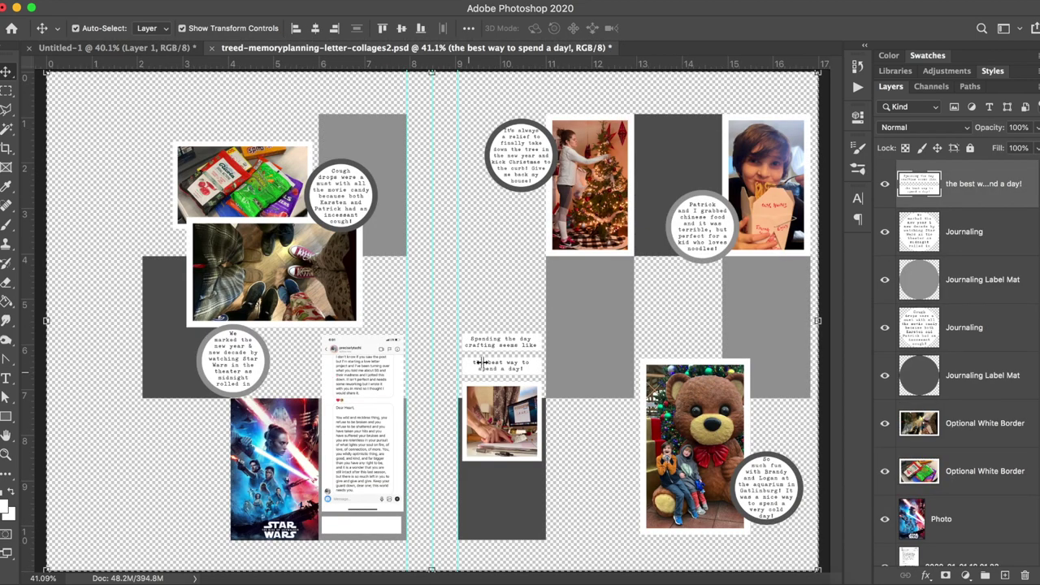
pyautogui.click(538, 360)
pyautogui.click(511, 282)
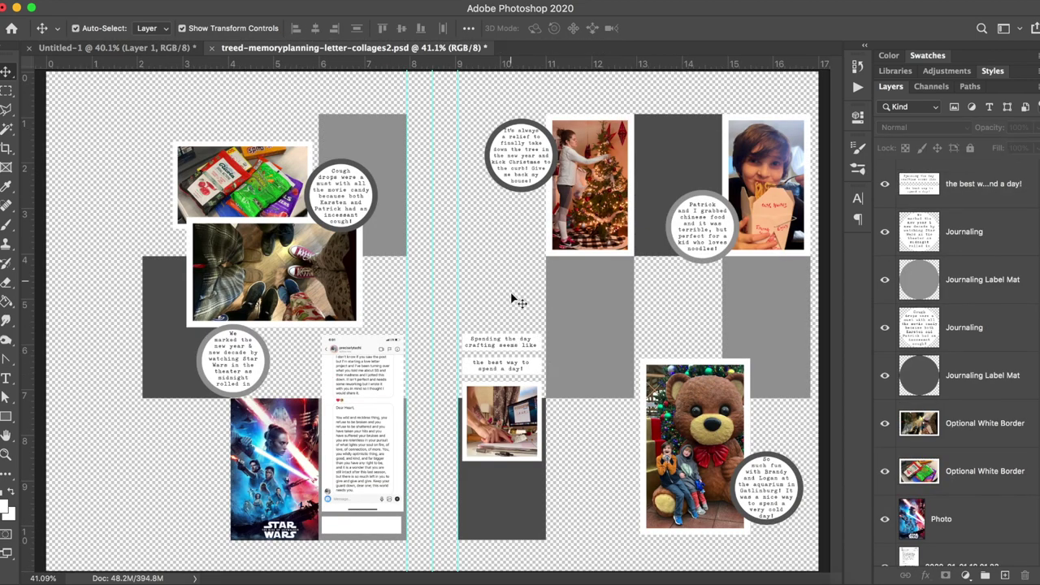
pyautogui.click(514, 342)
pyautogui.click(513, 342)
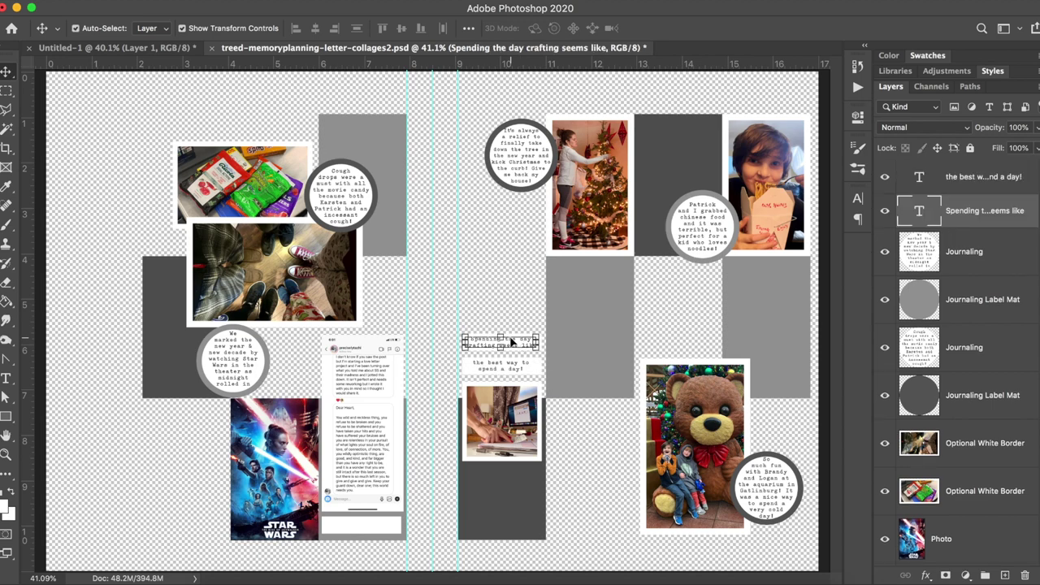
pyautogui.doubleClick(510, 342)
pyautogui.hotkey('ctrl', 'c')
pyautogui.press('Escape')
pyautogui.press('v')
pyautogui.hotkey('ctrl', 'e')
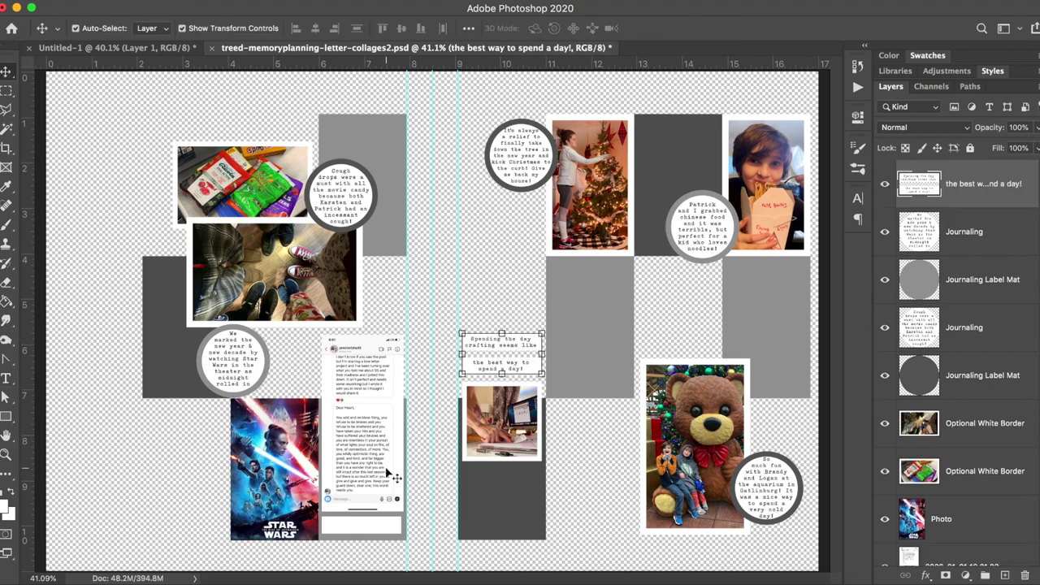
# Step: Add the text "So blessed to have friends like this" on the blank white strip below the message screenshot
pyautogui.click(357, 530)
pyautogui.click(7, 375)
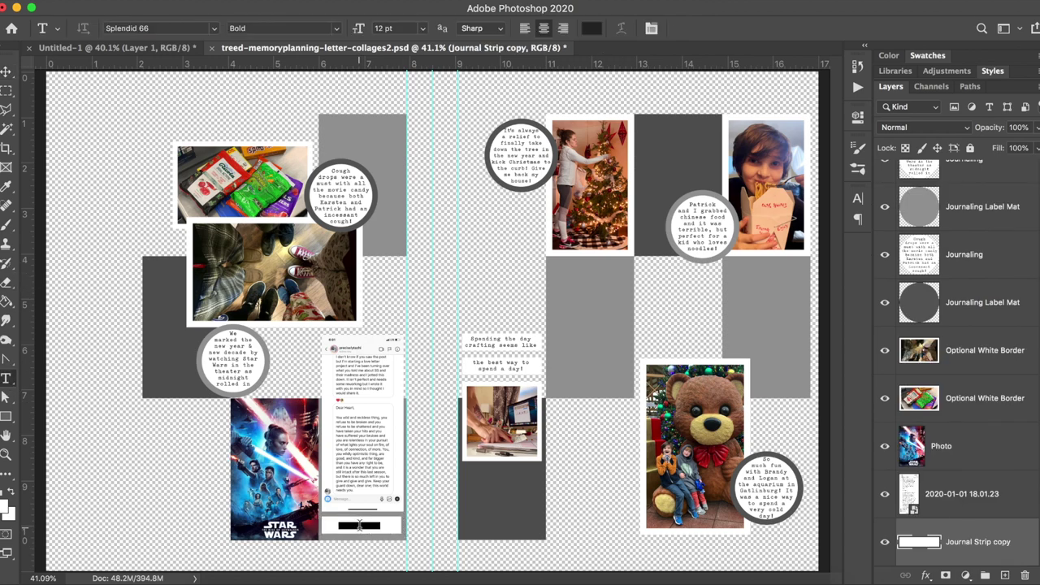
pyautogui.click(359, 524)
pyautogui.hotkey('ctrl', 'v')
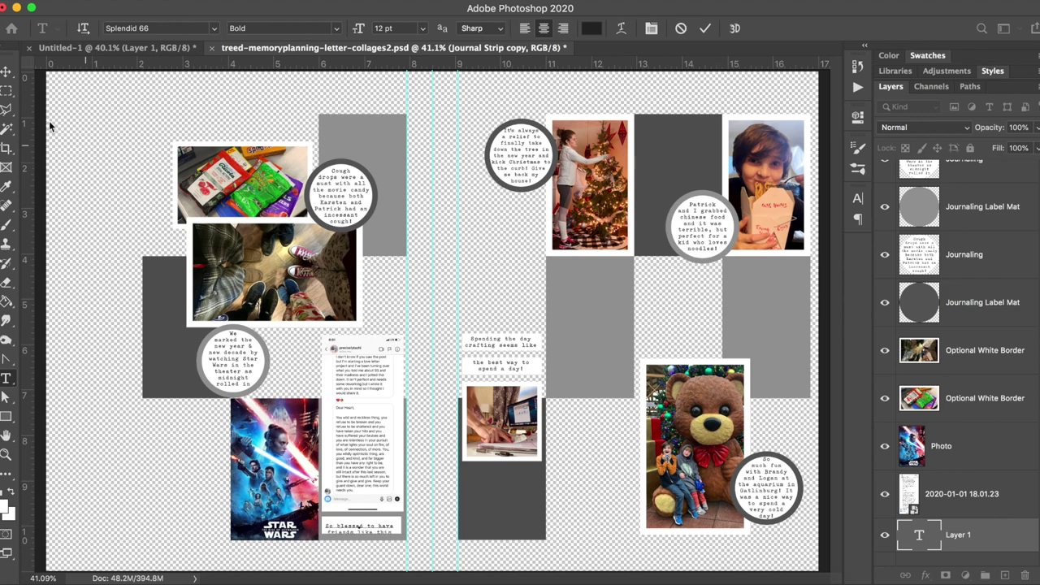
pyautogui.click(7, 72)
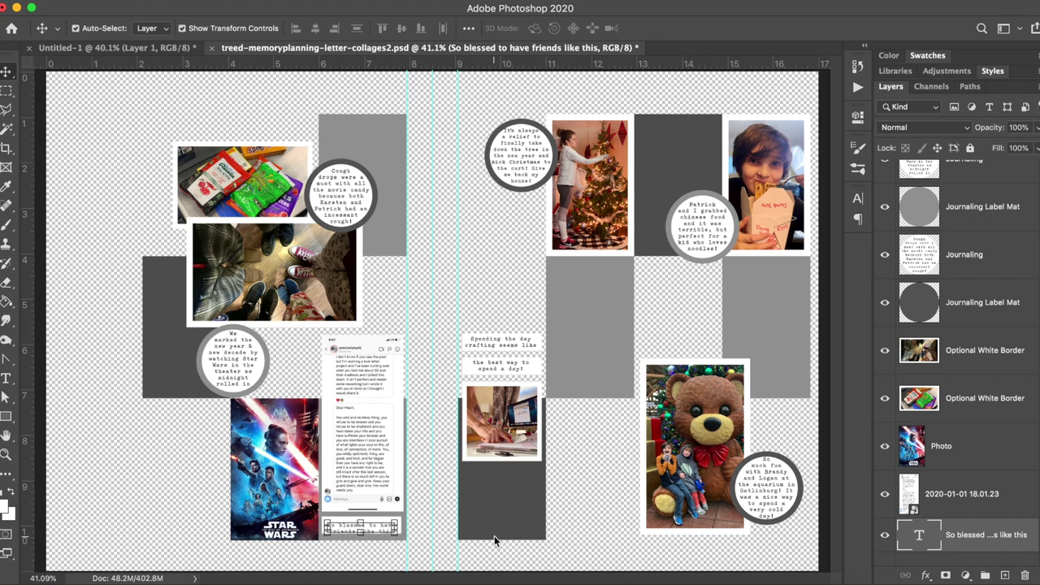
# Step: Align the vertical centers of the "So blessed" text and its white strip, and merge them into one layer
pyautogui.click(436, 534)
pyautogui.click(401, 536)
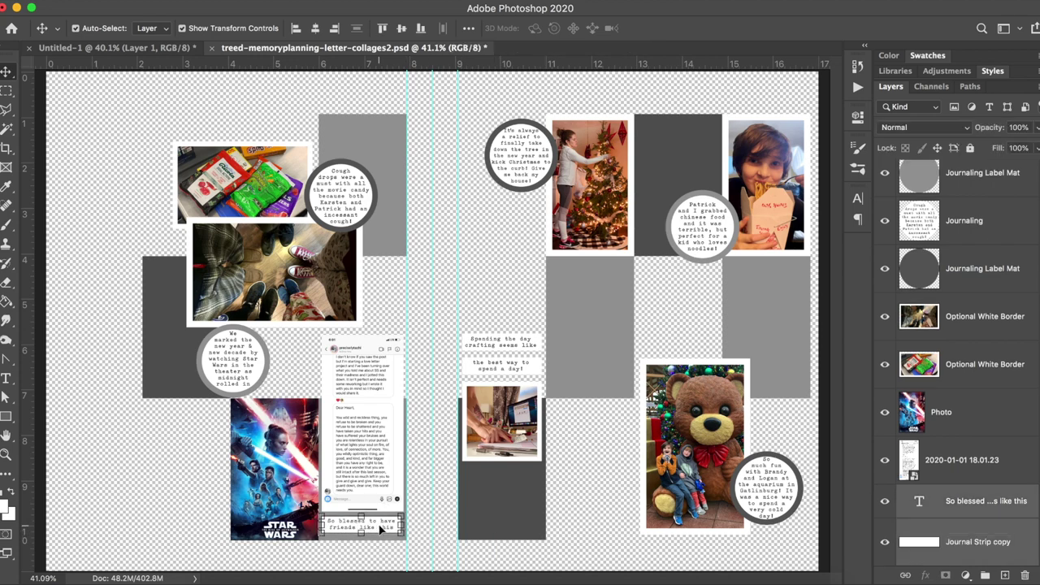
pyautogui.click(403, 28)
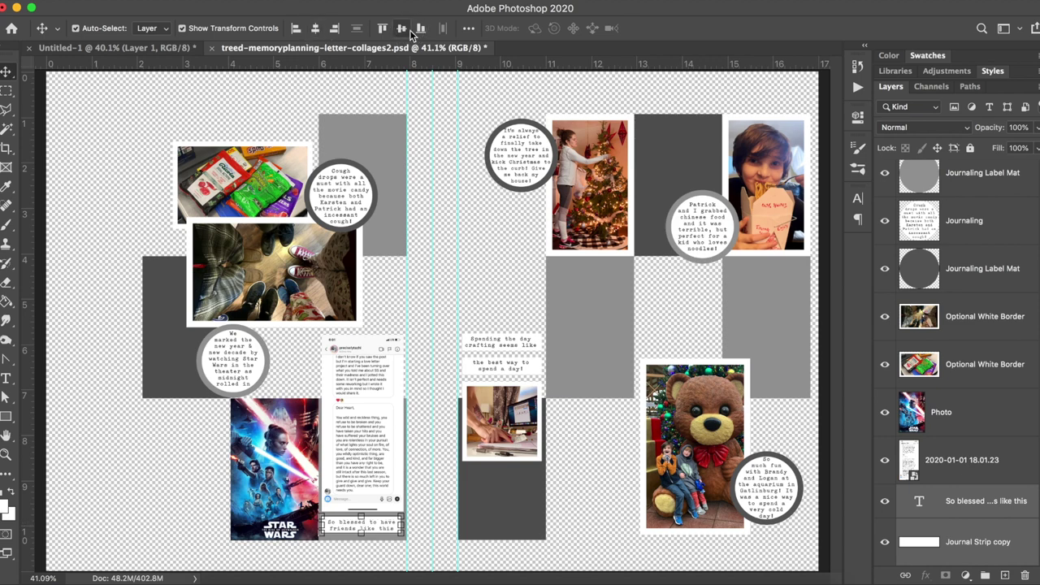
pyautogui.hotkey('ctrl', 'e')
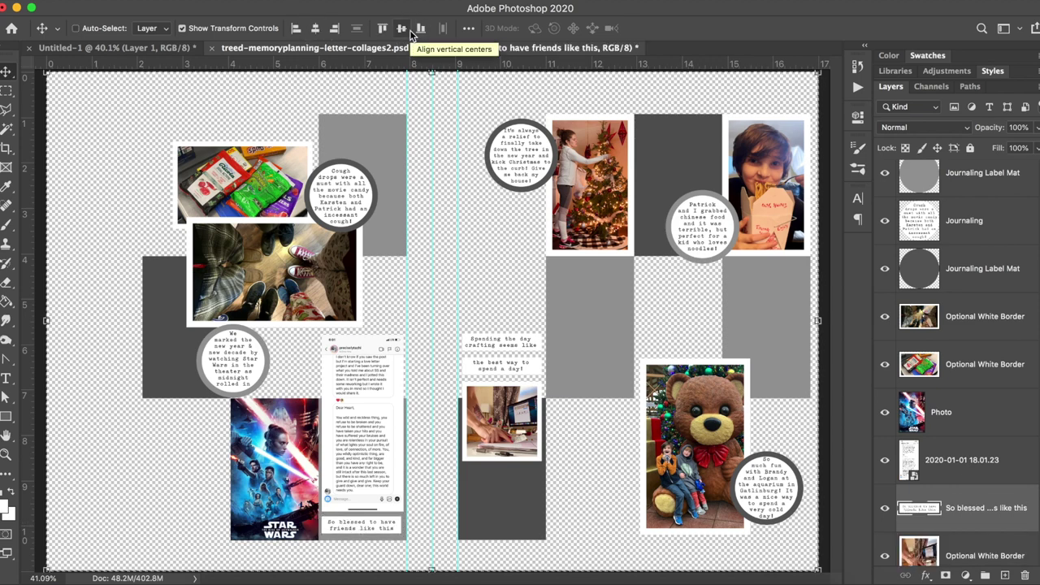
# Step: Copy the merged "So blessed" strip into Untitled-1 and place it directly above the other two strips
pyautogui.click(162, 50)
pyautogui.hotkey('ctrl', 'v')
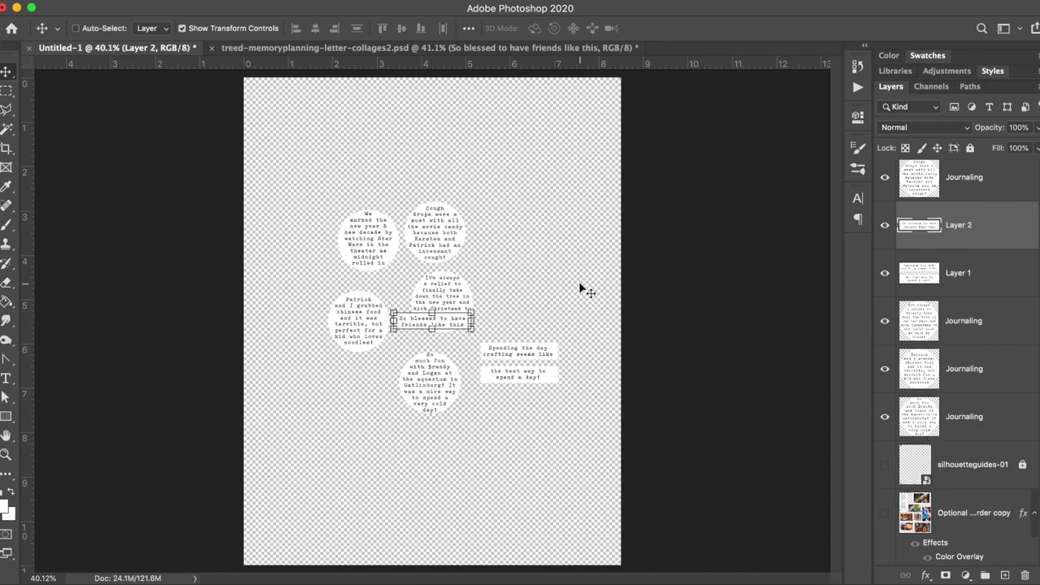
pyautogui.moveTo(449, 324); pyautogui.dragTo(539, 323)
# Step: Merge all visible labels and strips, duplicate the merged layer and copy the black Color Overlay onto the duplicate
pyautogui.hotkey('ctrl', 'shift', 'e')
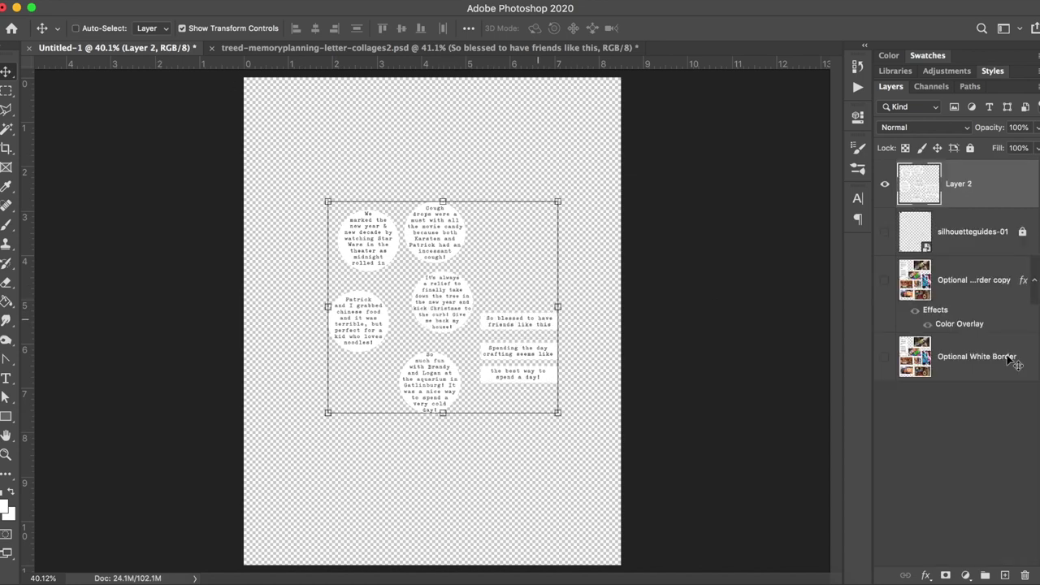
pyautogui.hotkey('ctrl', 'j')
pyautogui.moveTo(1023, 328); pyautogui.dragTo(445, 244)
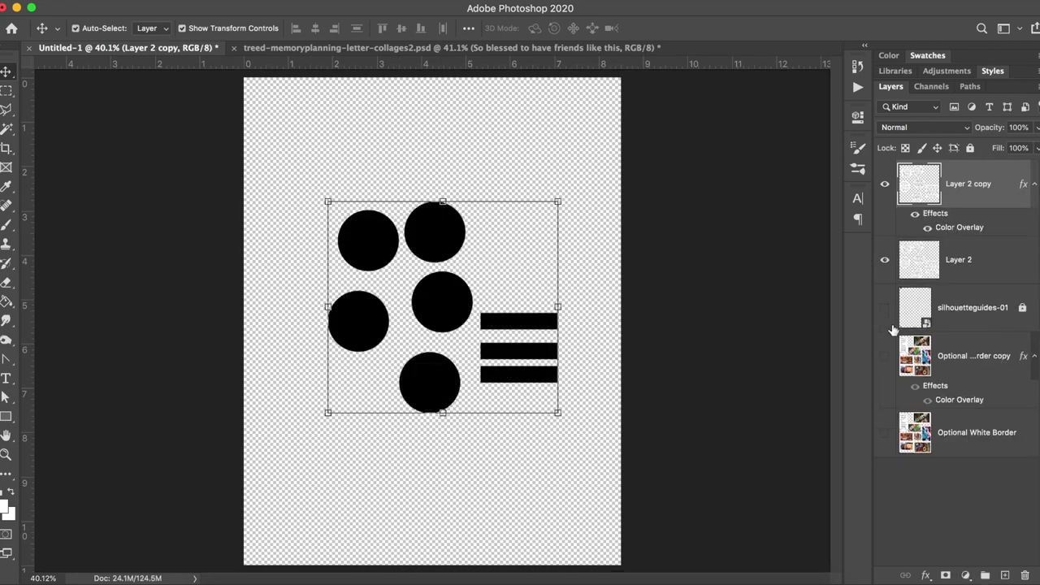
# Step: Move the silhouetteguides-01 layer to the top of the layer stack and hide the black Layer 2 copy
pyautogui.moveTo(910, 325); pyautogui.dragTo(943, 174)
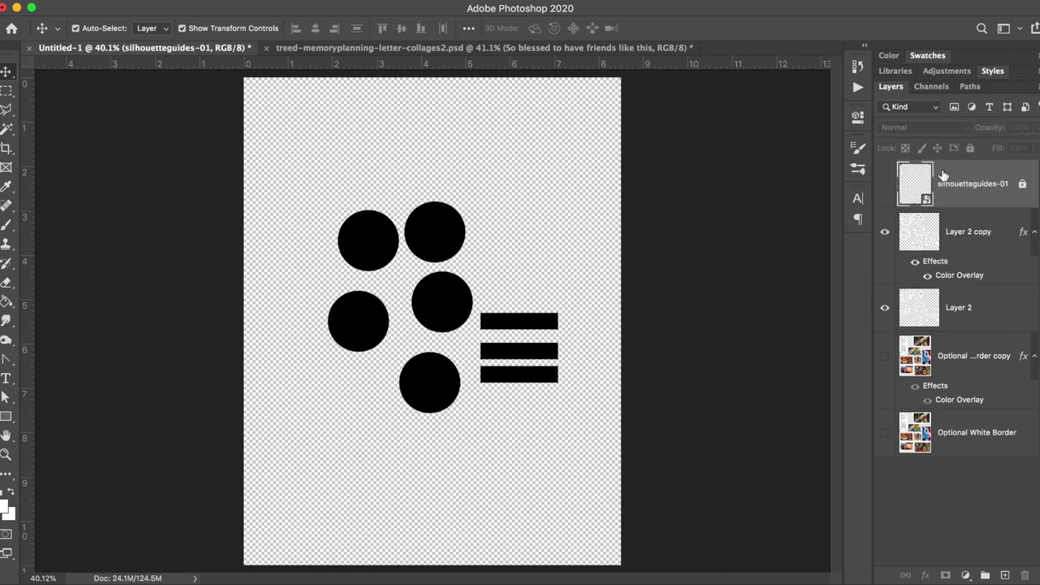
pyautogui.click(885, 233)
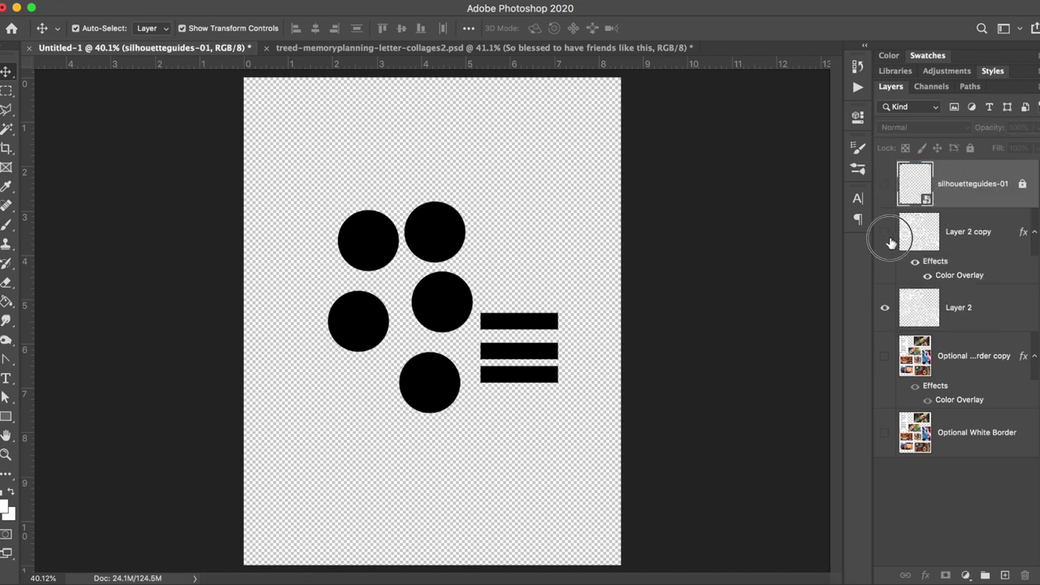
# Step: Leave only the black Layer 2 copy visible and save it to the Desktop as a PNG named journaling-blackout
pyautogui.click(886, 302)
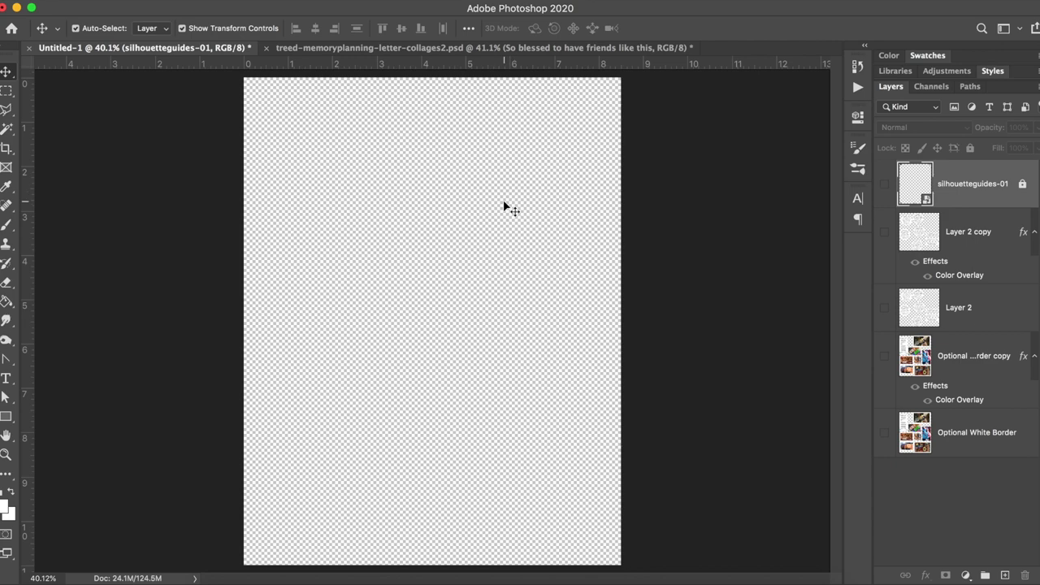
pyautogui.moveTo(884, 242); pyautogui.dragTo(881, 424)
pyautogui.moveTo(885, 307); pyautogui.dragTo(877, 437)
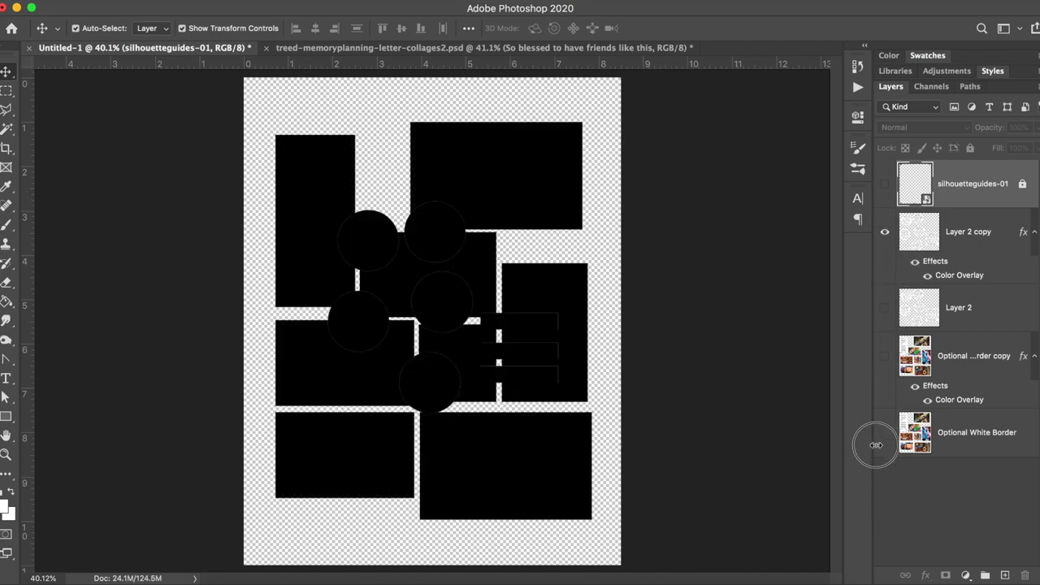
pyautogui.press('super+s')
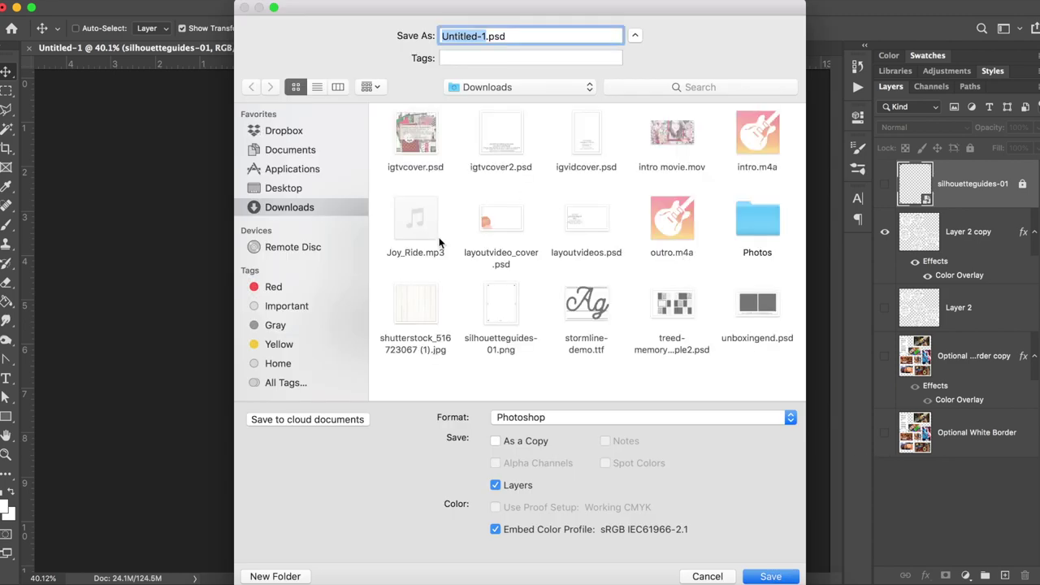
pyautogui.click(297, 188)
pyautogui.write('tr')
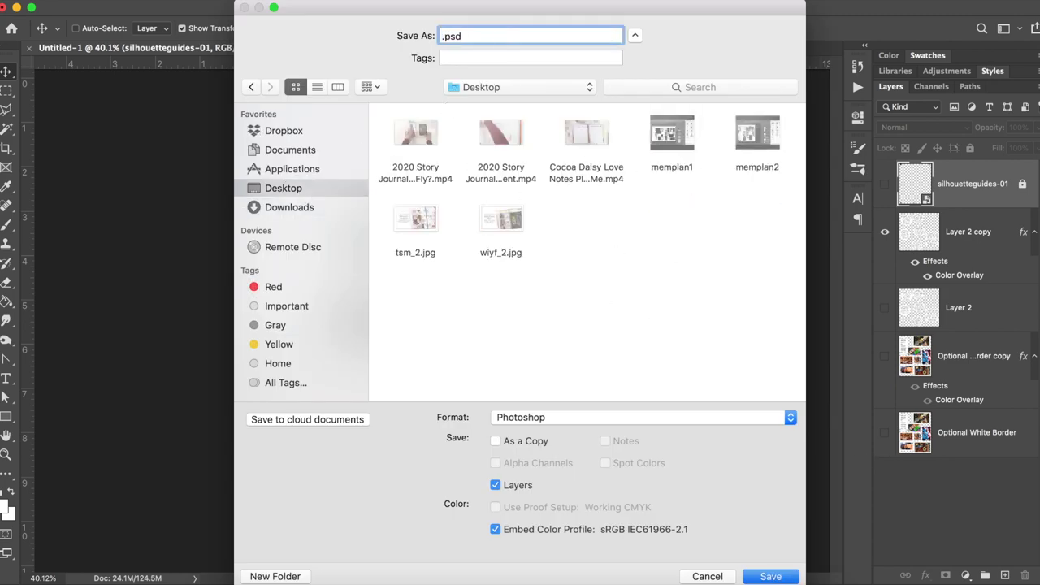
pyautogui.write('journaling-blackout')
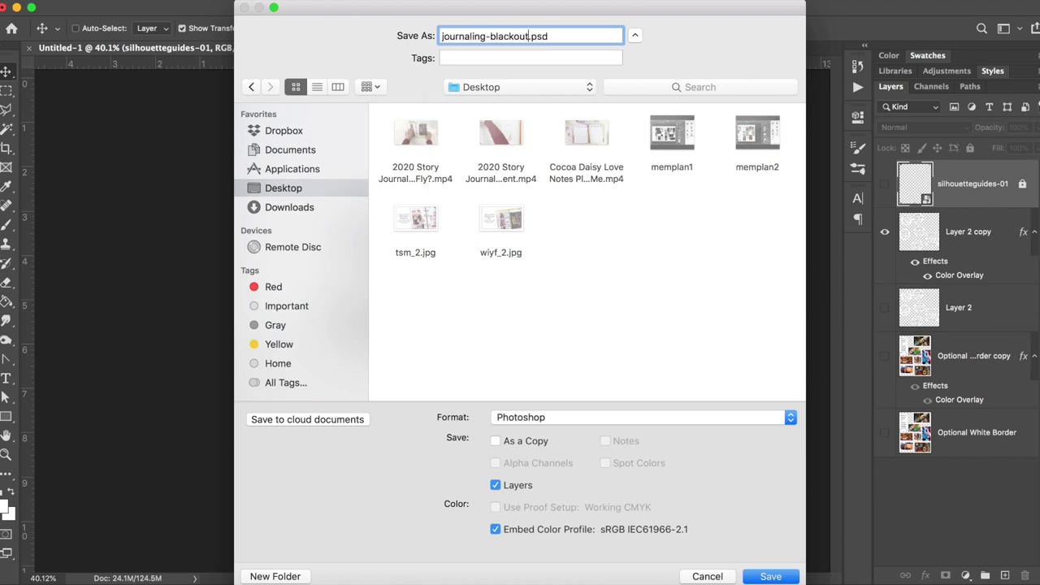
pyautogui.click(512, 416)
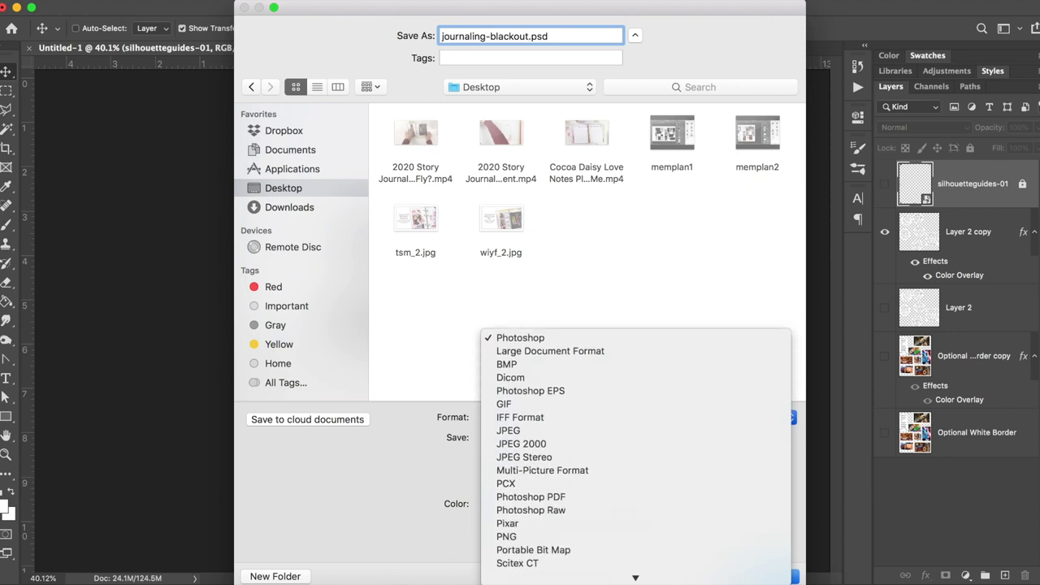
pyautogui.click(510, 496)
pyautogui.click(772, 576)
pyautogui.press('Return')
# Step: Swap visibility from the black Layer 2 copy to Layer 2 and save the page as a PNG named journaling
pyautogui.click(884, 232)
pyautogui.click(885, 307)
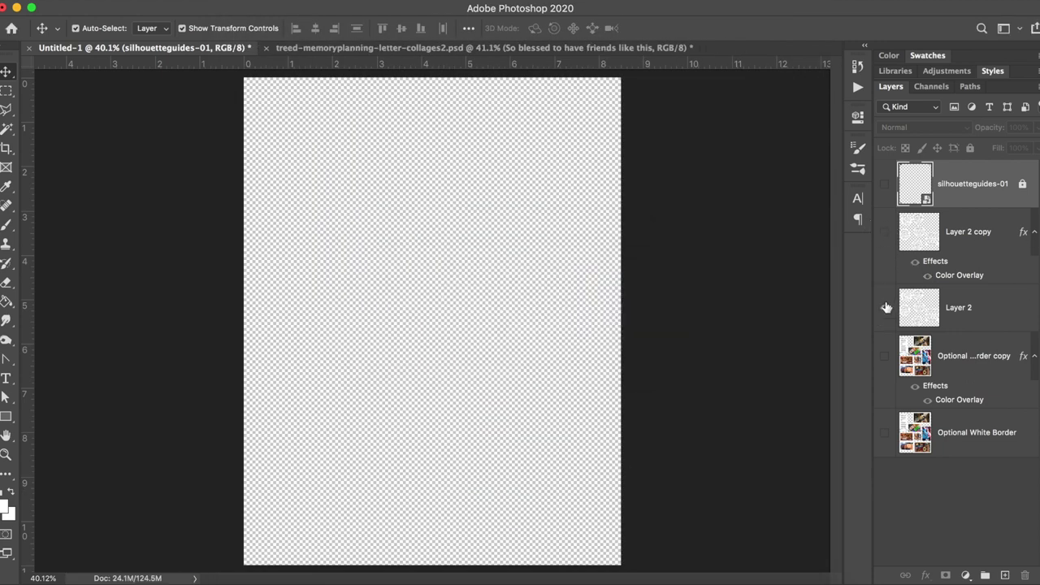
pyautogui.press('super+shift+s')
pyautogui.click(528, 417)
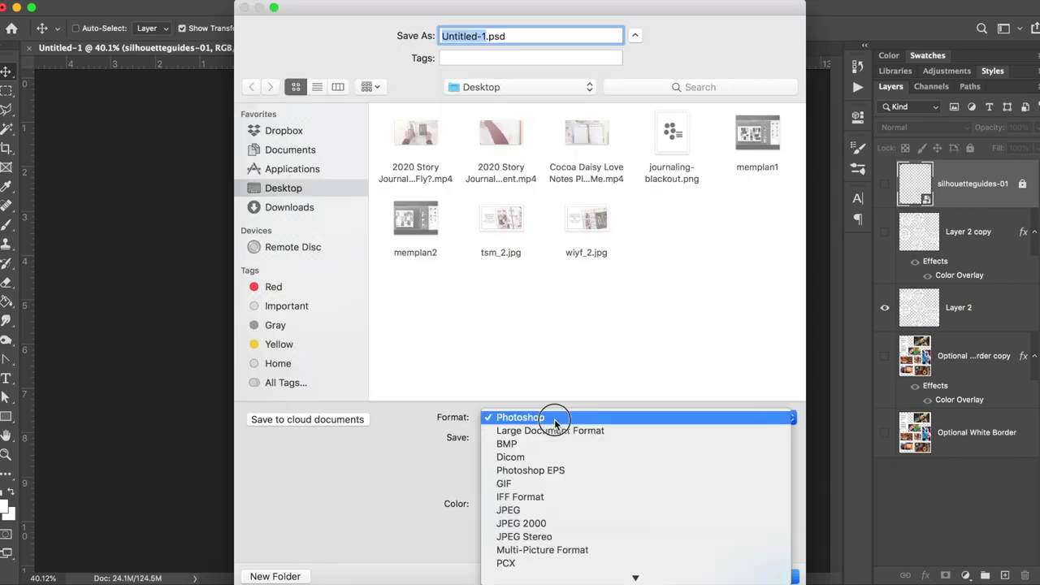
pyautogui.click(512, 496)
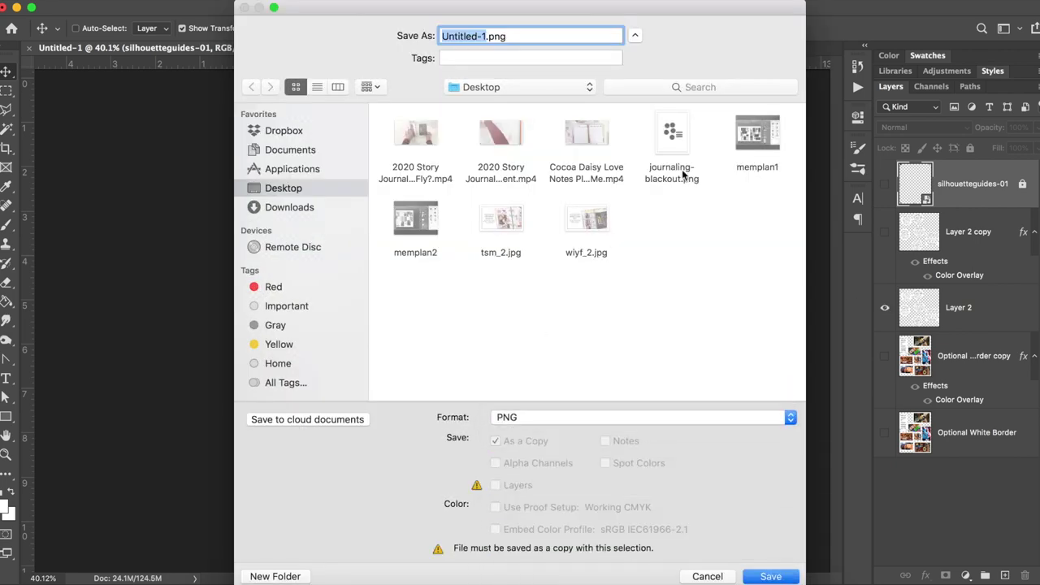
pyautogui.write('journaling')
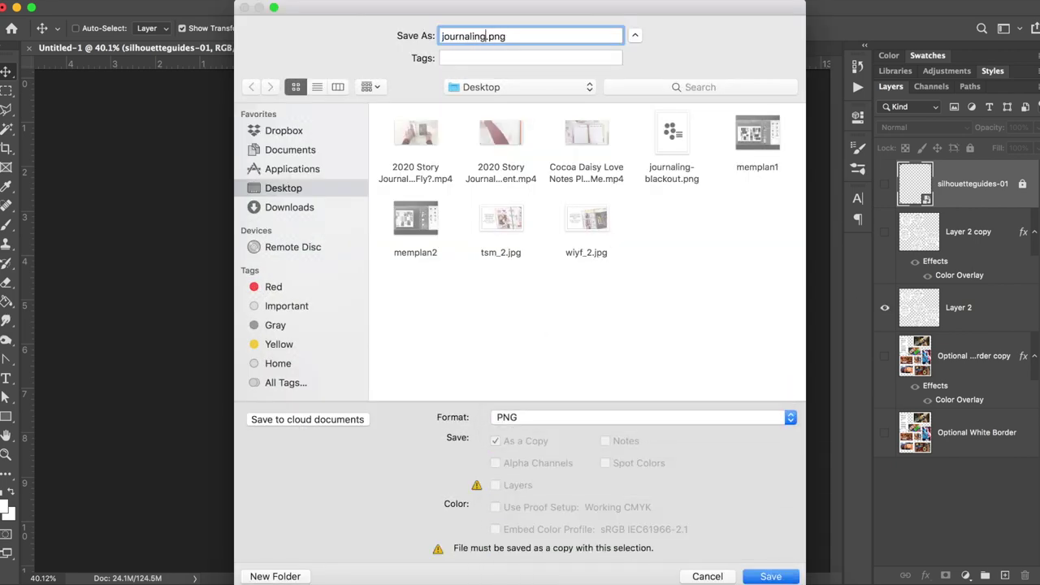
pyautogui.press('Return')
pyautogui.press('Return')
# Step: Show only the black Optional White Border copy layer and save it as a PNG named photos-blackout
pyautogui.click(884, 307)
pyautogui.click(884, 355)
pyautogui.press('super+shift+s')
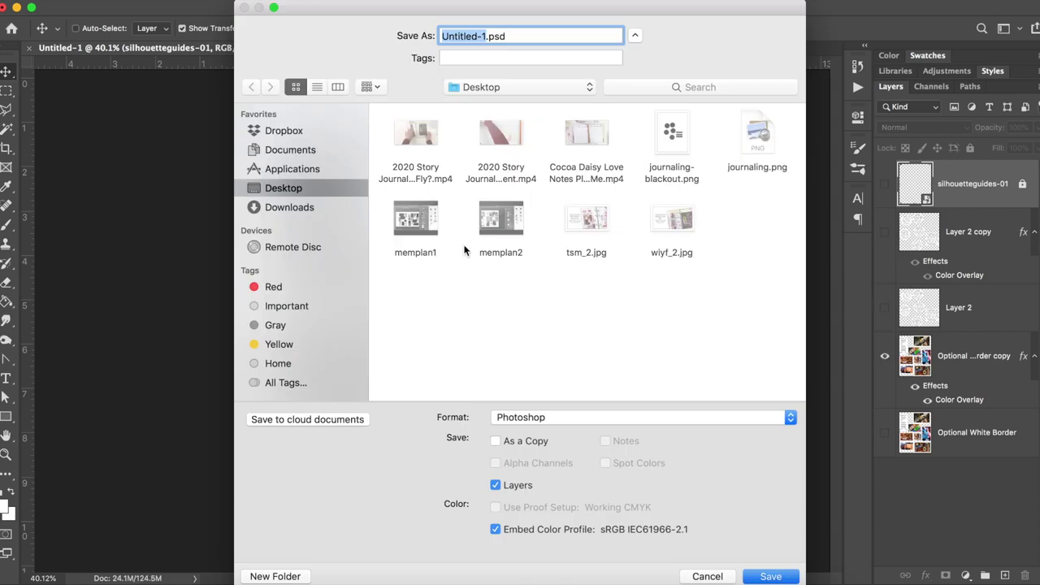
pyautogui.click(530, 417)
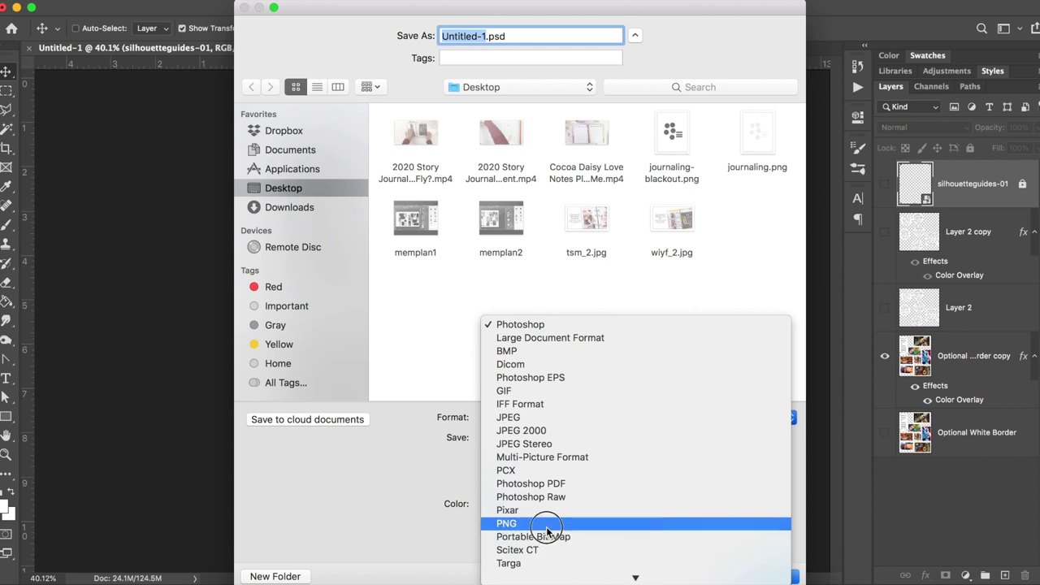
pyautogui.click(528, 524)
pyautogui.write('photos-blackout')
pyautogui.press('Return')
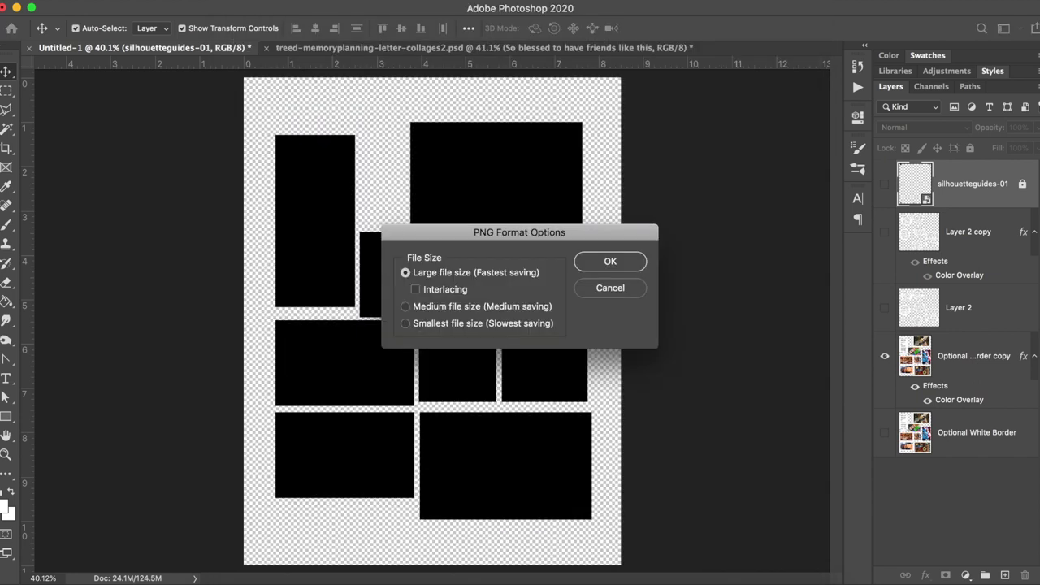
pyautogui.press('Return')
# Step: Hide the black Optional White Border copy layer and save the page as a PNG named photos
pyautogui.click(883, 357)
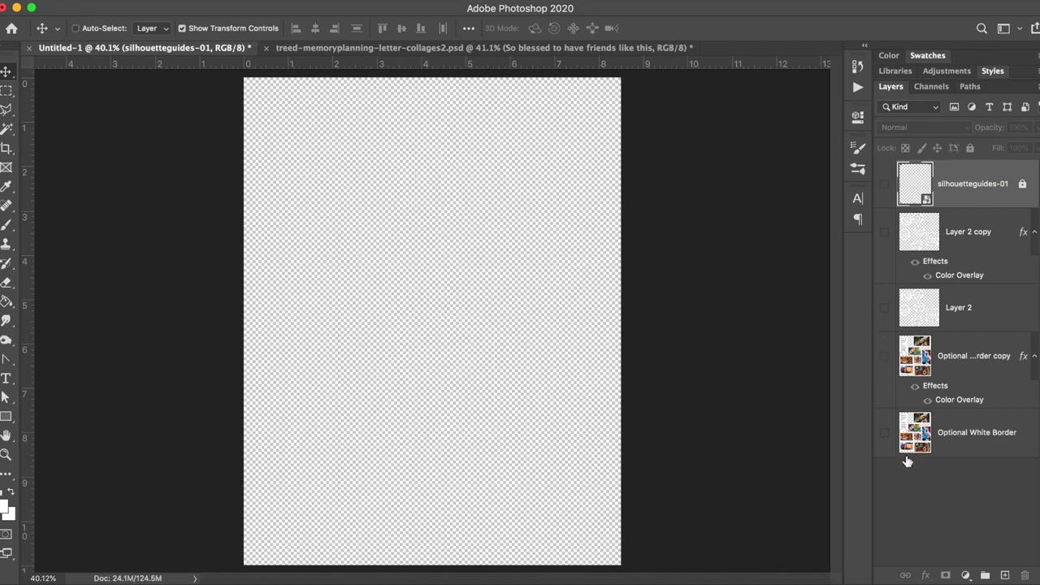
pyautogui.press('super+shift+s')
pyautogui.click(541, 418)
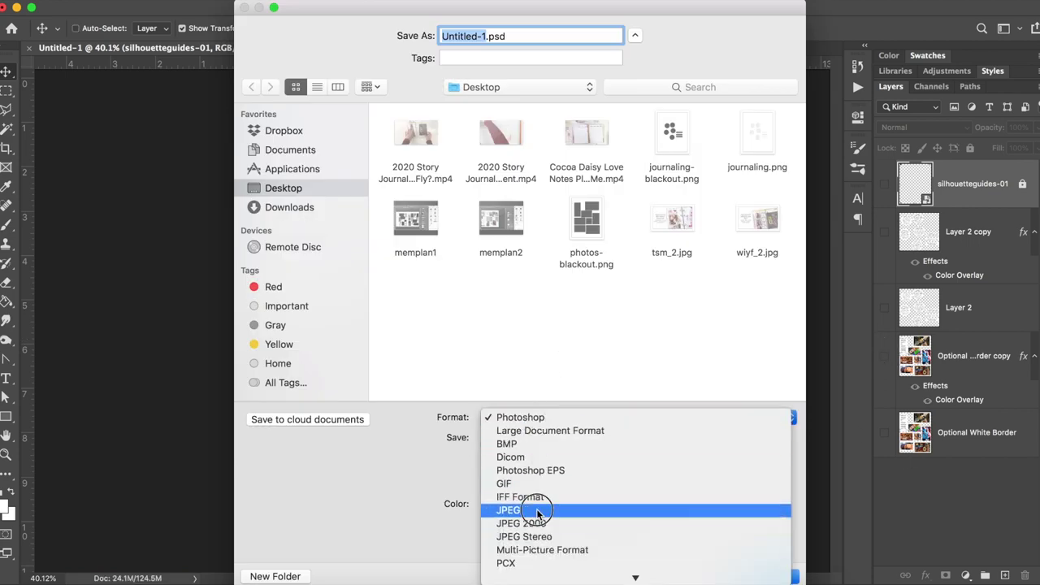
pyautogui.click(536, 511)
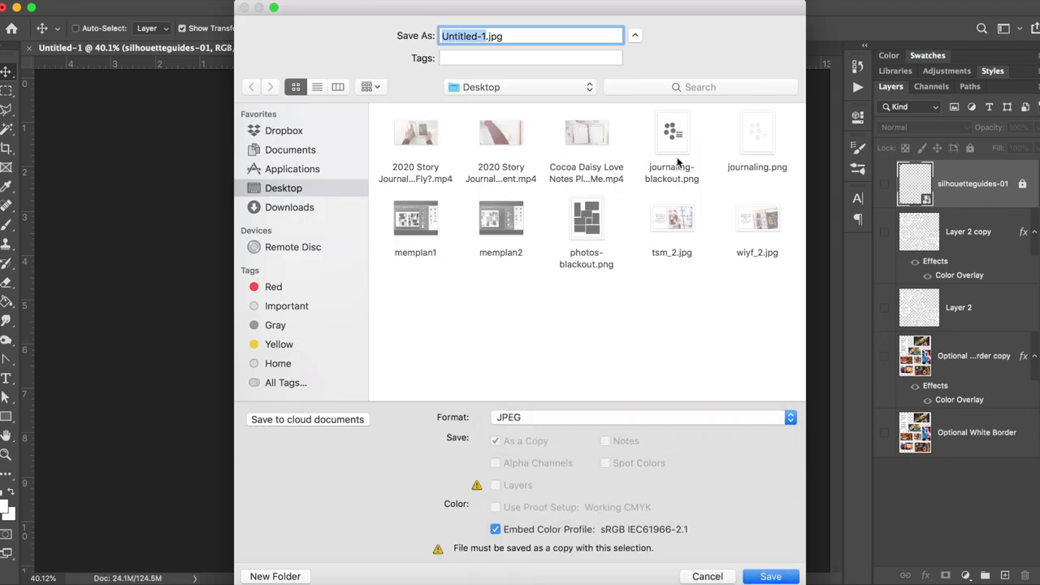
pyautogui.click(547, 413)
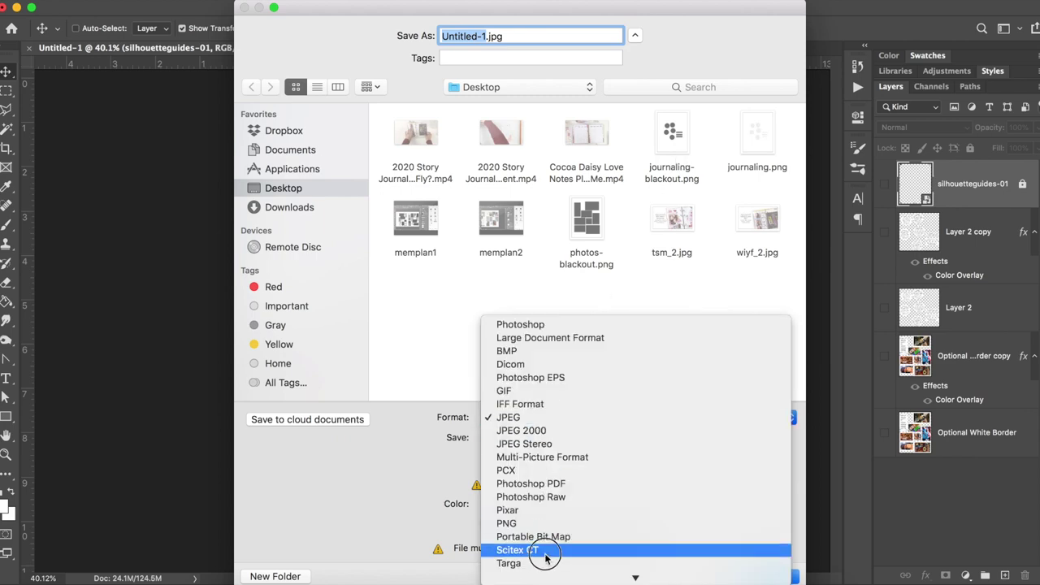
pyautogui.click(532, 525)
pyautogui.write('photos.png')
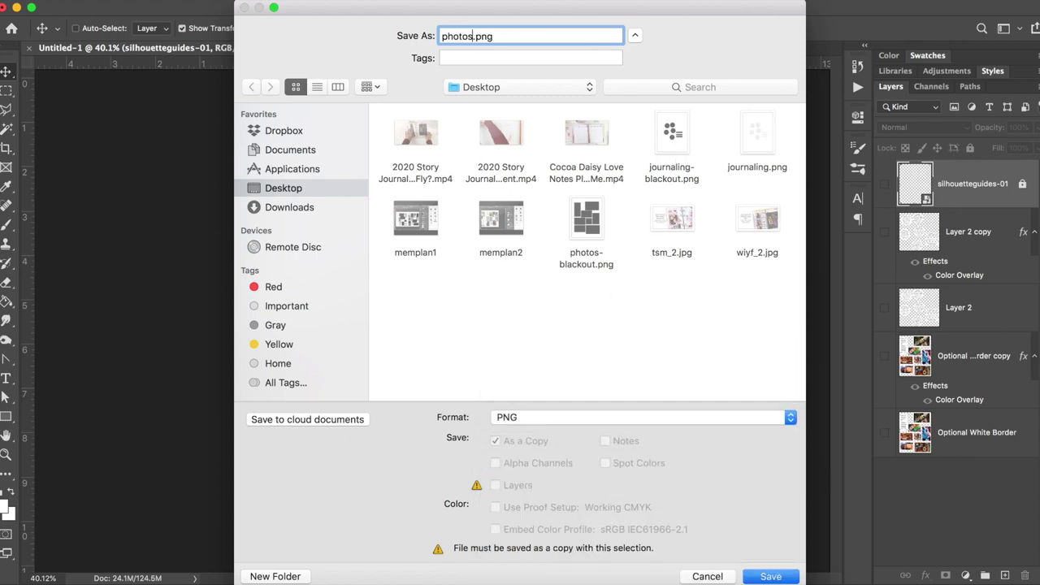
pyautogui.press('Return')
pyautogui.press('Return')
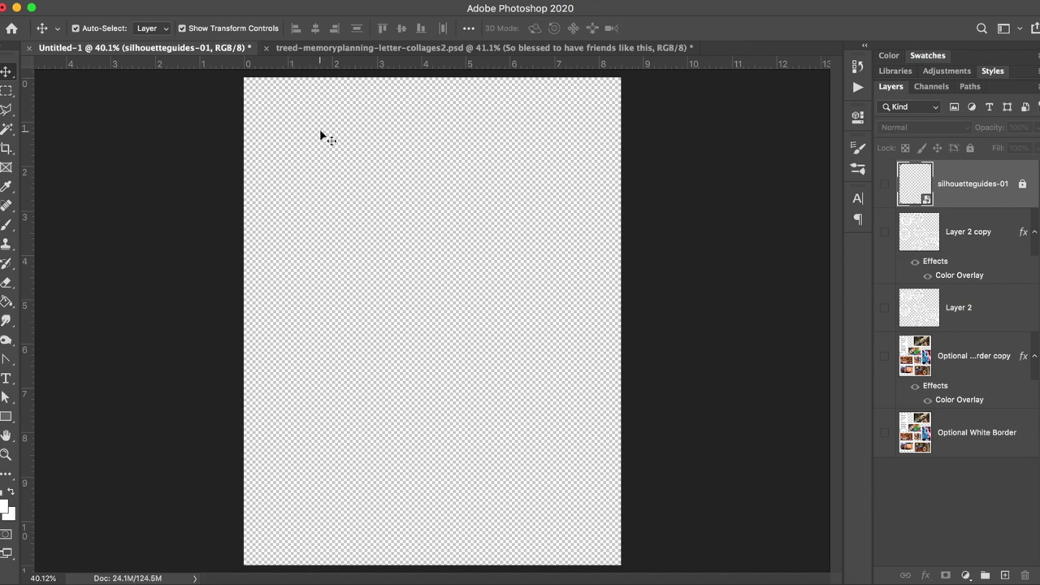
# Step: Set the canvas size of Untitled-1 to 12 by 12 inches
pyautogui.press('super+alt+c')
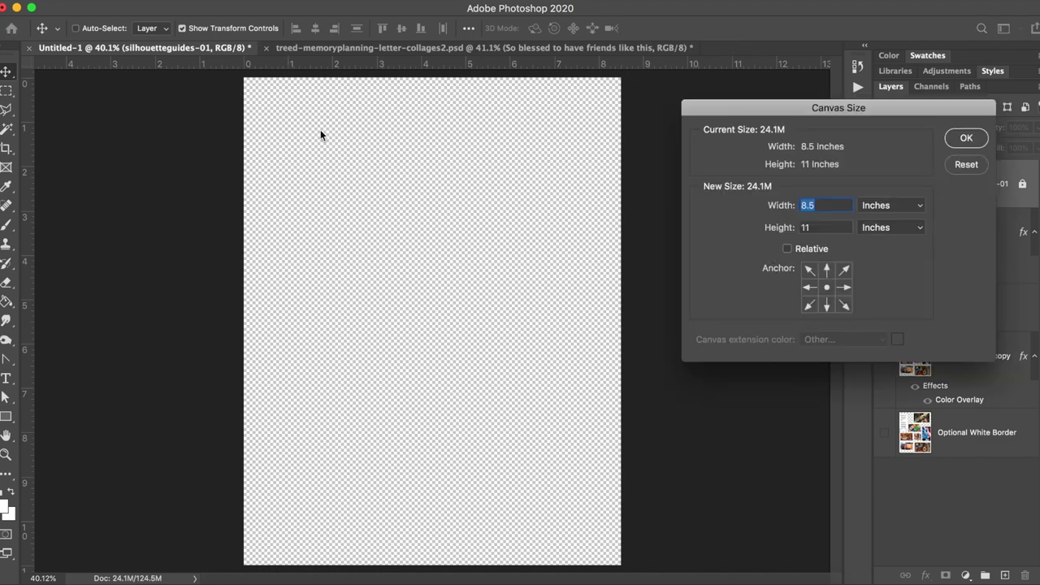
pyautogui.write('12')
pyautogui.press('Tab')
pyautogui.write('12')
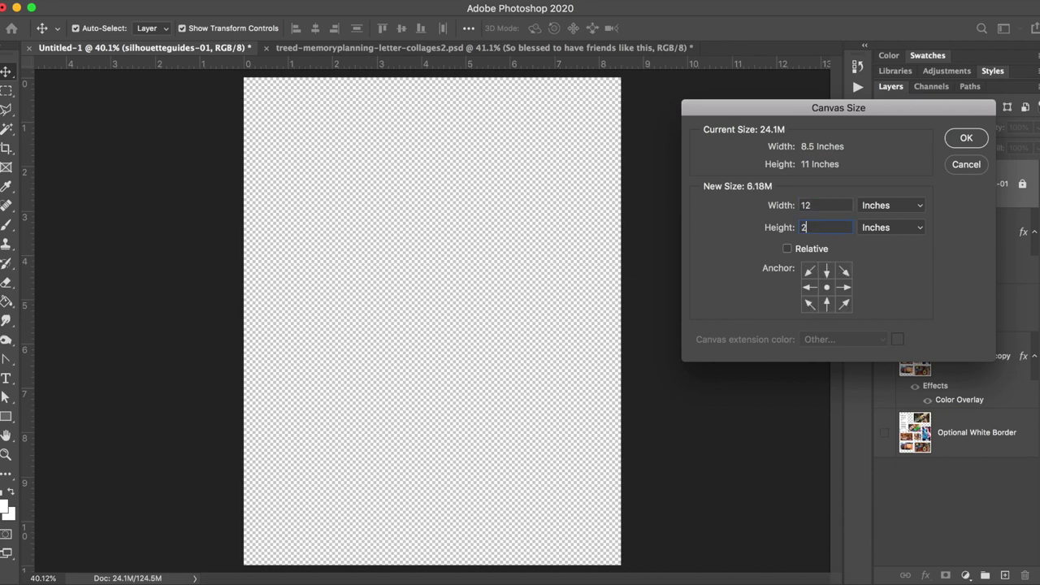
pyautogui.press('Return')
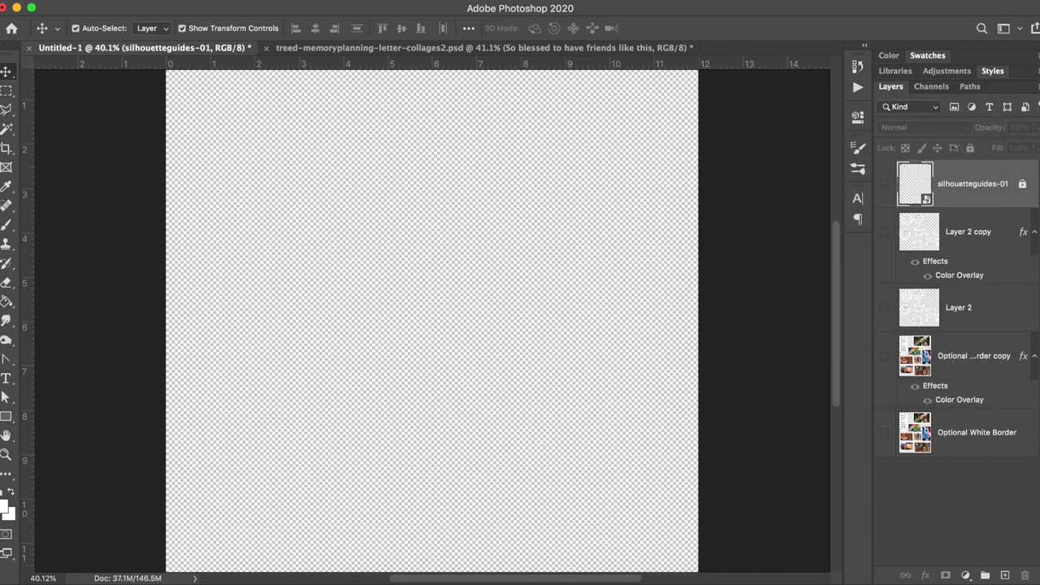
# Step: Display the document grid and adjust its subdivisions in the Guides, Grid & Slices preferences, keeping gridlines every 1 inch
pyautogui.doubleClick(555, 68)
pyautogui.click(174, 255)
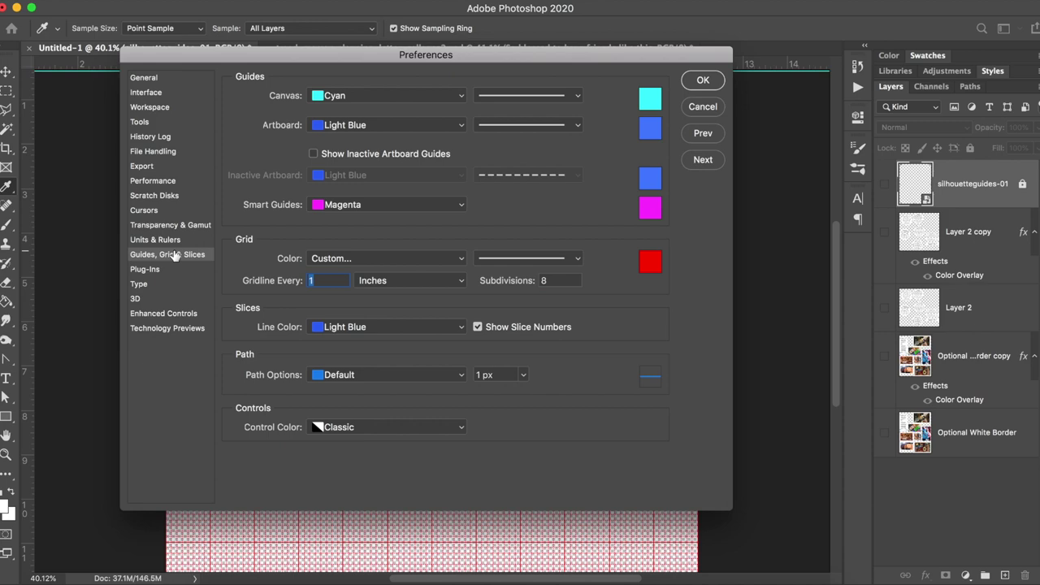
pyautogui.click(542, 279)
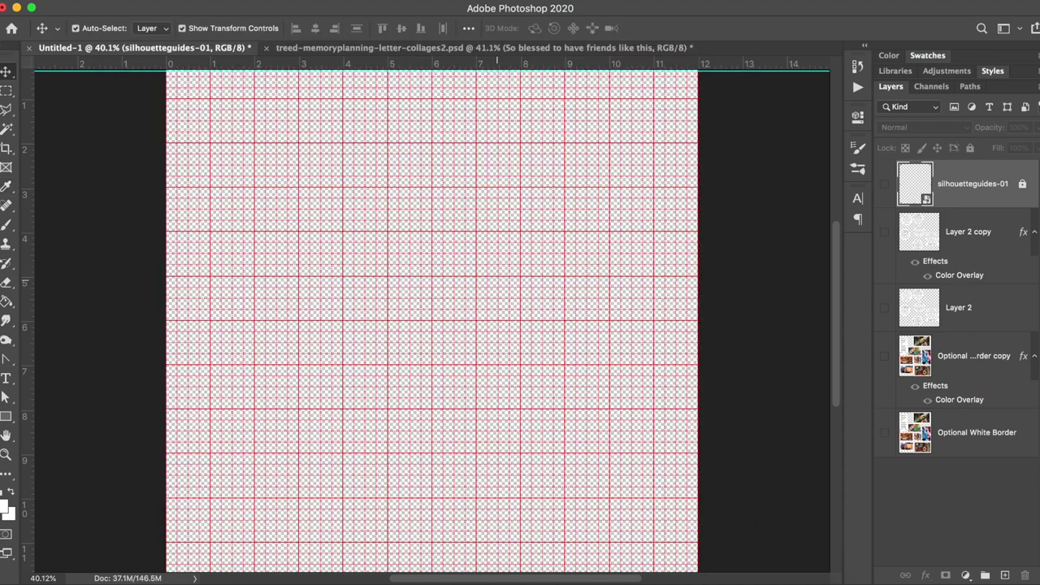
pyautogui.scroll(-2, 378, 99)
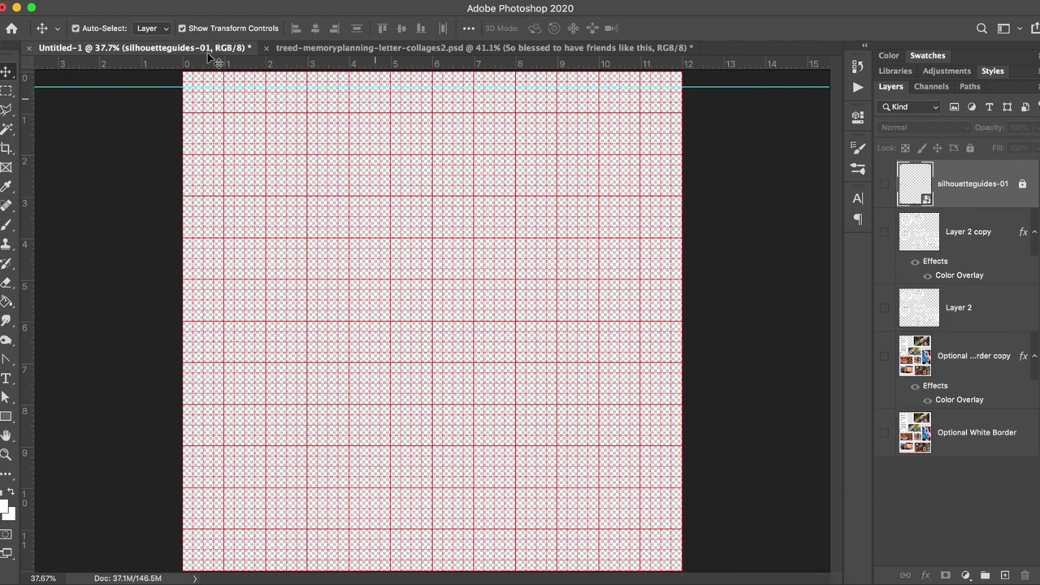
# Step: Copy the light gray Pattern rectangle from the collages document into Untitled-1 and place it near the canvas's upper-left corner
pyautogui.click(162, 90)
pyautogui.click(166, 92)
pyautogui.click(212, 49)
pyautogui.click(388, 144)
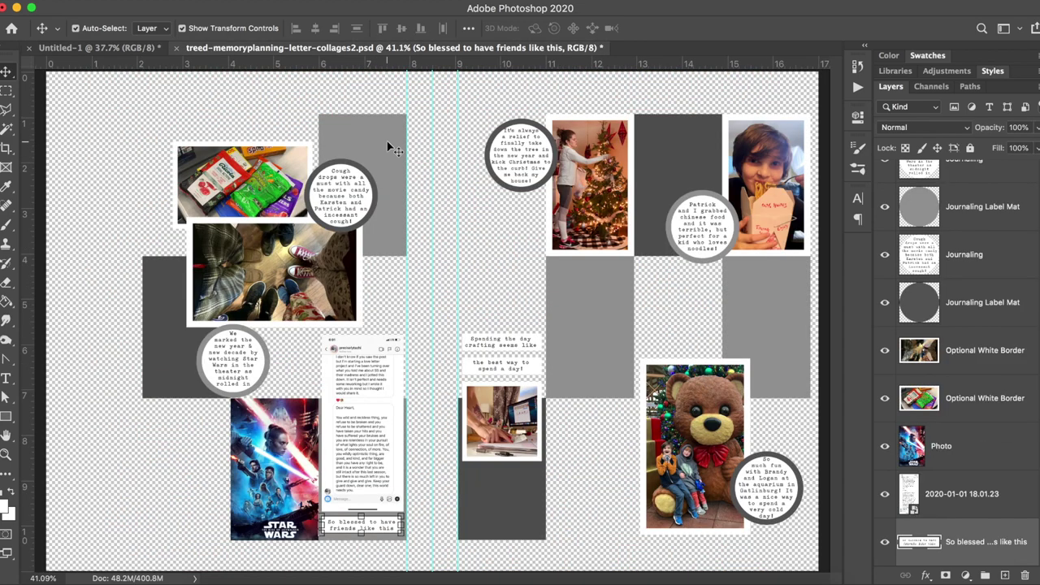
pyautogui.click(149, 48)
pyautogui.press('super+v')
pyautogui.moveTo(445, 297); pyautogui.dragTo(354, 113)
# Step: Duplicate the gray rectangle into a top row of four spaced 3 inches apart, and shift the row left about half an inch
pyautogui.press('super+j')
pyautogui.click(215, 104)
pyautogui.moveTo(216, 104); pyautogui.dragTo(244, 103)
pyautogui.moveTo(342, 109); pyautogui.dragTo(373, 107)
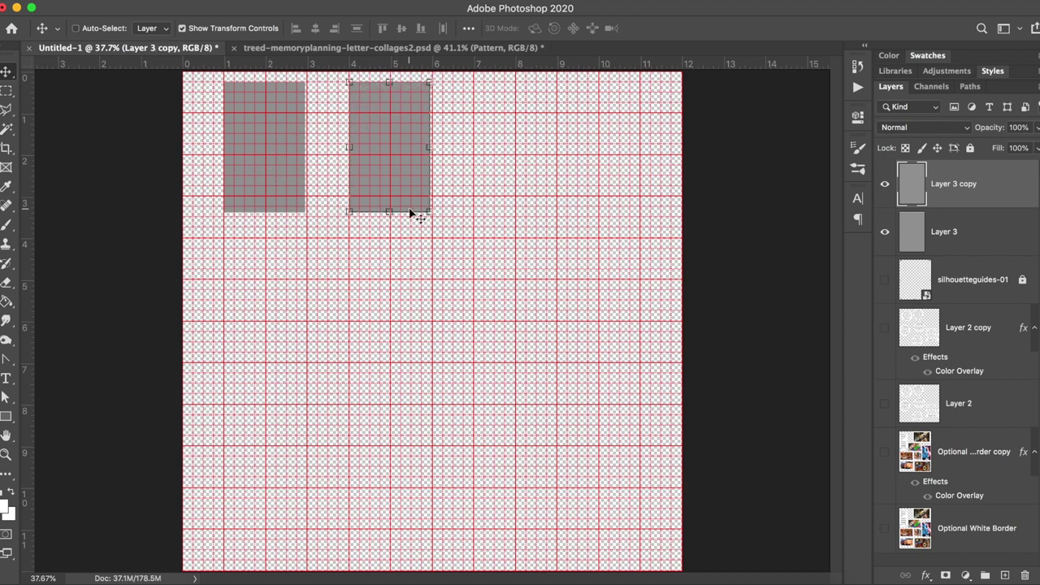
pyautogui.moveTo(389, 186); pyautogui.dragTo(644, 158)
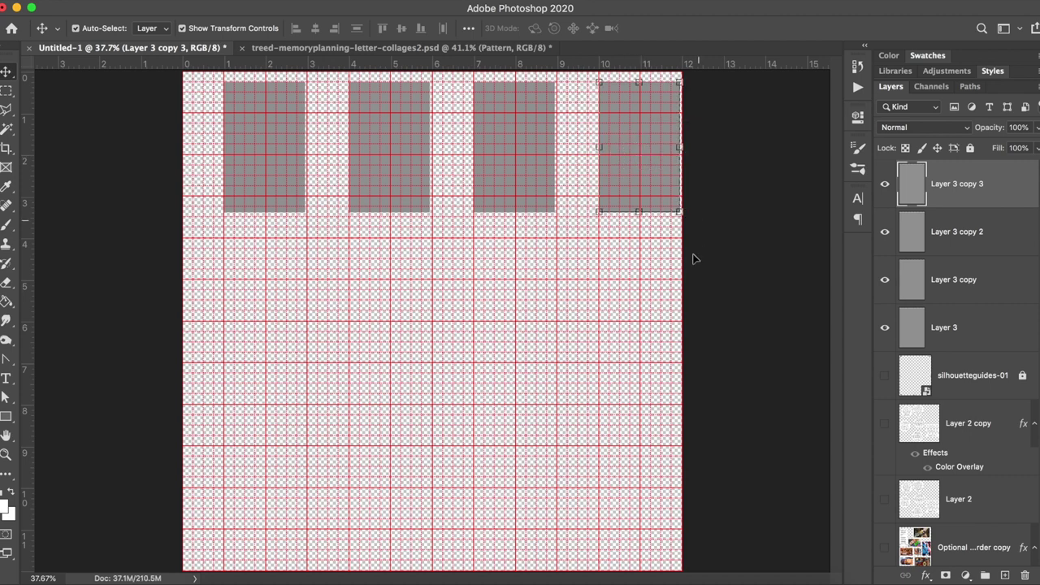
pyautogui.moveTo(664, 279); pyautogui.dragTo(246, 151)
pyautogui.click(387, 289)
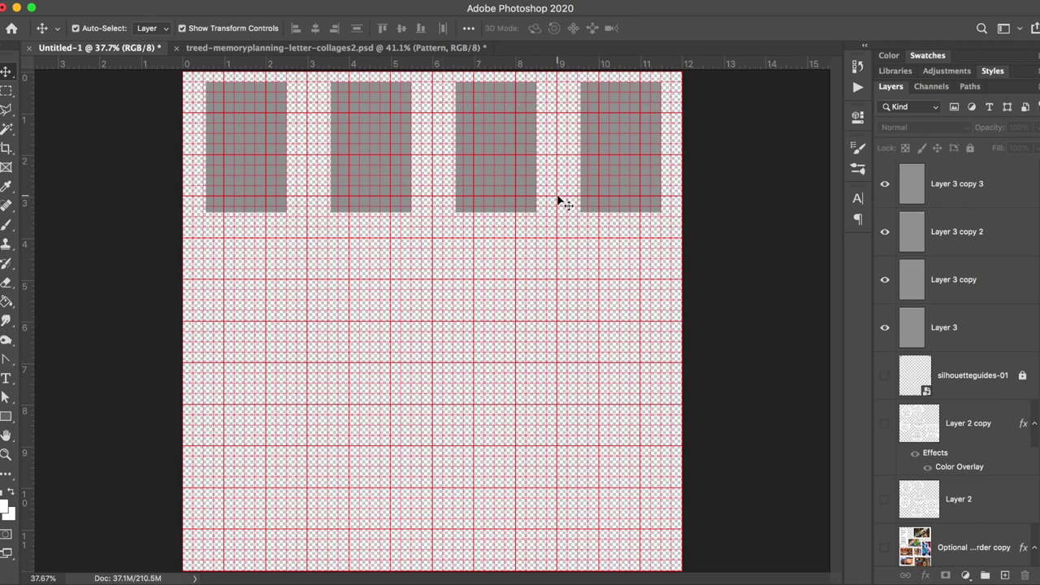
# Step: Check the collage layout and duplicate three gray rectangles as a second row directly below the first three in Untitled-1
pyautogui.click(216, 48)
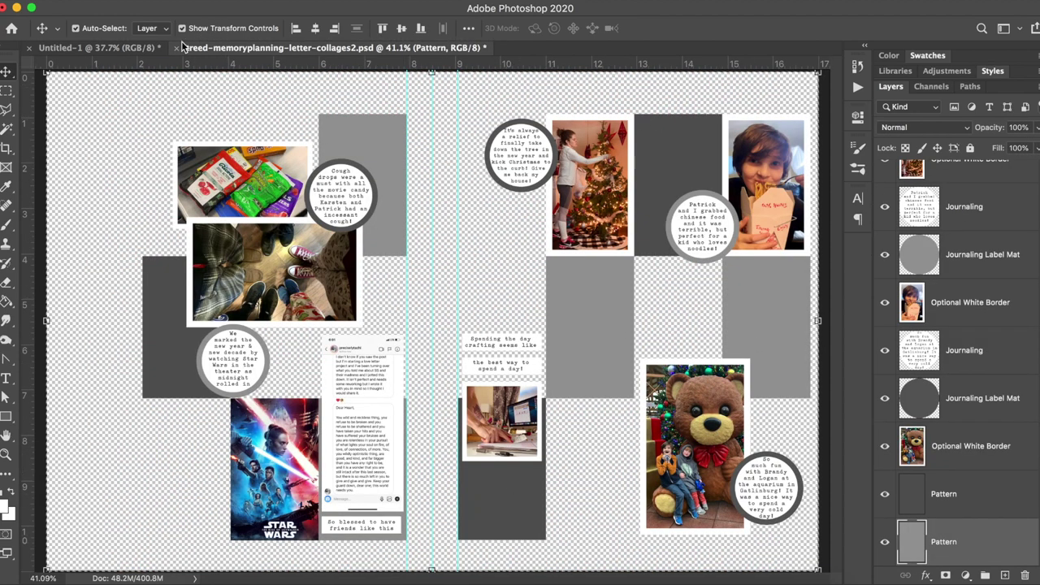
pyautogui.click(129, 51)
pyautogui.rightClick(252, 261)
pyautogui.click(509, 180)
pyautogui.moveTo(522, 273); pyautogui.dragTo(226, 299)
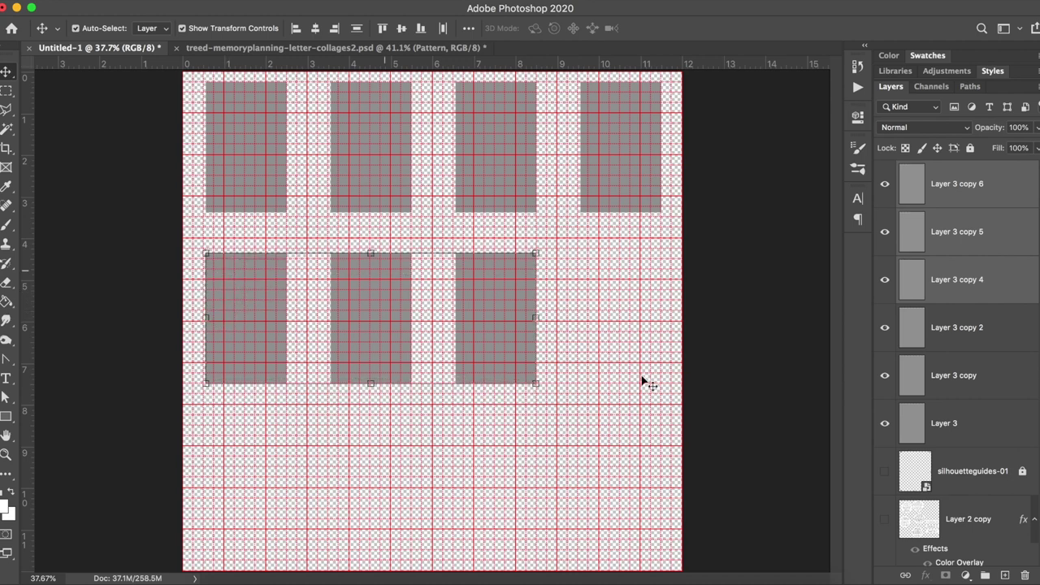
# Step: Copy the dark Journaling Label Mat circle from the collages document into Untitled-1 and place it below the second row's first rectangle
pyautogui.click(279, 49)
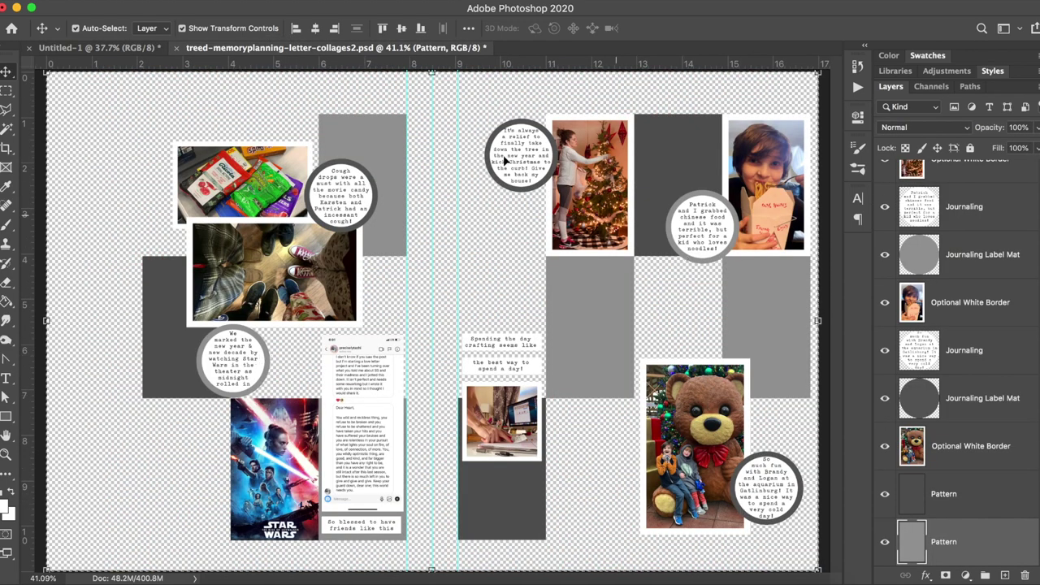
pyautogui.click(376, 190)
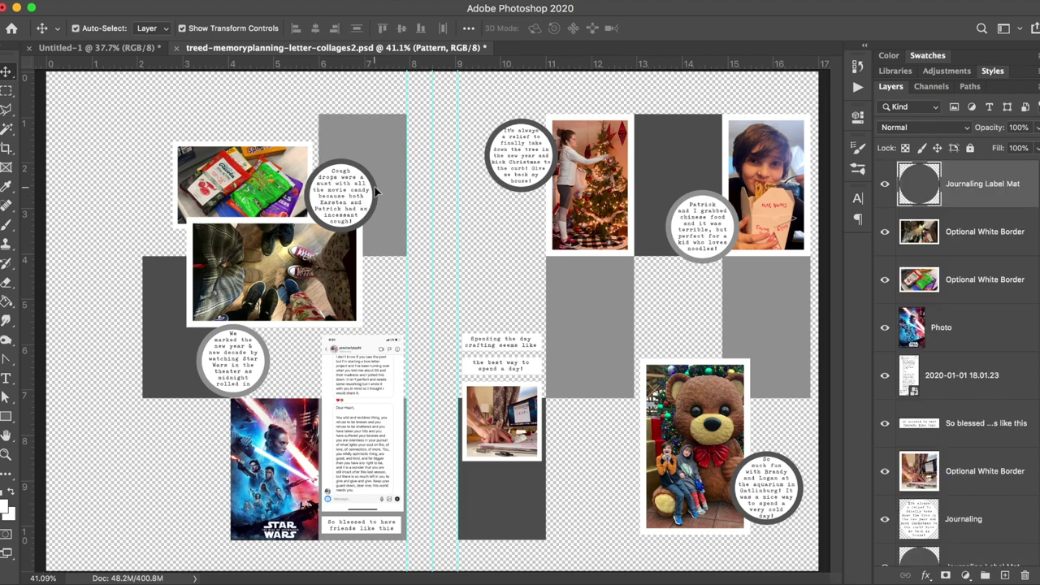
pyautogui.press('super+a')
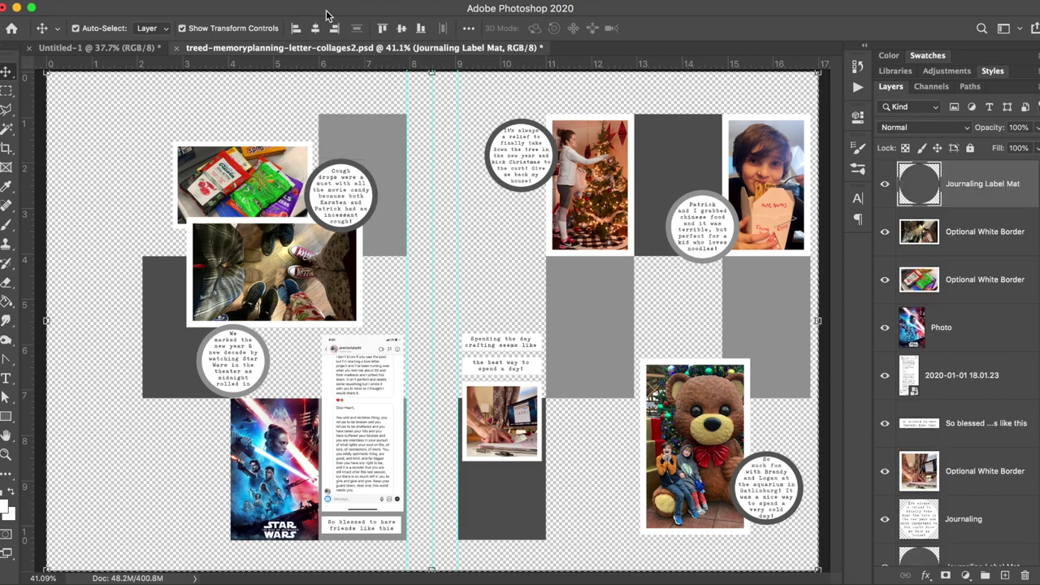
pyautogui.click(135, 48)
pyautogui.press('super+v')
pyautogui.moveTo(408, 335); pyautogui.dragTo(283, 441)
pyautogui.moveTo(248, 437); pyautogui.dragTo(286, 441)
pyautogui.press('Left')
pyautogui.press('Left')
# Step: Duplicate the dark label mat circle into a row of four spaced about 3 inches apart below the rectangles in Untitled-1
pyautogui.hotkey('ctrl', 'j')
pyautogui.moveTo(286, 437); pyautogui.dragTo(410, 424)
pyautogui.hotkey('ctrl', 'j')
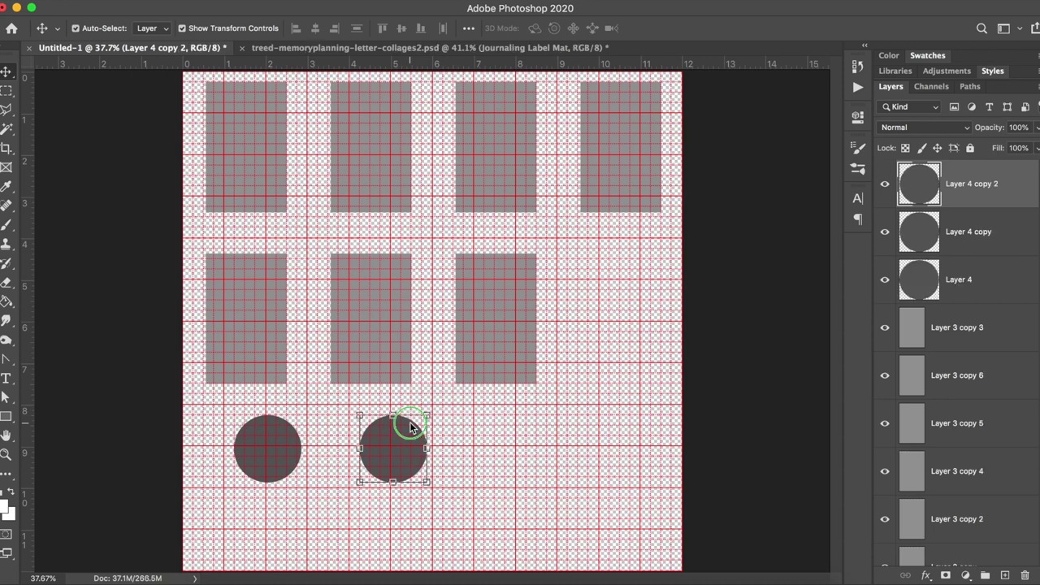
pyautogui.rightClick(410, 423)
pyautogui.click(414, 428)
pyautogui.moveTo(401, 431); pyautogui.dragTo(647, 434)
pyautogui.hotkey('ctrl', 'j')
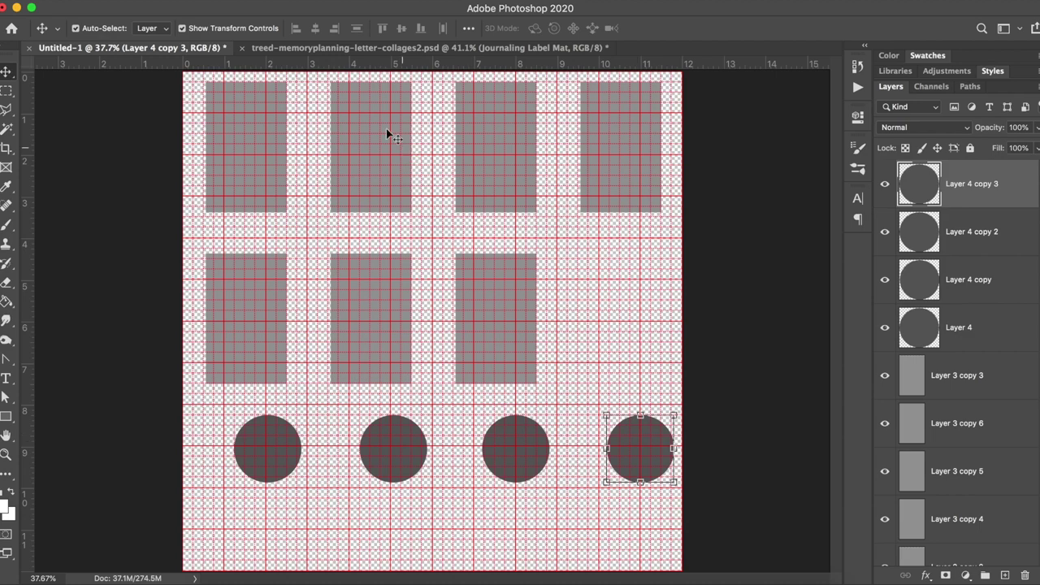
# Step: Check the mats in the collages document and add a fifth circle in Untitled-1 above the row's last circle
pyautogui.click(382, 47)
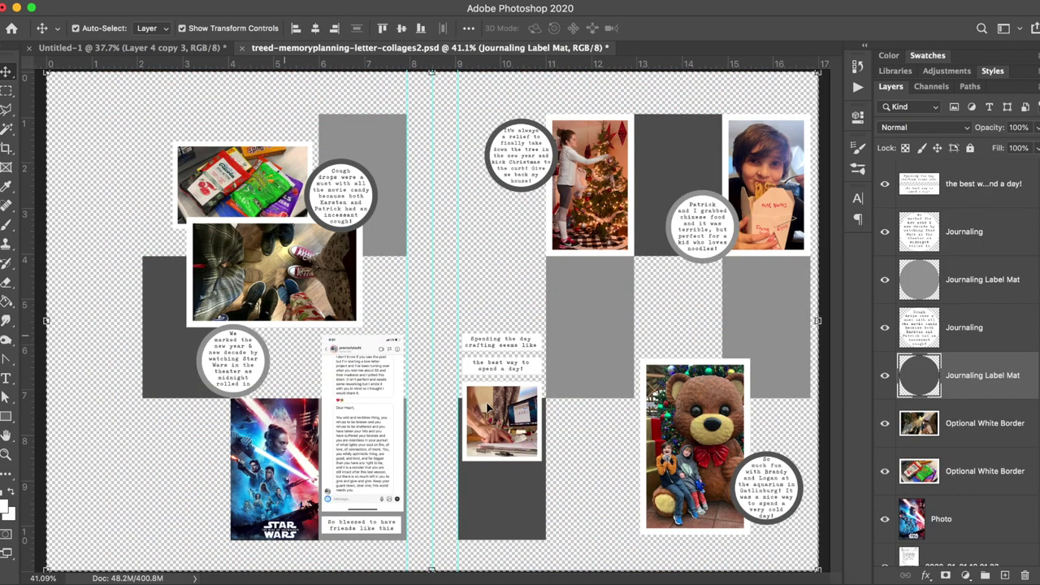
pyautogui.click(129, 48)
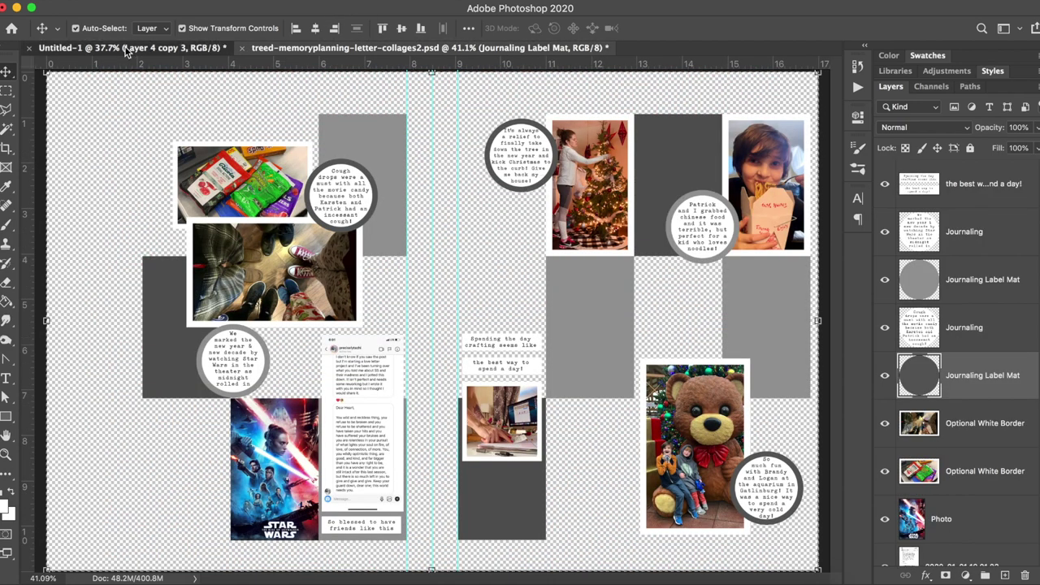
pyautogui.moveTo(646, 442); pyautogui.dragTo(647, 319)
# Step: Hide the grid guides, merge all rectangles and circles into one layer, and apply a black Color Overlay to it
pyautogui.press('super+apostrophe')
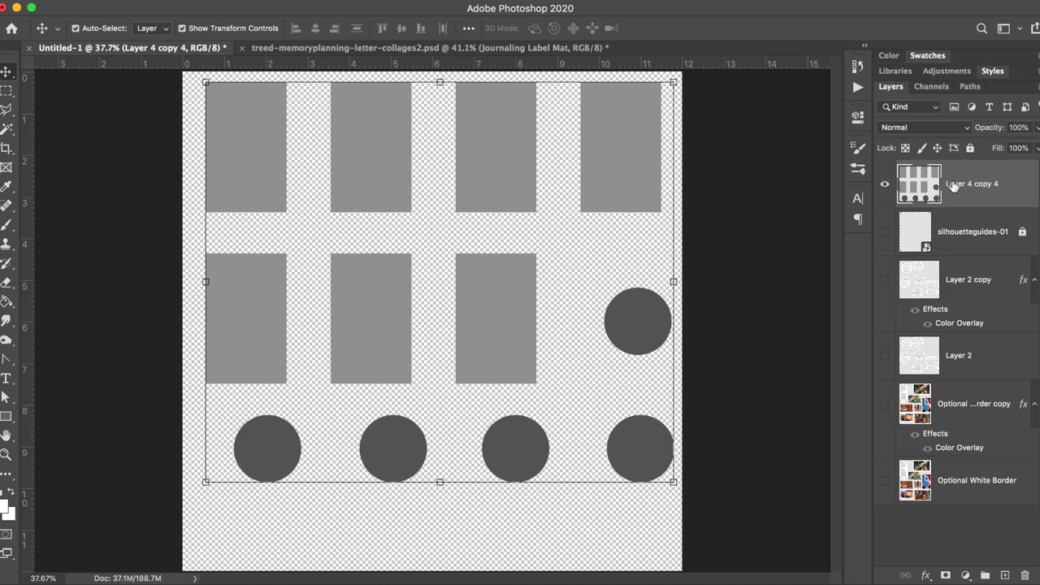
pyautogui.doubleClick(1006, 183)
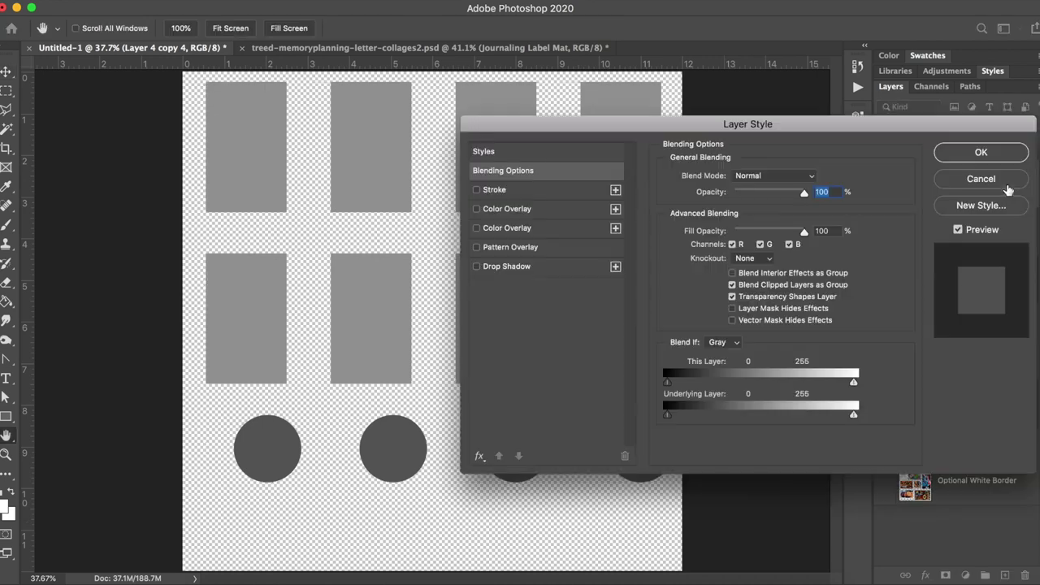
pyautogui.click(506, 209)
pyautogui.click(983, 152)
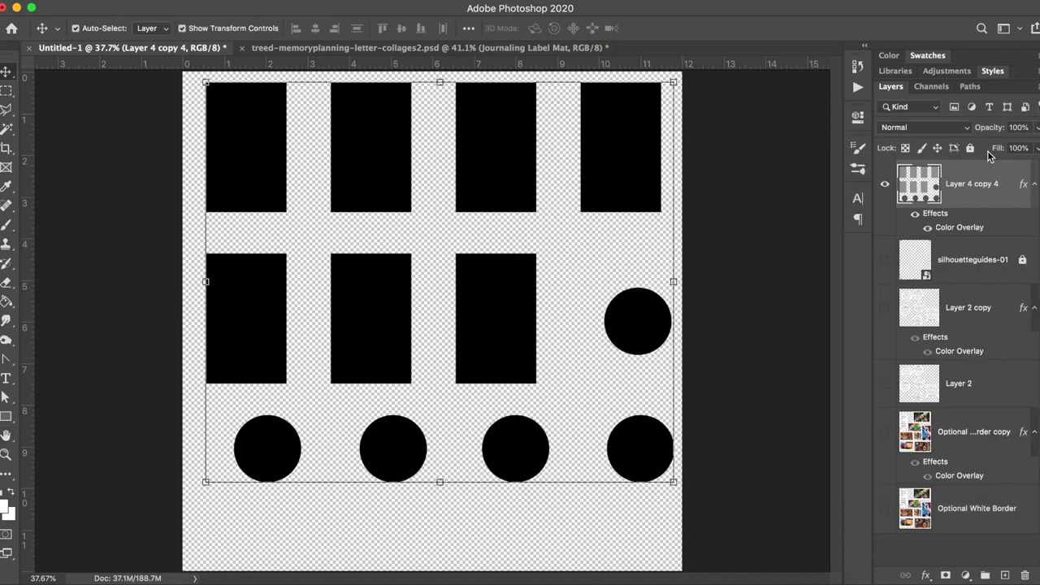
# Step: Save the blackout shapes to the Desktop as a PNG named paperguides with the large file size option
pyautogui.press('super+s')
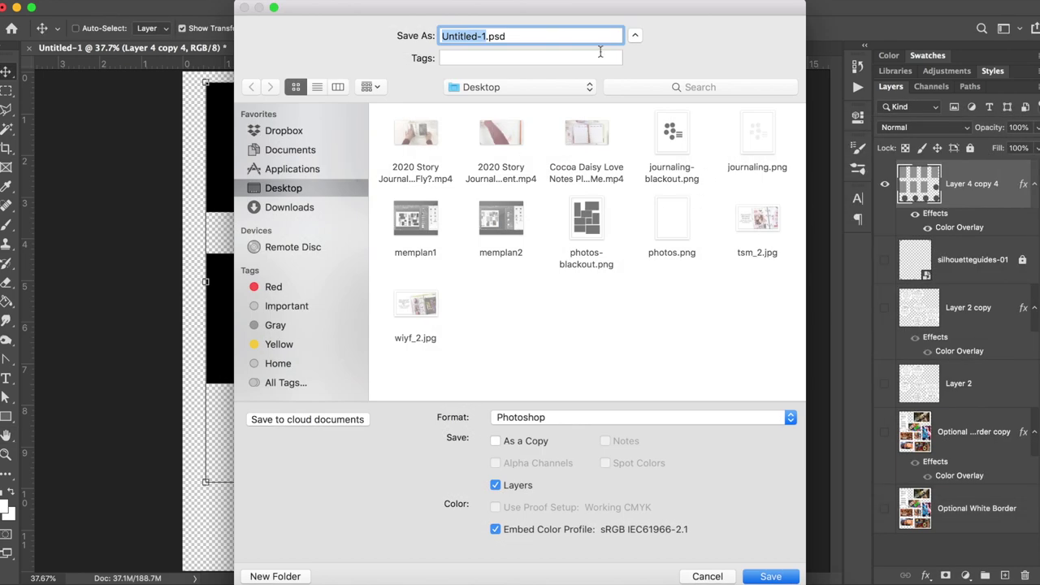
pyautogui.write('paperguide')
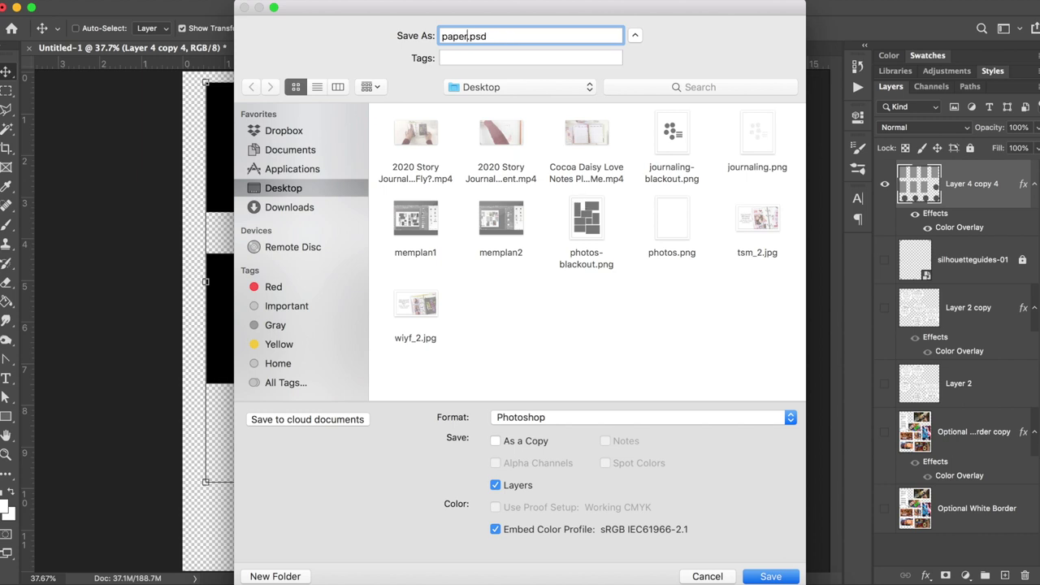
pyautogui.write('s')
pyautogui.click(520, 417)
pyautogui.click(532, 536)
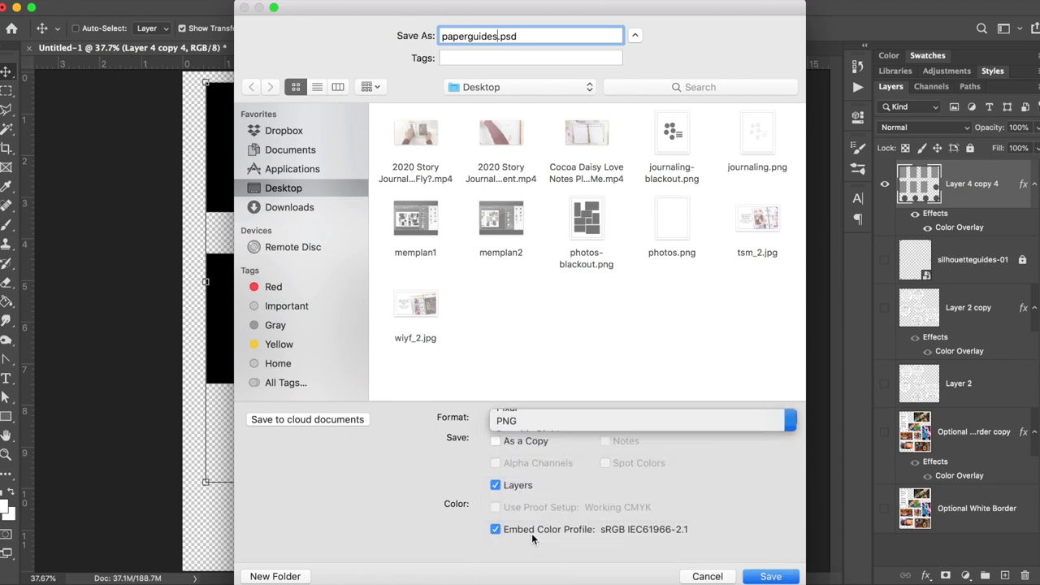
pyautogui.click(770, 575)
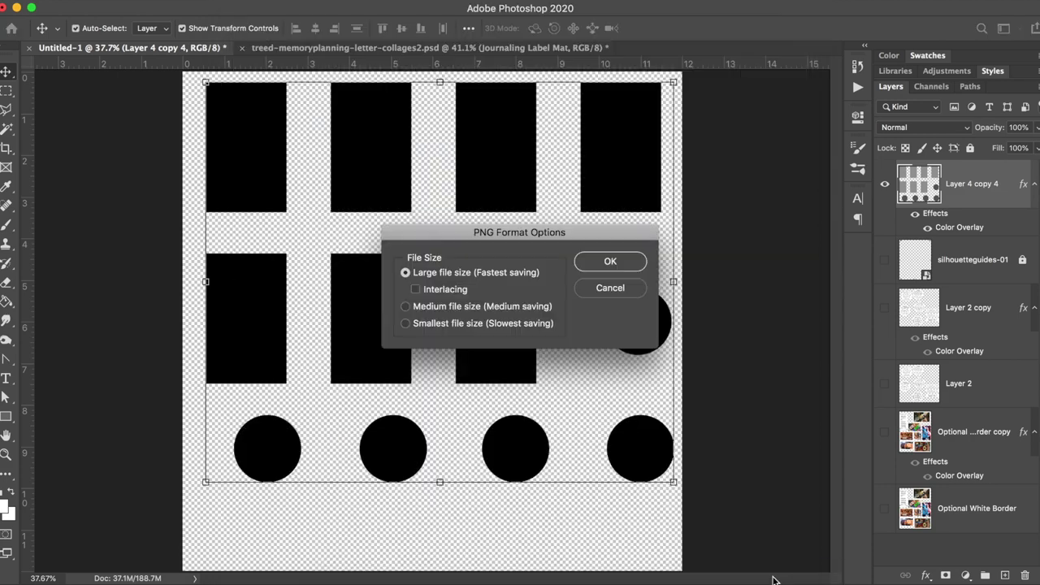
pyautogui.click(611, 261)
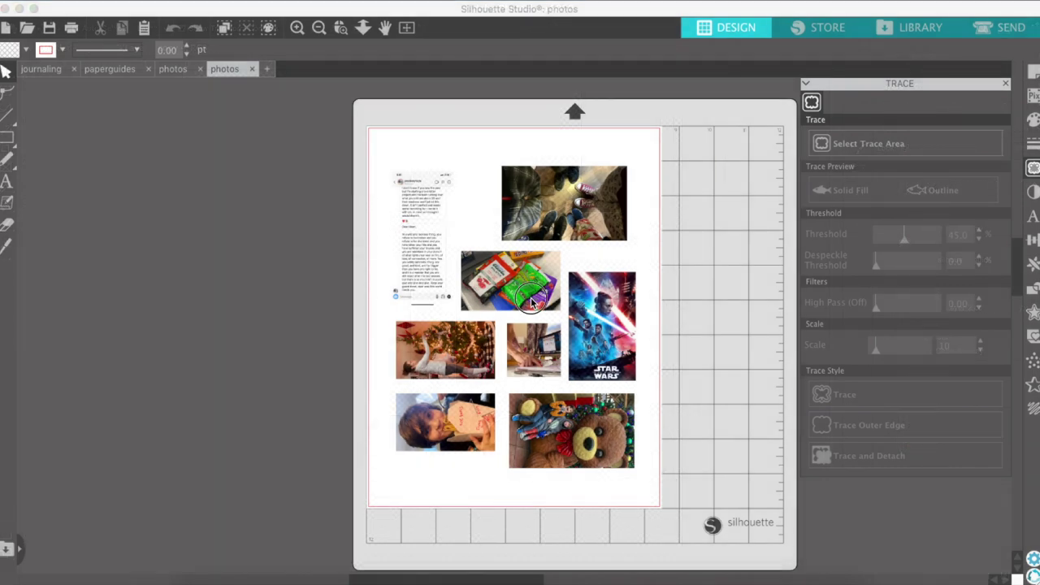
# Step: In Silhouette Studio, turn on registration marks for the photos page with length 0.197 in, thickness 0.30 and inset 0.394 in
pyautogui.click(532, 302)
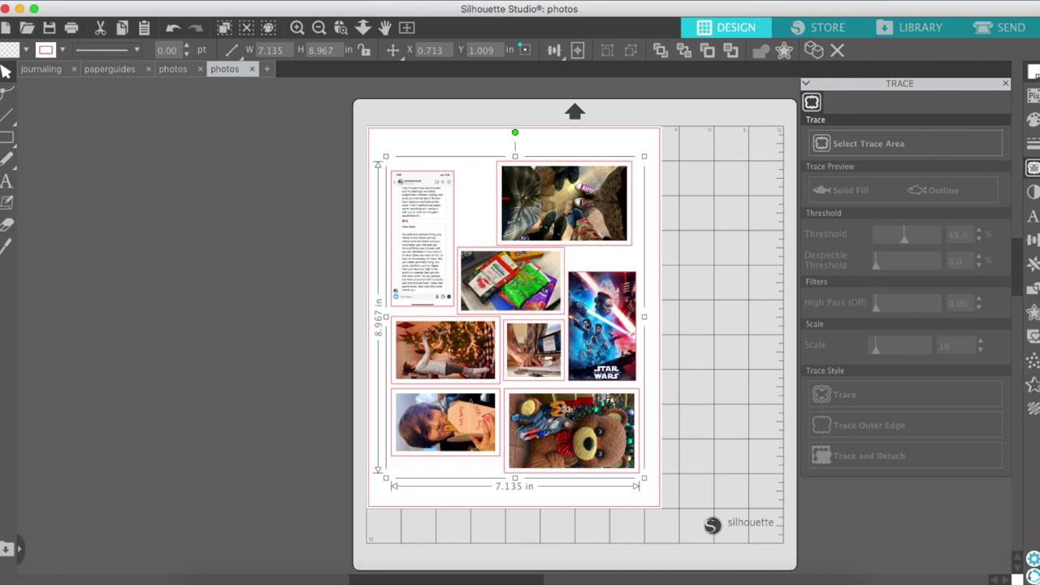
pyautogui.click(1033, 72)
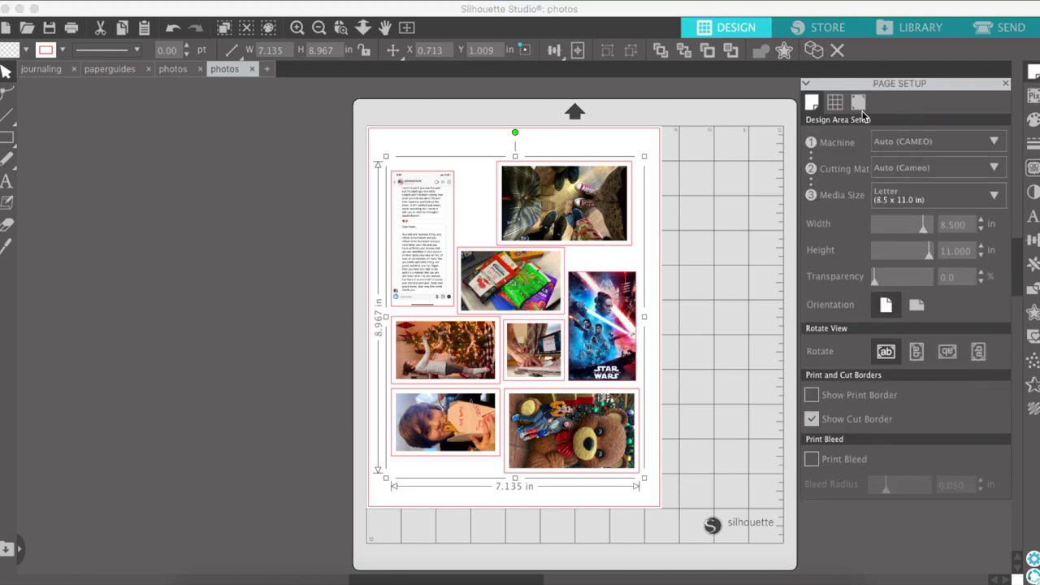
pyautogui.click(859, 104)
pyautogui.click(817, 141)
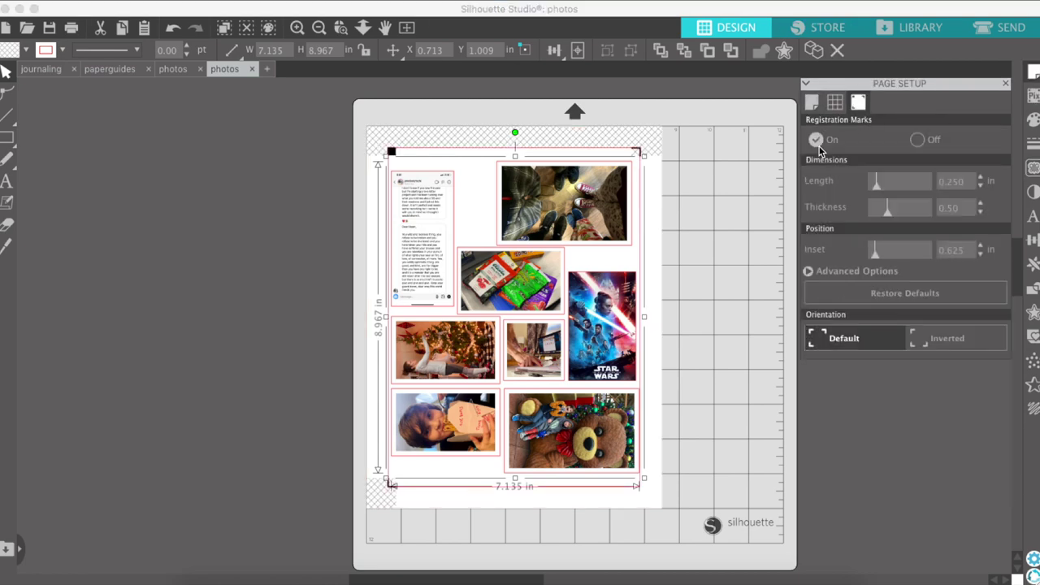
pyautogui.click(980, 186)
pyautogui.click(981, 211)
pyautogui.click(980, 211)
pyautogui.click(980, 253)
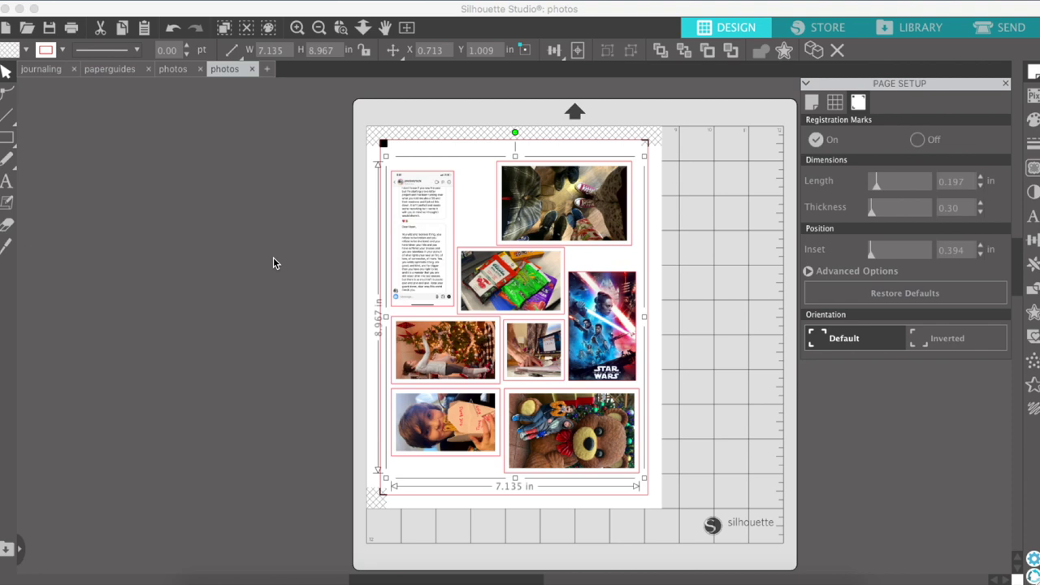
# Step: Review the print settings and the cut settings for the photos page without printing or cutting, and return to the design
pyautogui.click(146, 2)
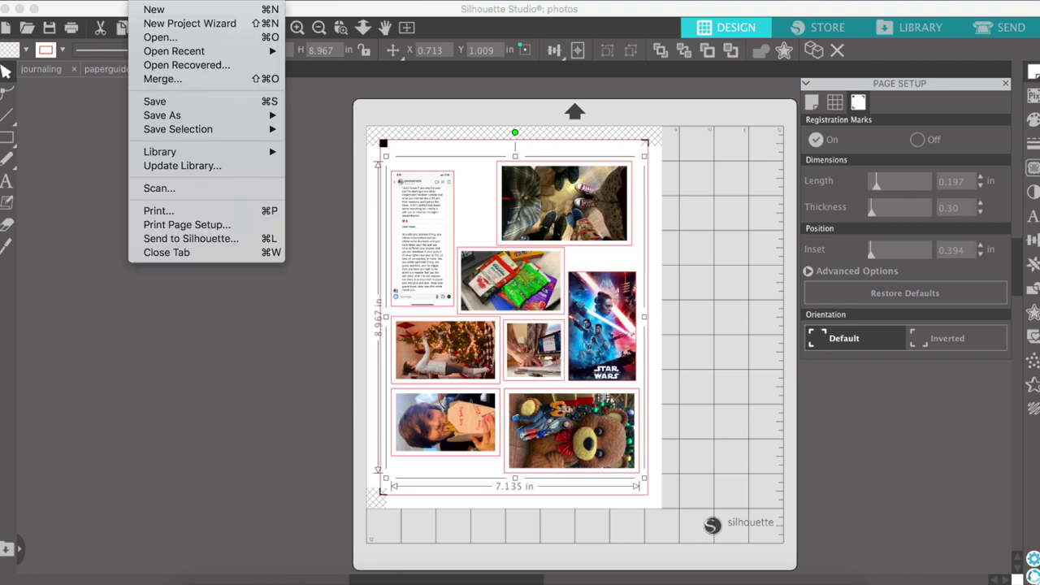
pyautogui.click(211, 216)
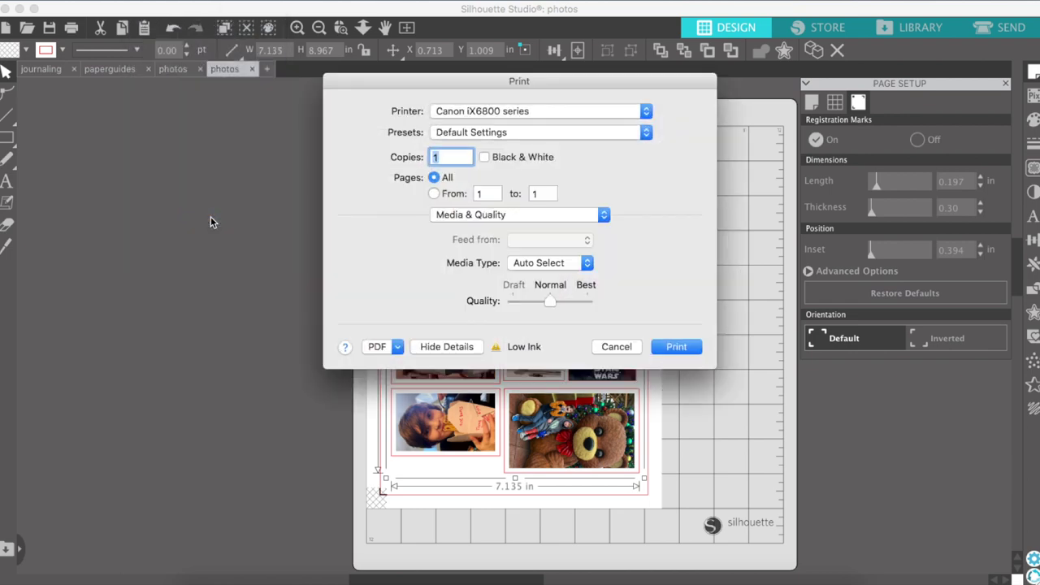
pyautogui.click(617, 346)
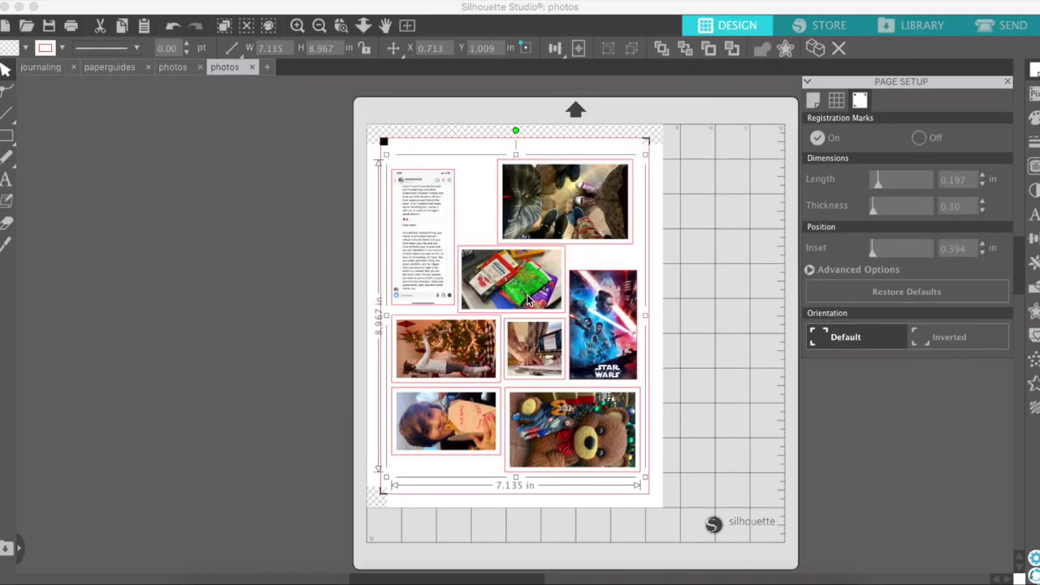
pyautogui.click(1007, 30)
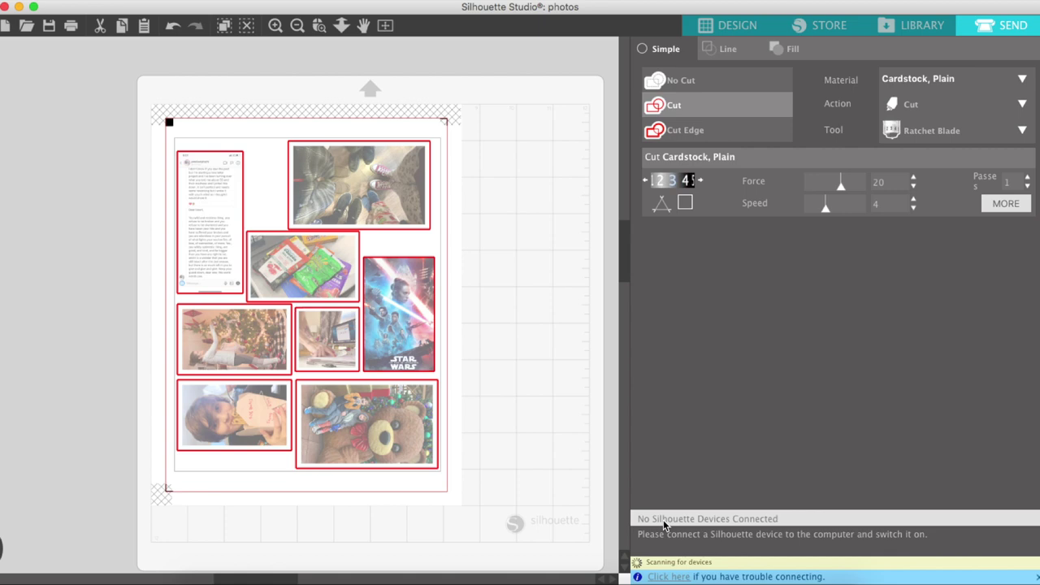
pyautogui.click(731, 25)
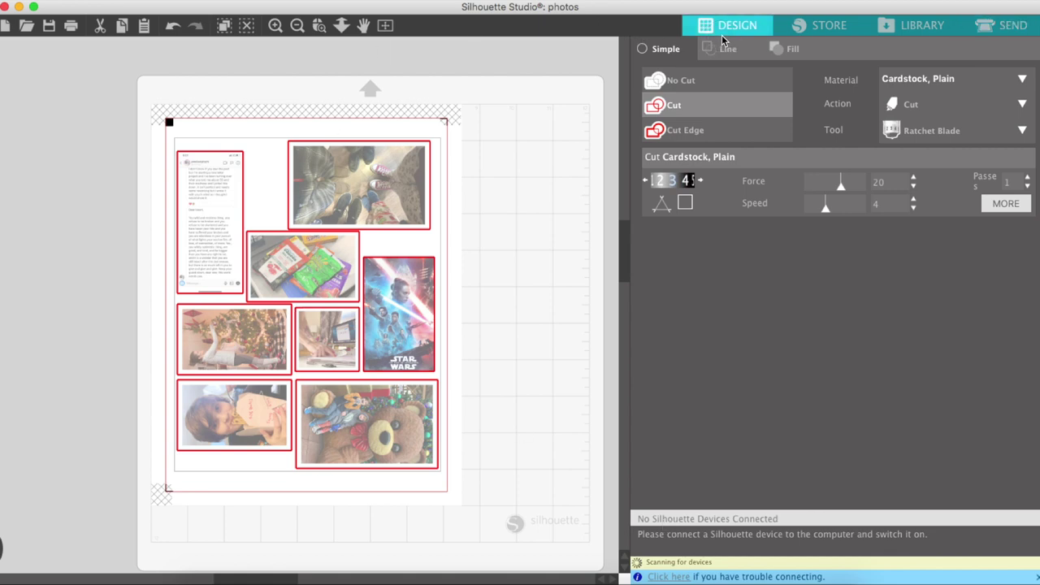
# Step: Set the media size of the paperguides design to Auto (12x12)
pyautogui.click(94, 67)
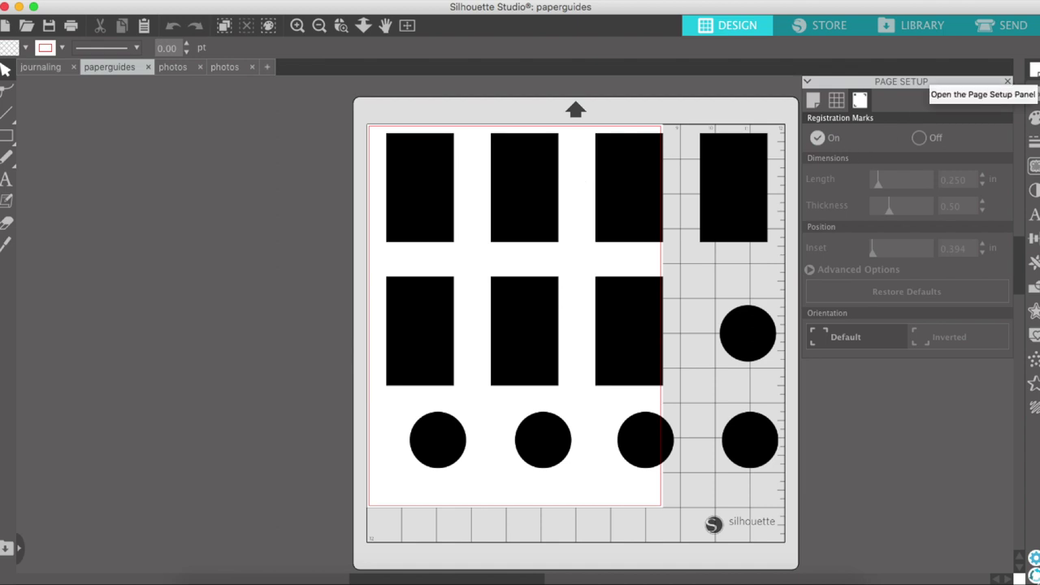
pyautogui.click(1033, 71)
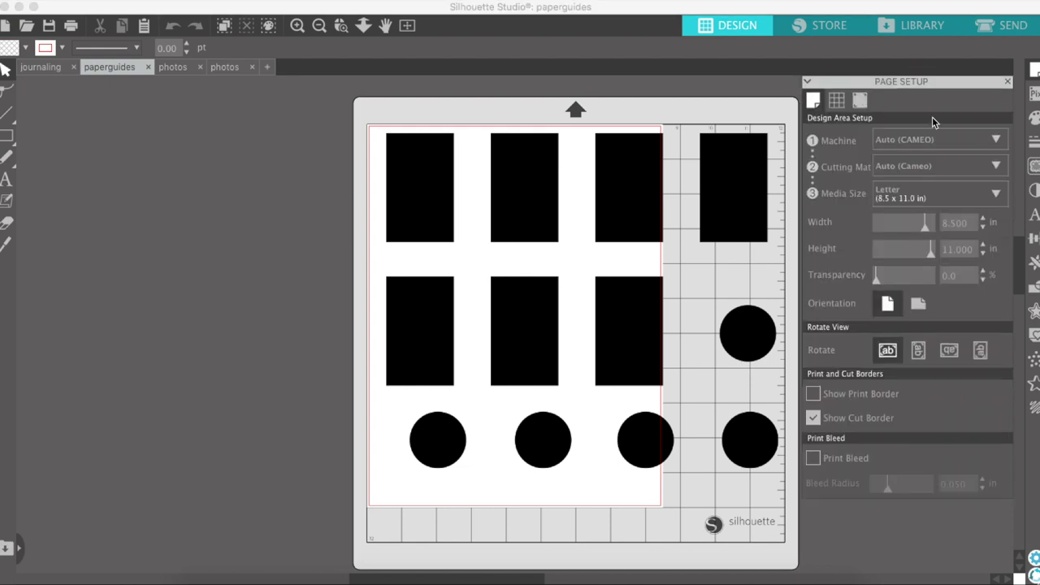
pyautogui.click(910, 197)
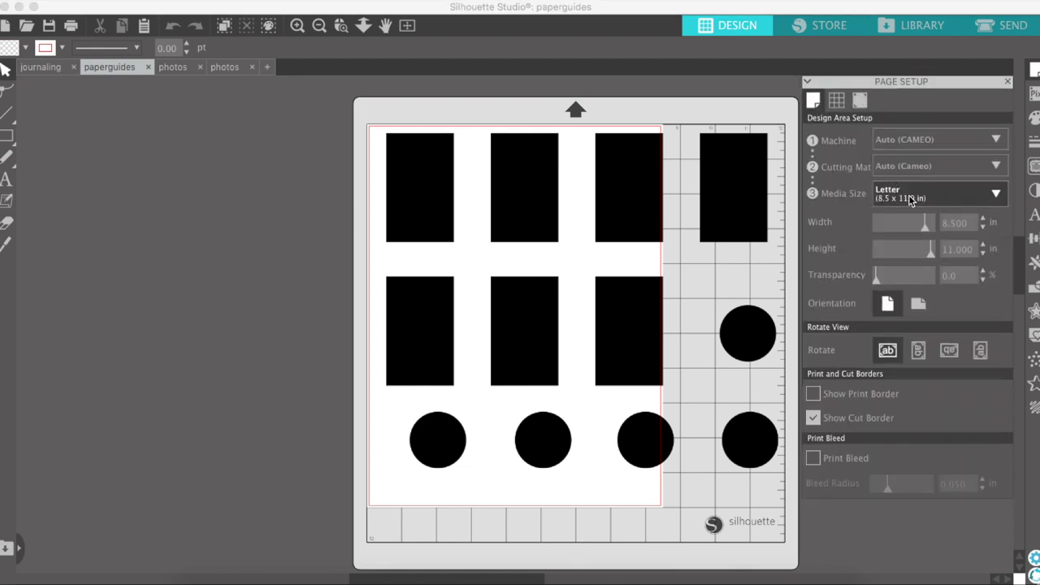
pyautogui.click(911, 222)
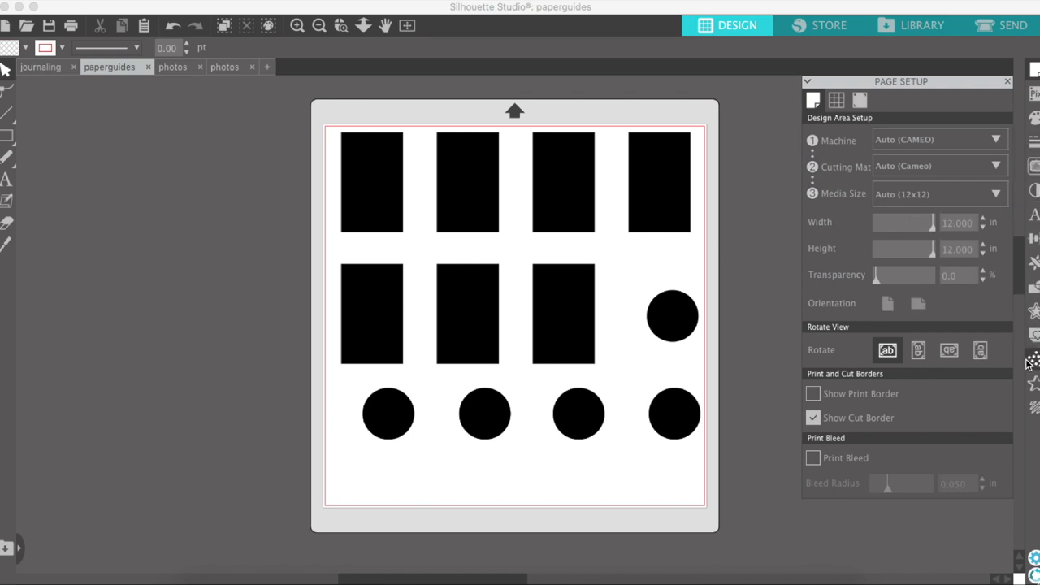
# Step: Trace all black rectangles and circles on the paperguides page and delete the original image, keeping only the cut outlines
pyautogui.click(1033, 166)
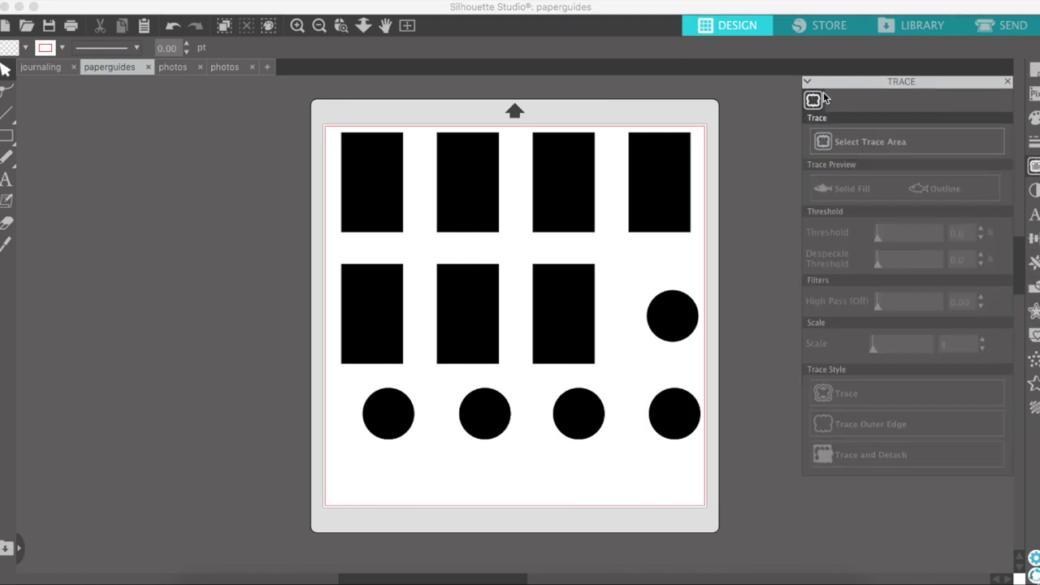
pyautogui.click(837, 140)
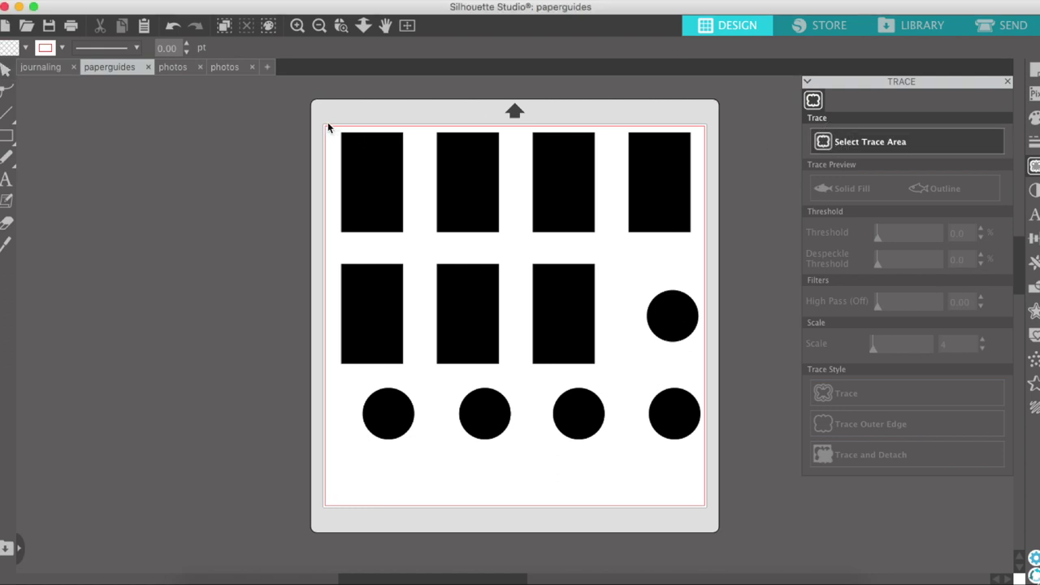
pyautogui.moveTo(325, 126)
pyautogui.mouseDown()
pyautogui.moveTo(430, 327)
pyautogui.moveTo(718, 488)
pyautogui.mouseUp()
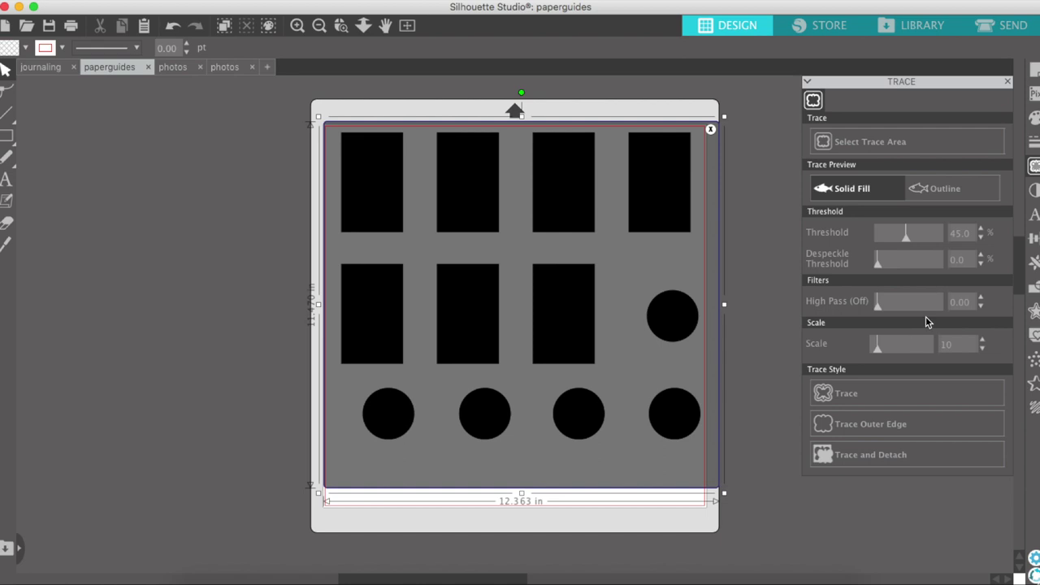
pyautogui.click(861, 396)
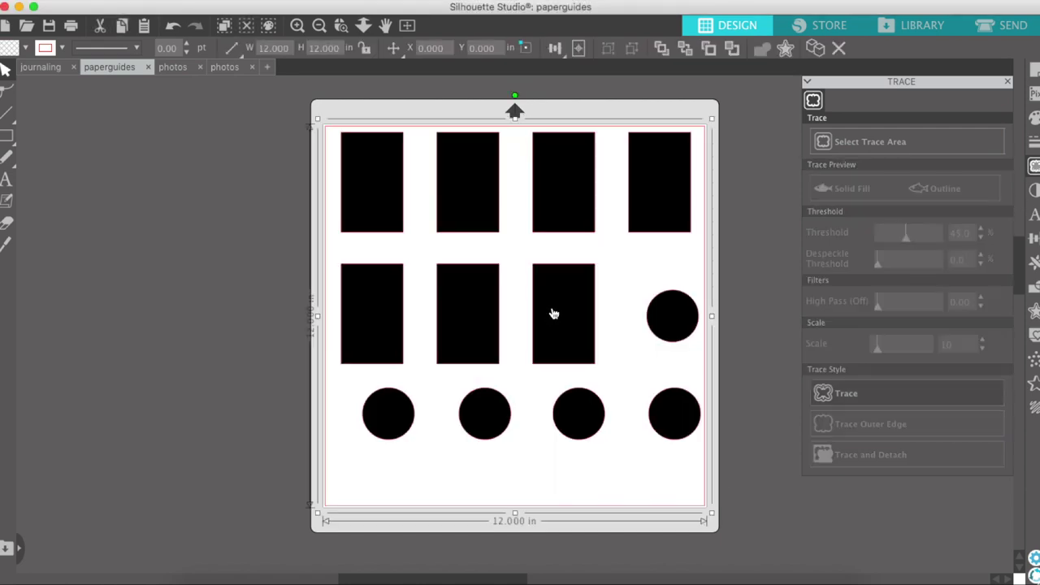
pyautogui.press('Delete')
pyautogui.click(552, 308)
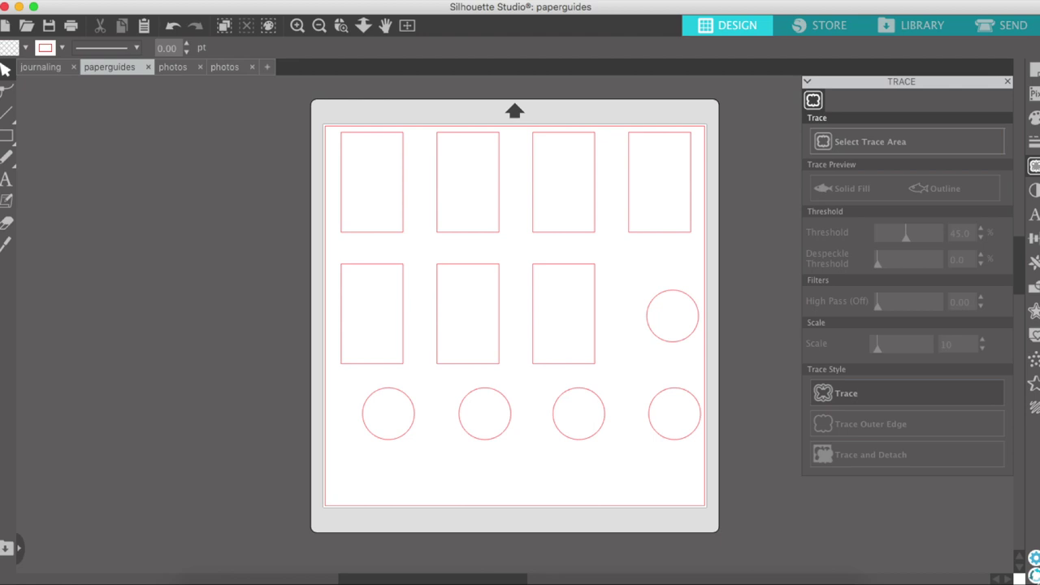
# Step: Show the grid on the paperguides page, check the grouped cut outlines against it, and open the page's cut settings
pyautogui.click(209, 0)
pyautogui.click(223, 74)
pyautogui.click(227, 58)
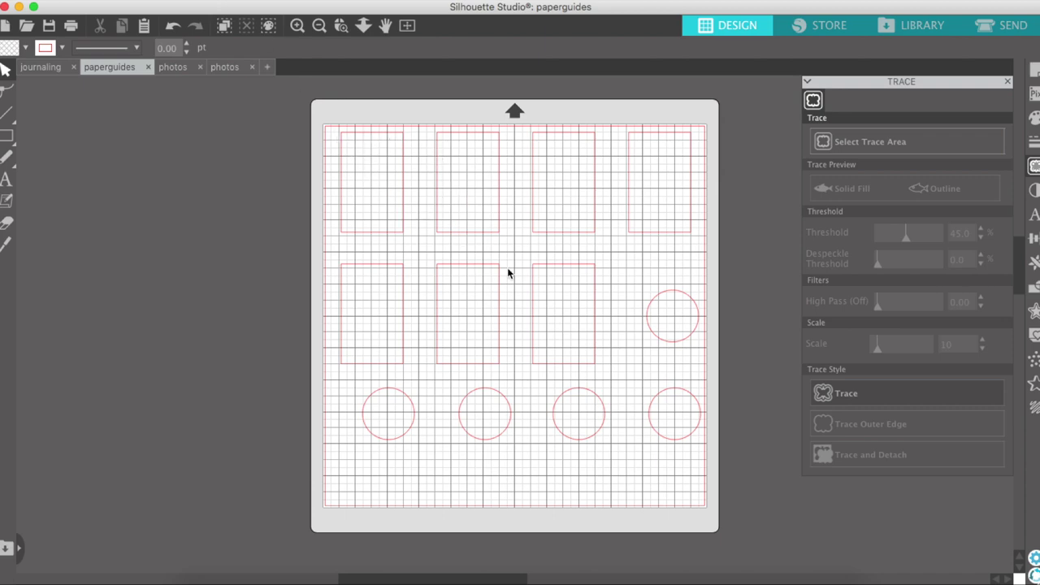
pyautogui.click(499, 327)
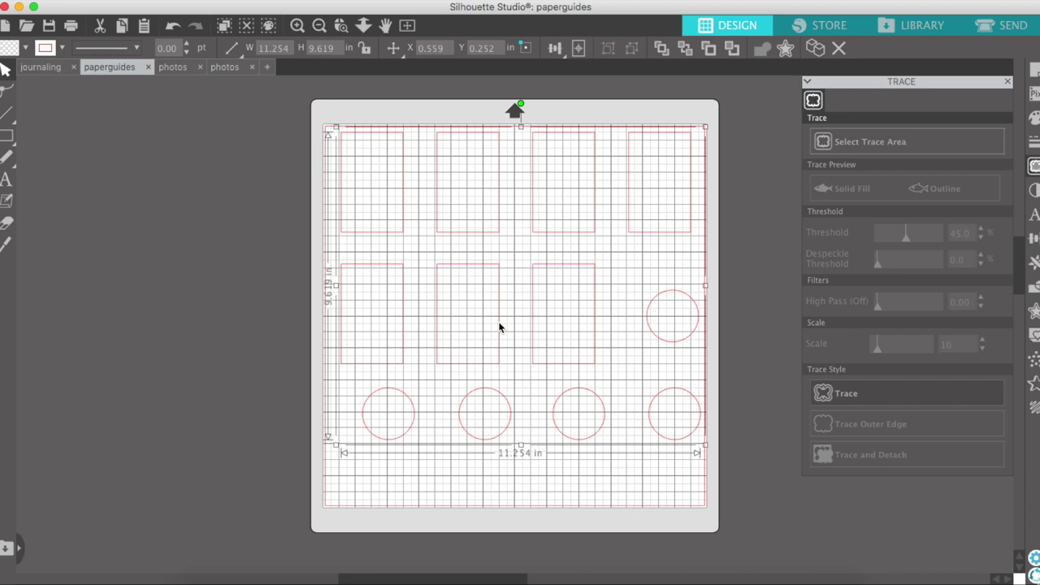
pyautogui.click(744, 358)
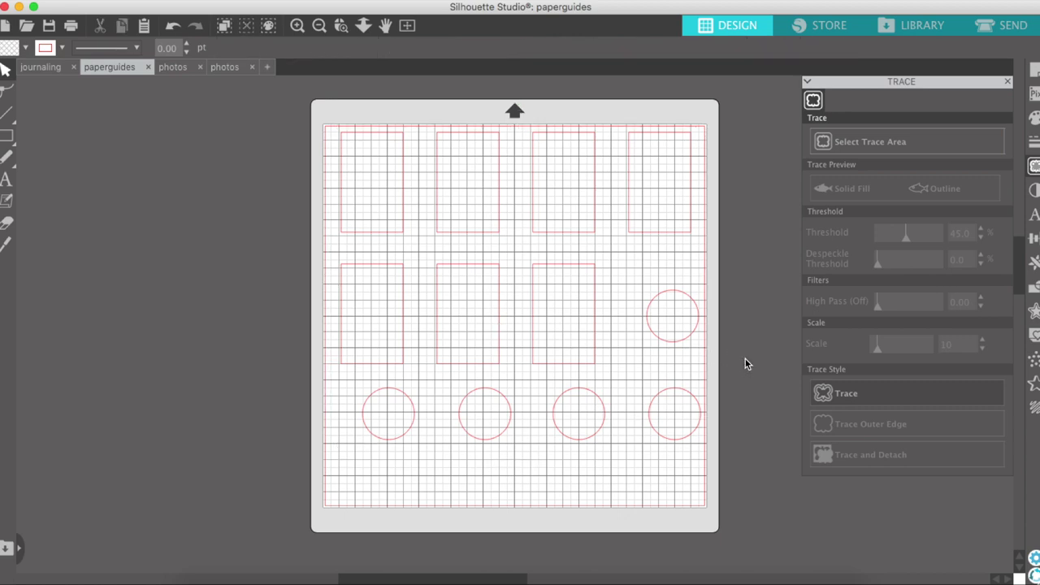
pyautogui.click(1007, 24)
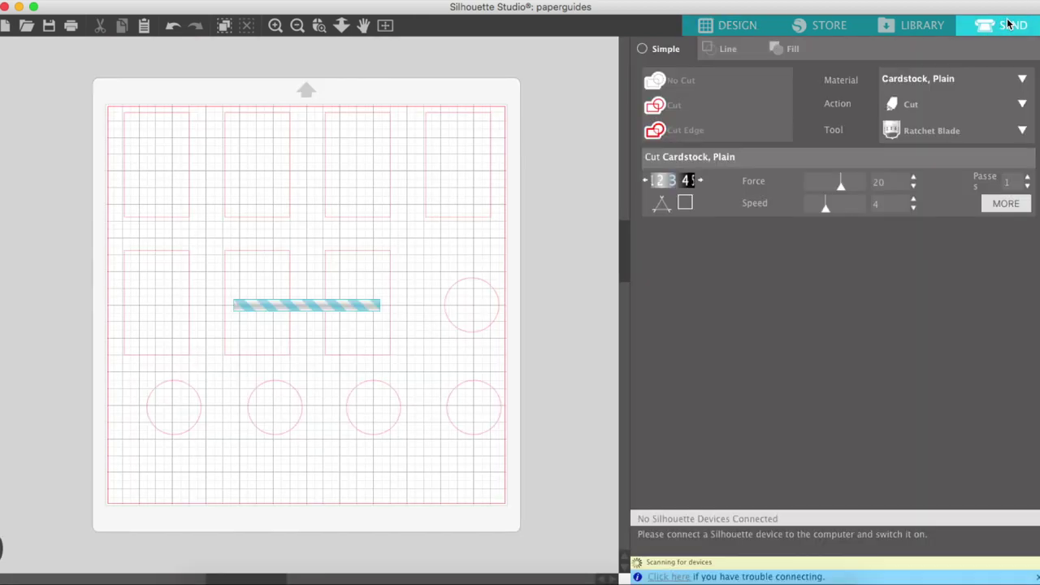